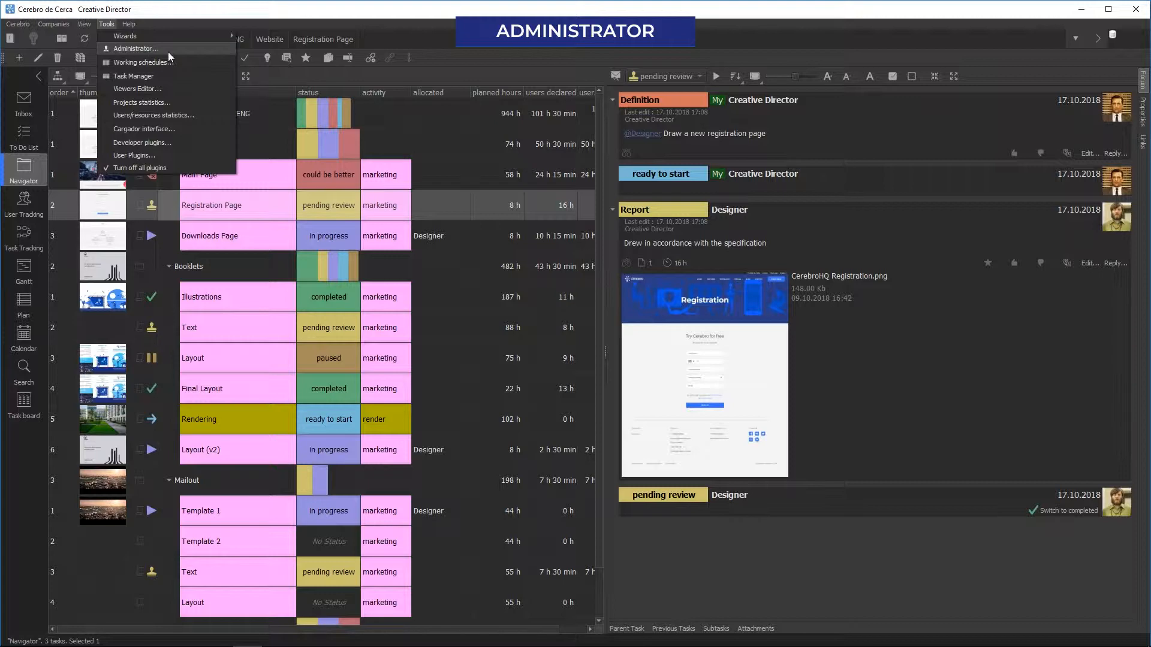
Step: Open the Administrator window on its Projects section, which lists Design & Marketing ENG
left_click(168, 52)
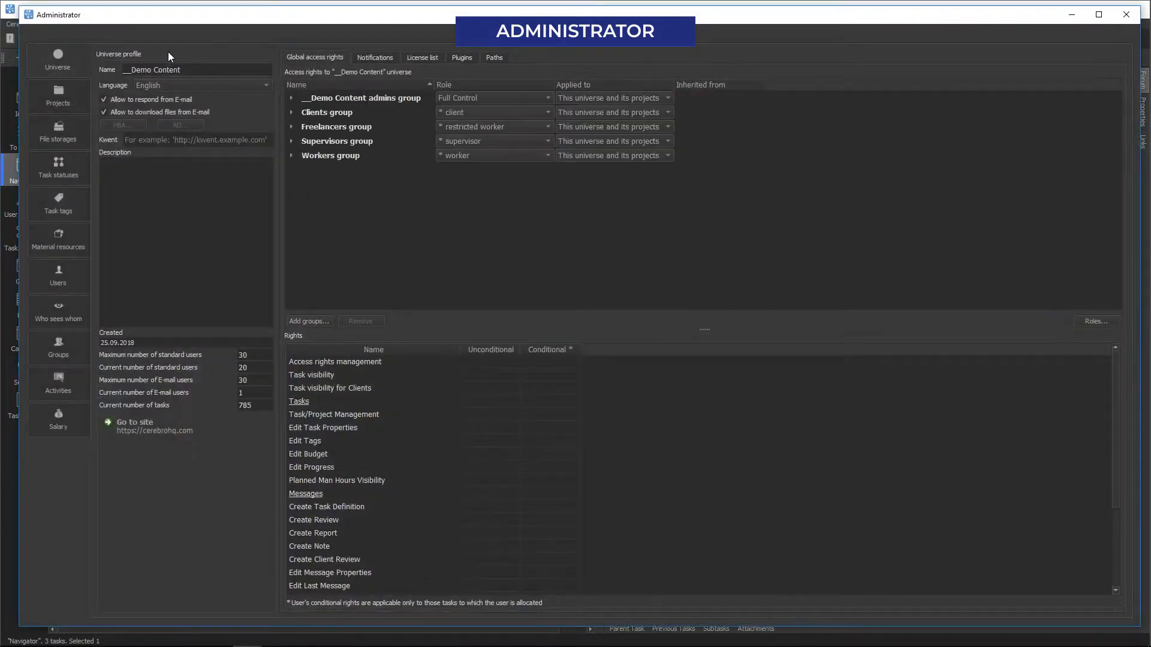
left_click(74, 101)
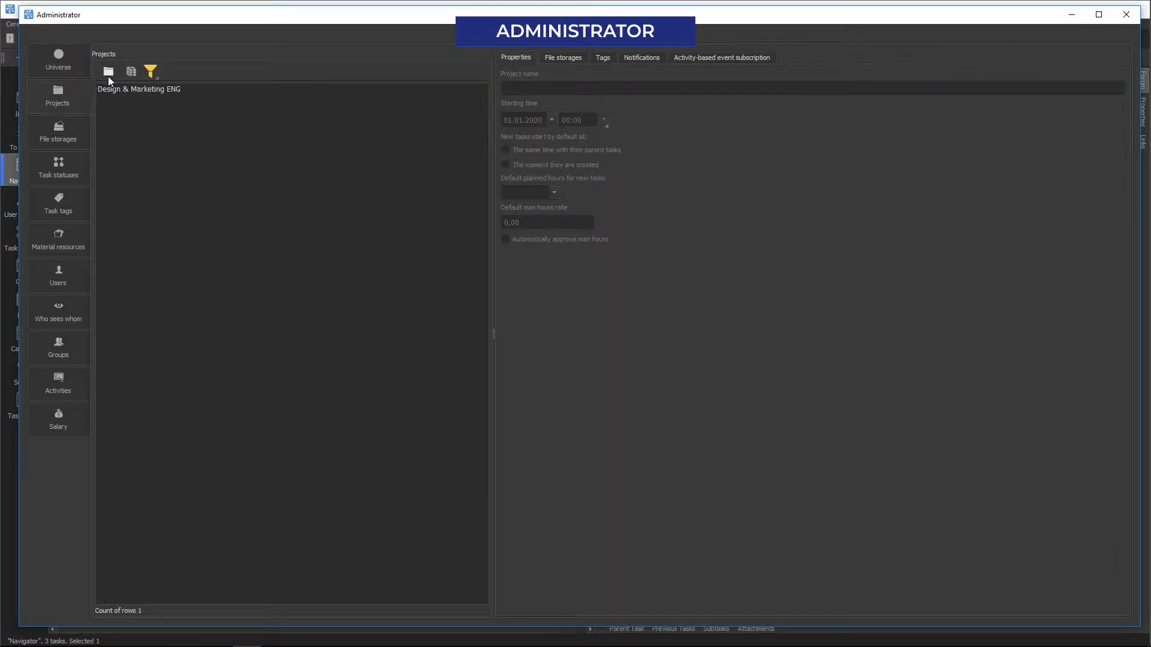
Step: Try the project filter's last month and next month start ranges
left_click(146, 75)
left_click(156, 89)
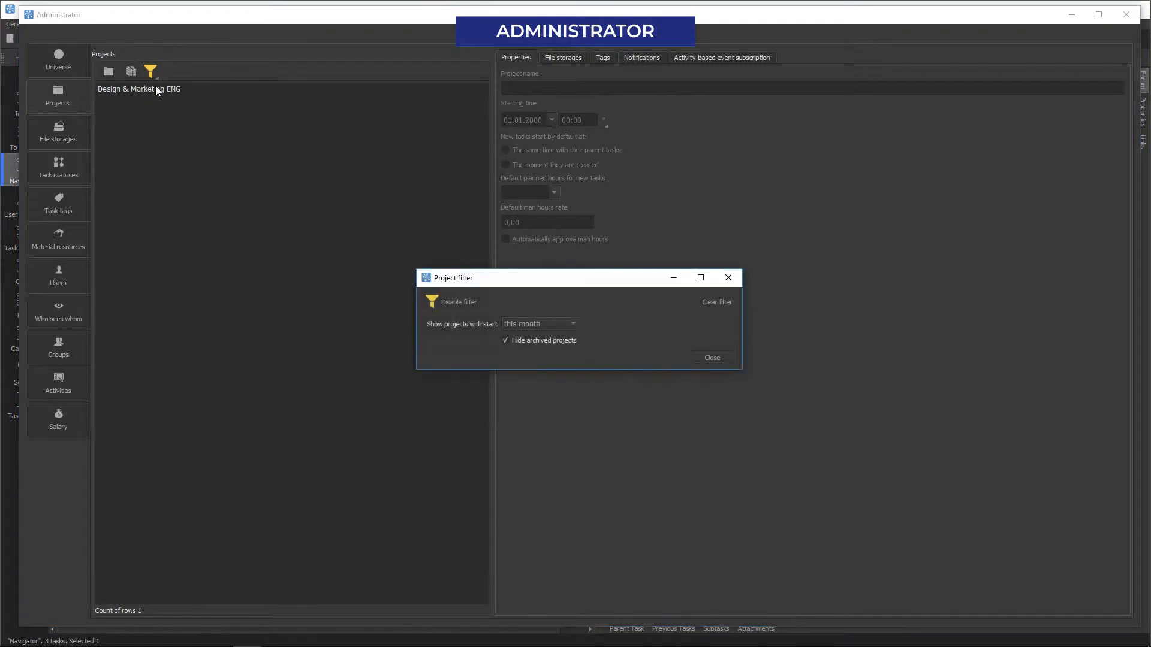
left_click(555, 333)
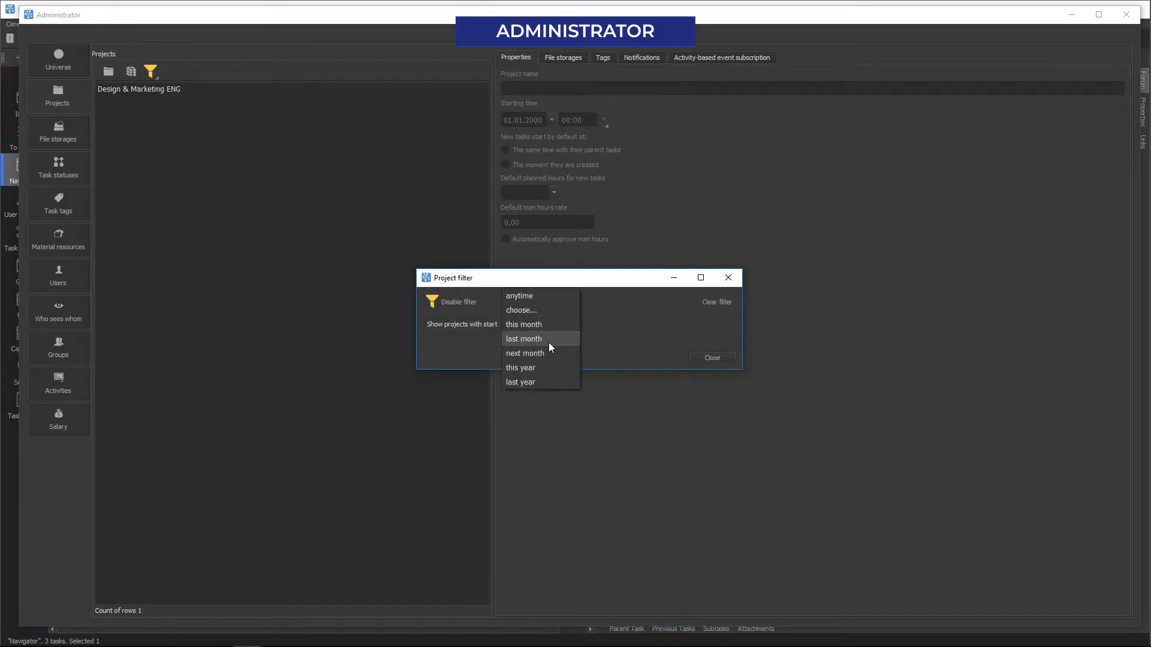
left_click(548, 343)
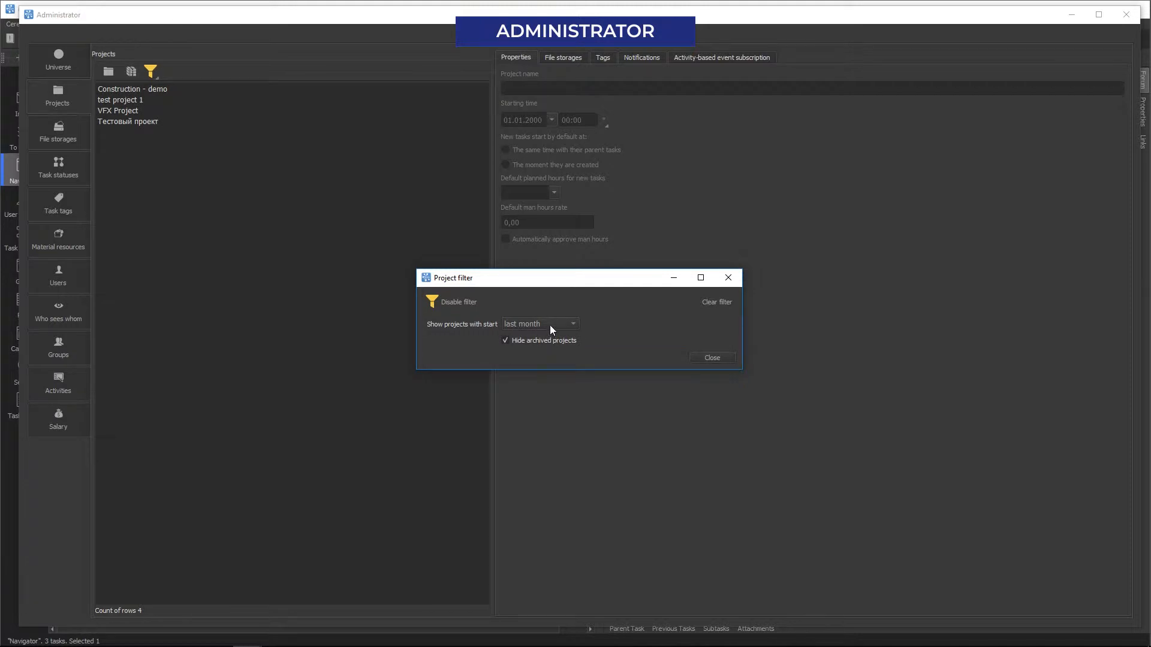
left_click(549, 325)
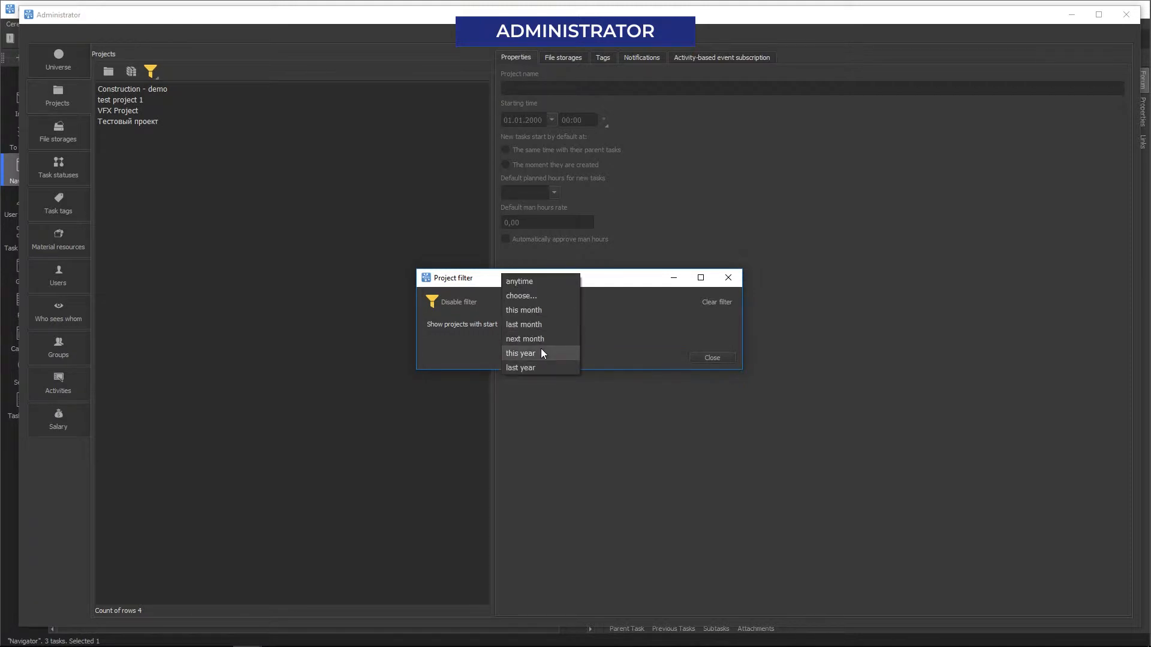
left_click(545, 340)
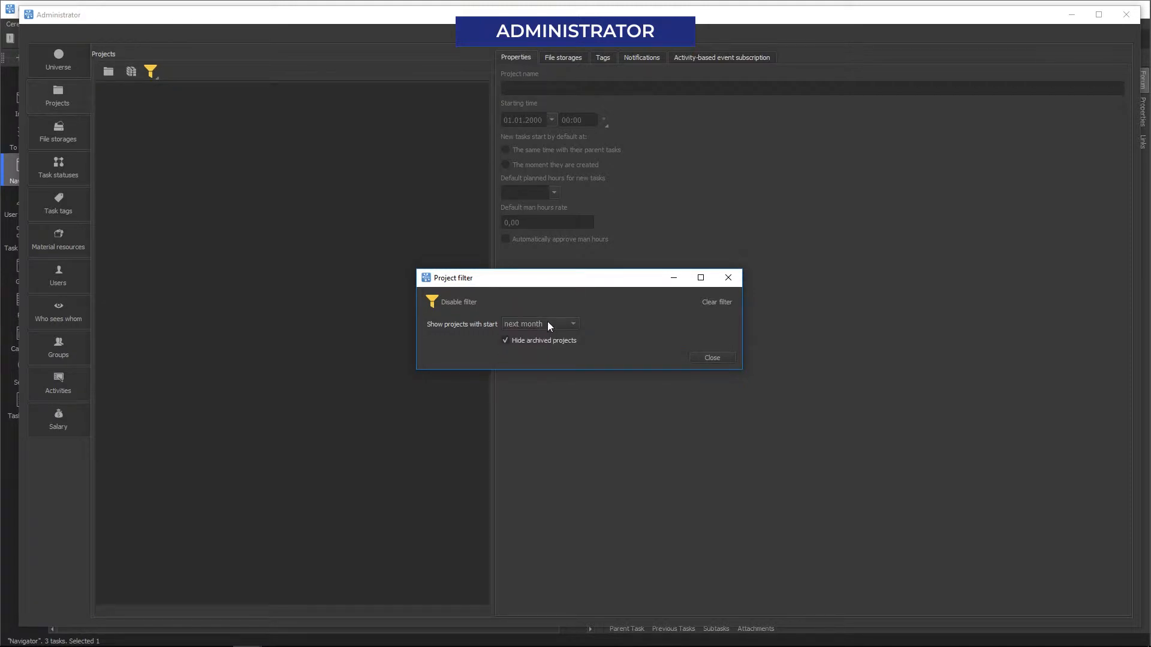
Step: Return the filter to this month with archived projects hidden, then view Design & Marketing ENG's properties
left_click(548, 323)
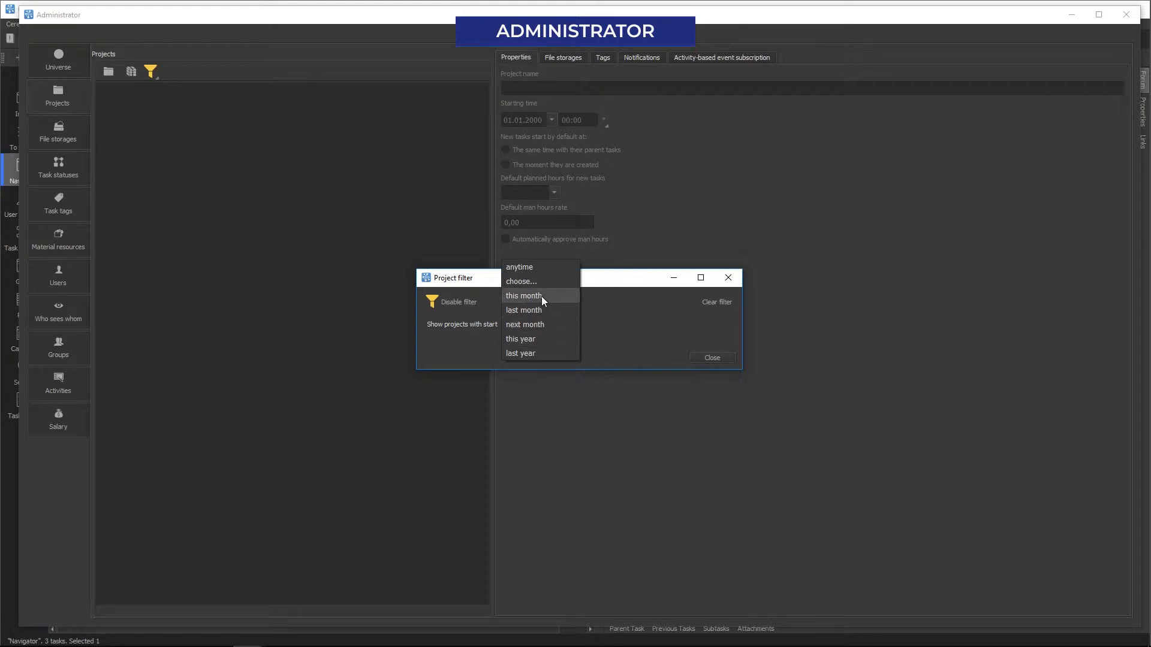
left_click(542, 296)
left_click(513, 346)
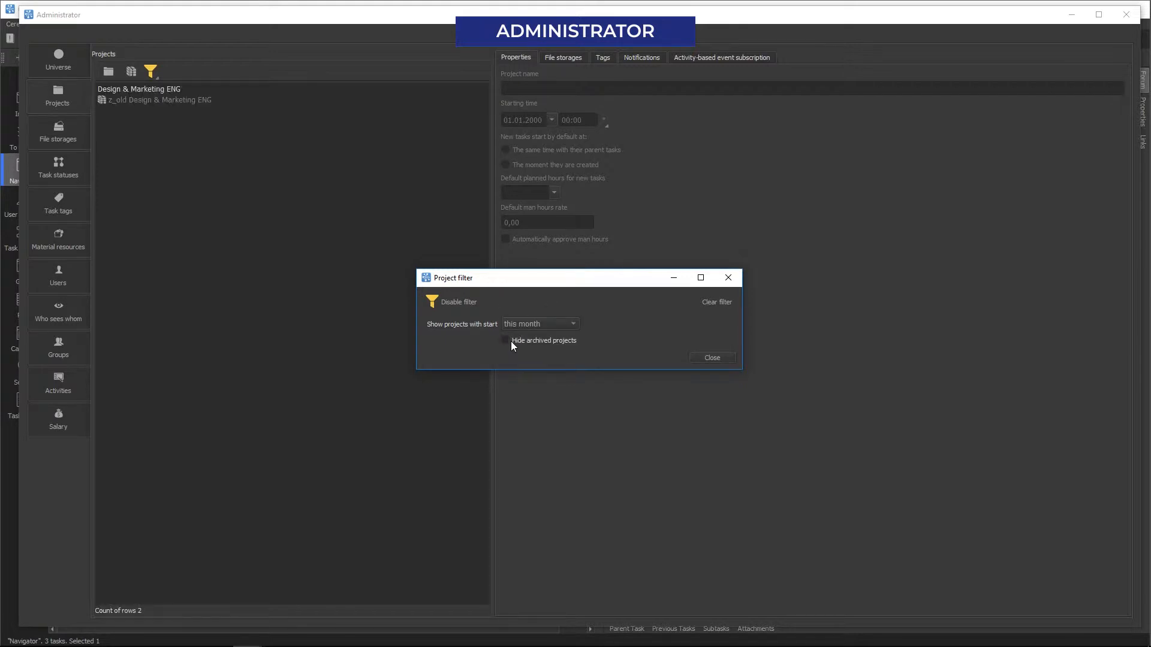
left_click(514, 346)
left_click(699, 354)
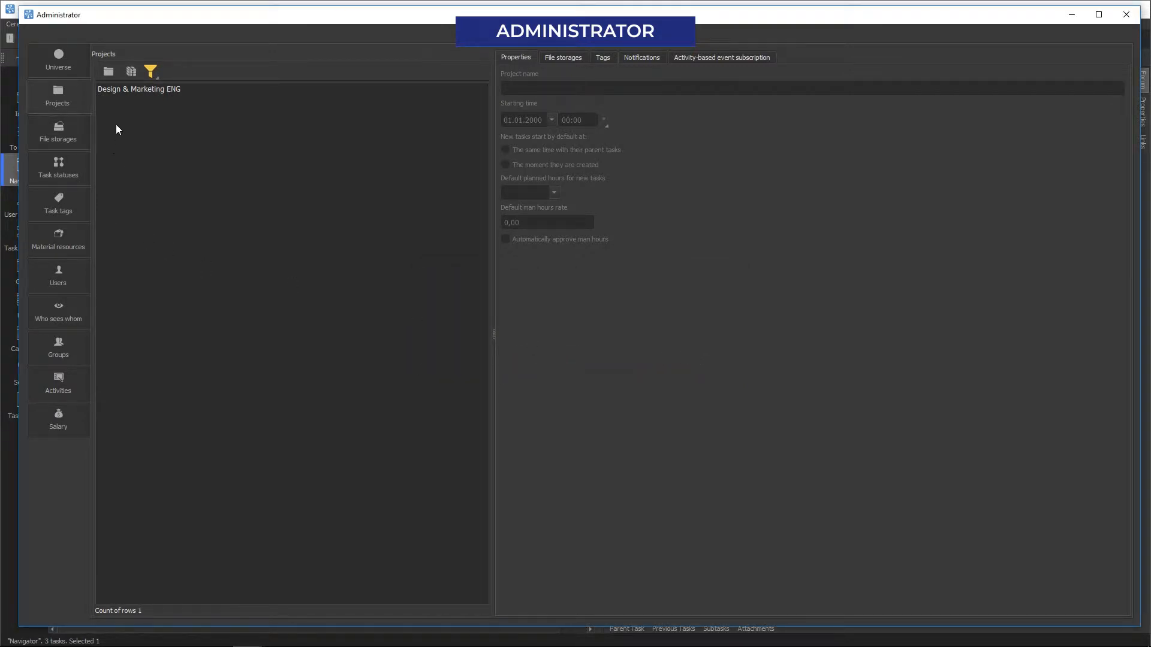
left_click(114, 94)
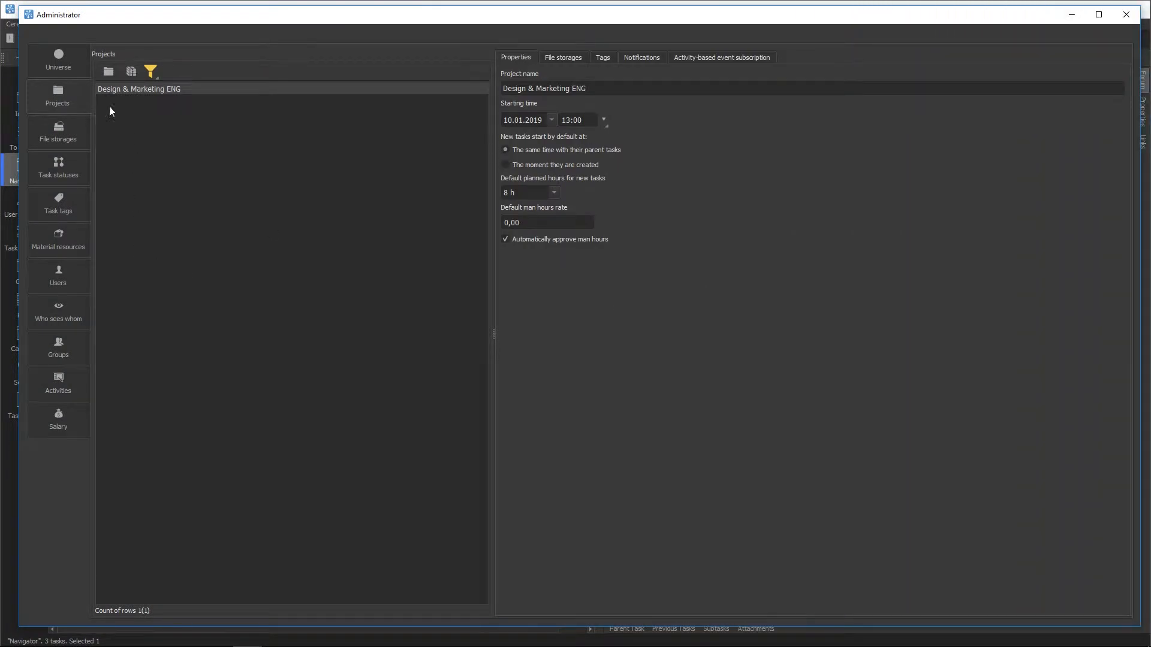
Step: Start a new project, bringing up the wizard's Name and template step
left_click(108, 72)
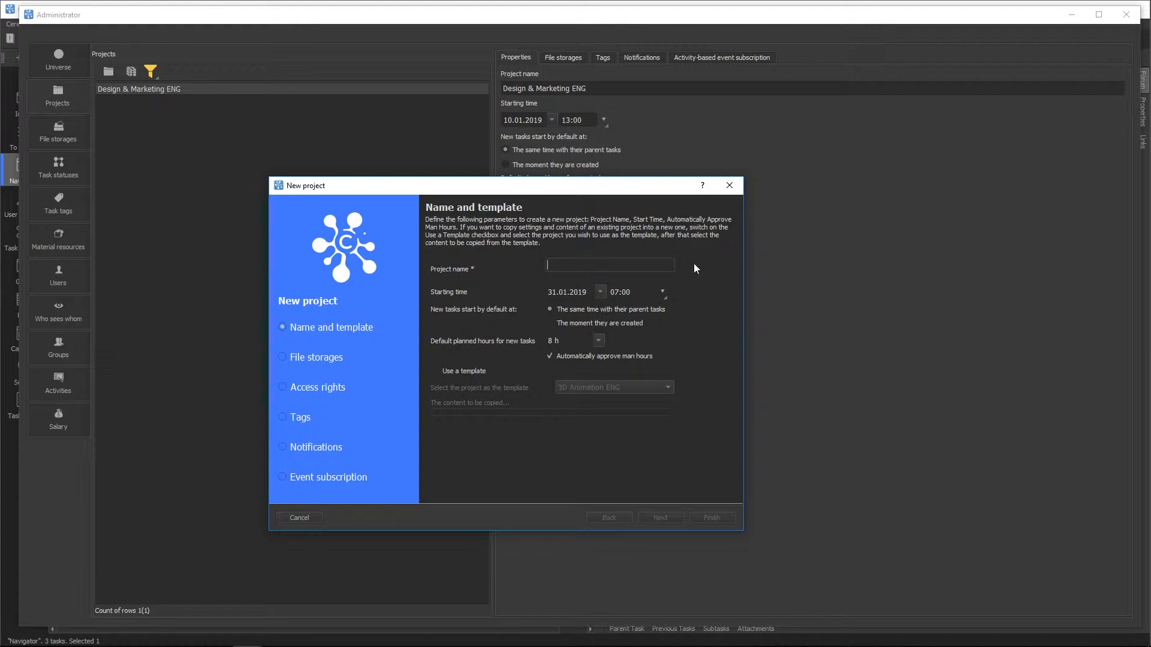
Step: Name the project CerebroHQ Design-Marketing, start it at 10:00, and have tasks start when created
type("CerebroHQ Design-Marketing")
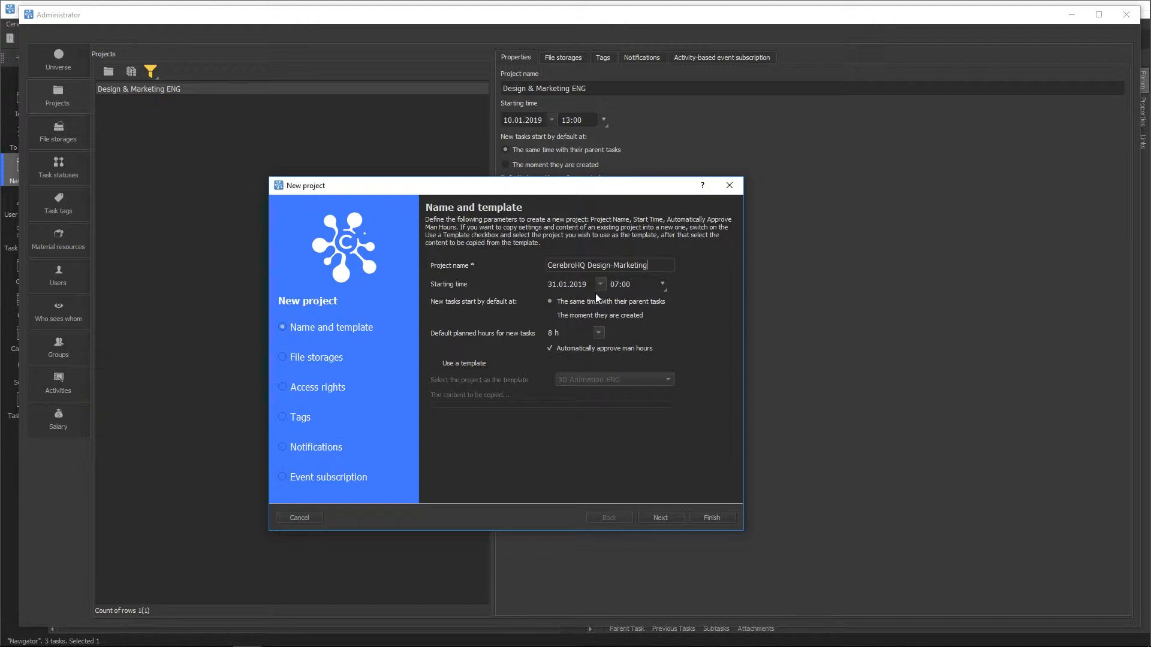
left_click(662, 285)
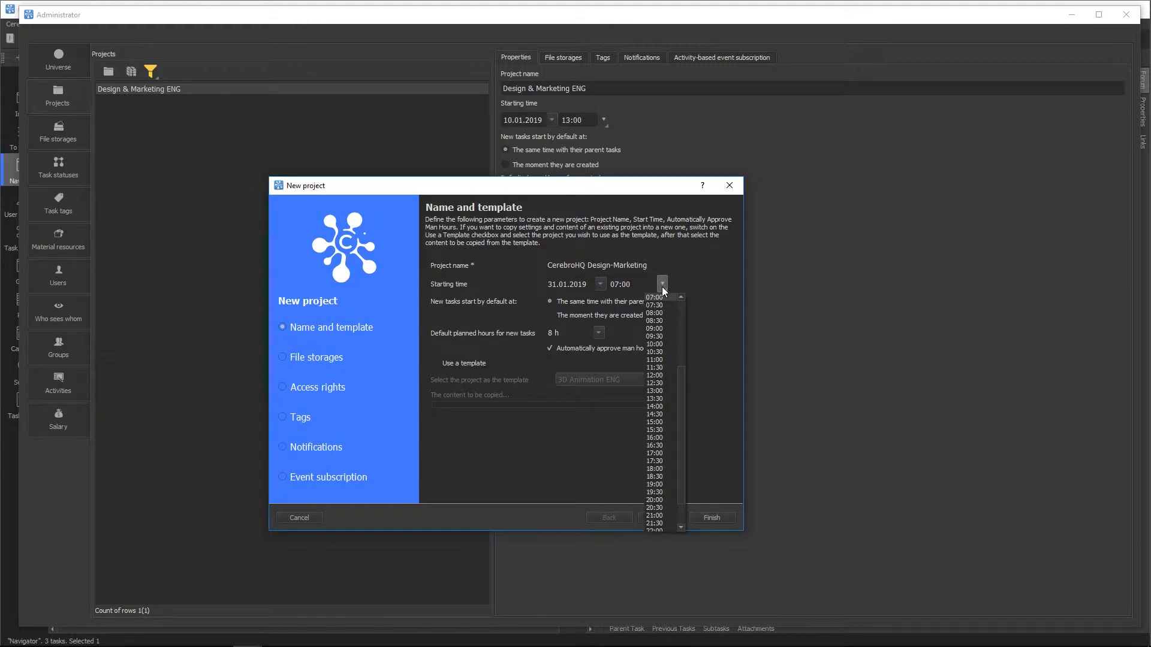
left_click(653, 345)
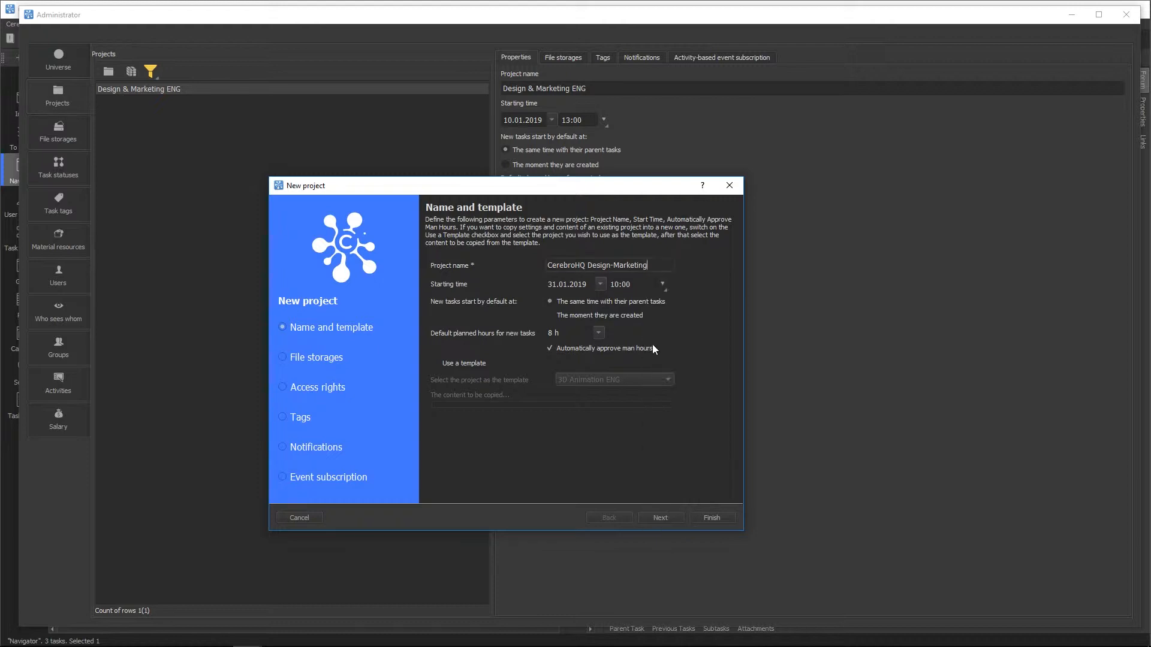
left_click(578, 316)
Step: Use Design & Marketing ENG as the template, review its content, and continue to access rights
left_click(435, 364)
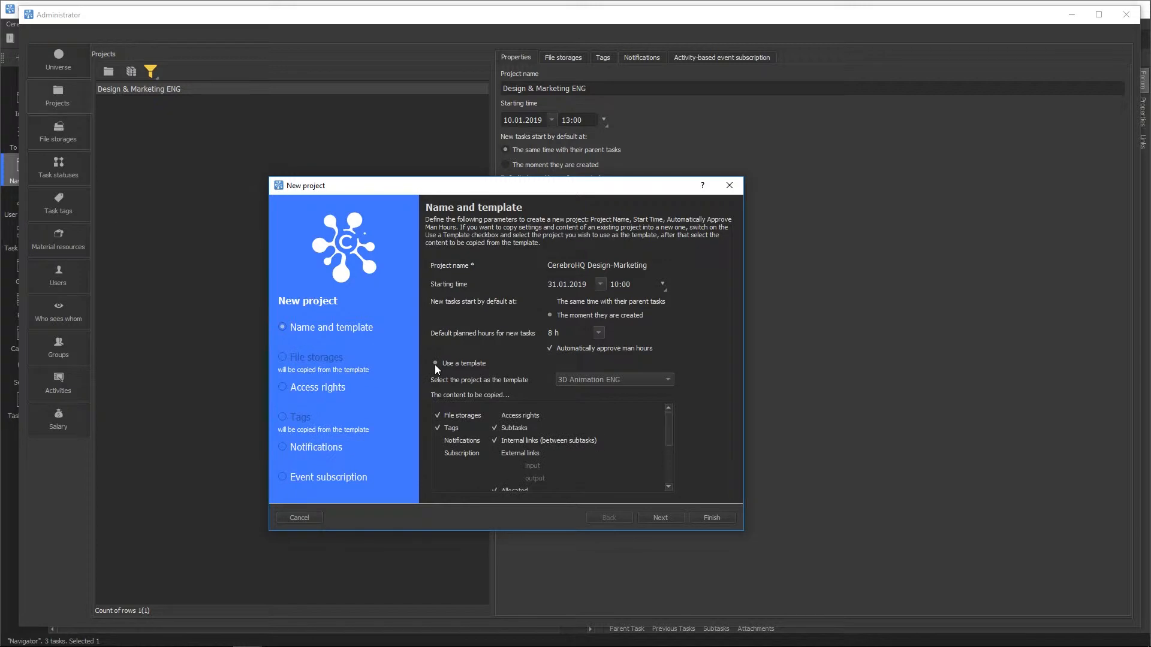
left_click(586, 384)
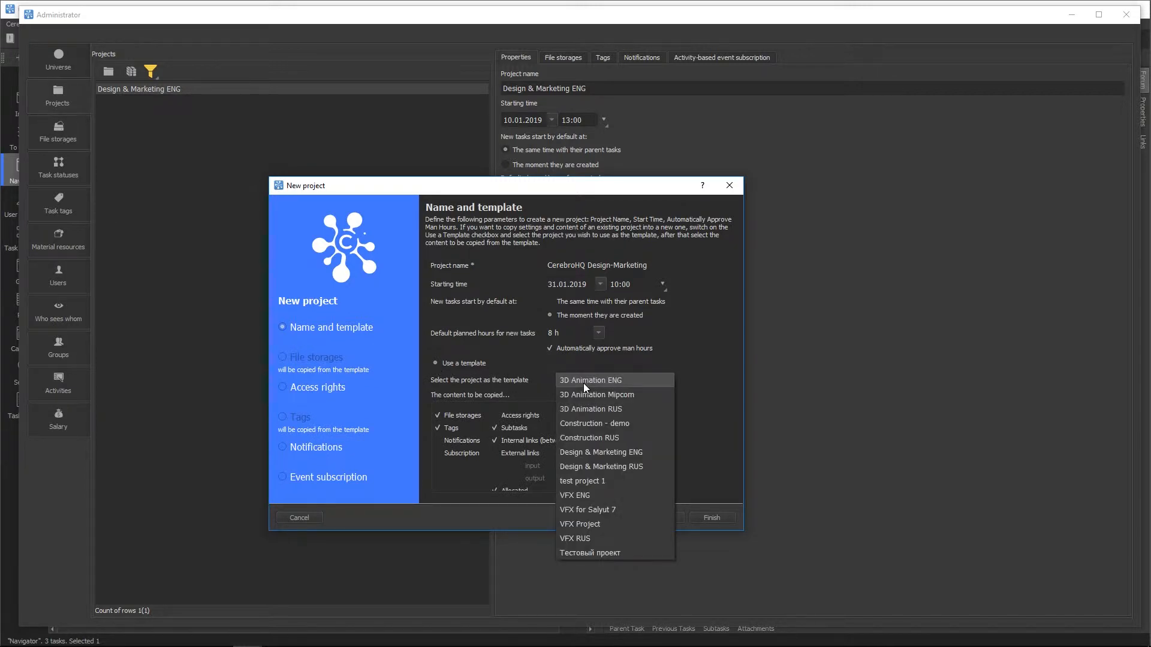
left_click(589, 452)
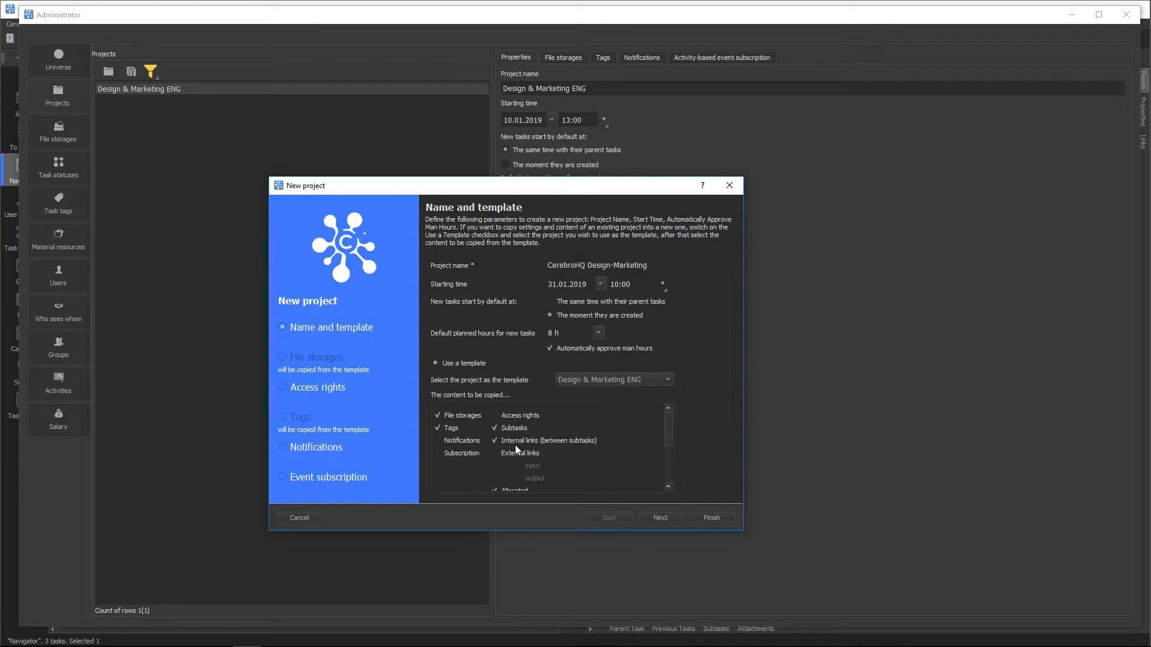
scroll(516, 445, "down", 2)
scroll(516, 450, "down", 1)
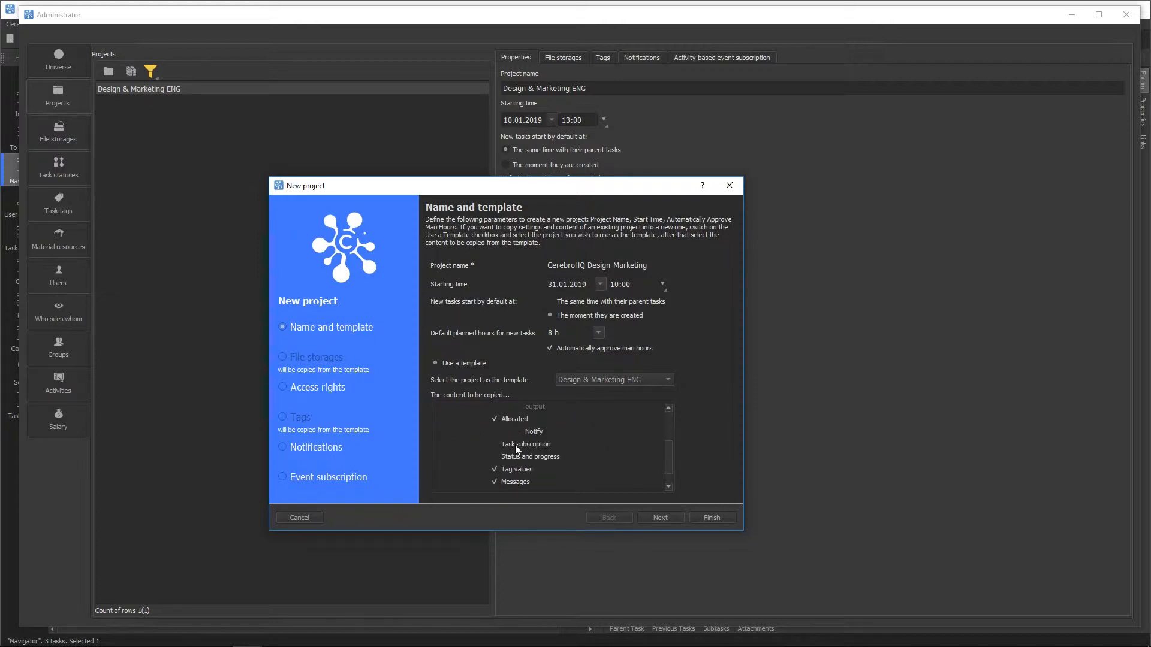
left_click(663, 517)
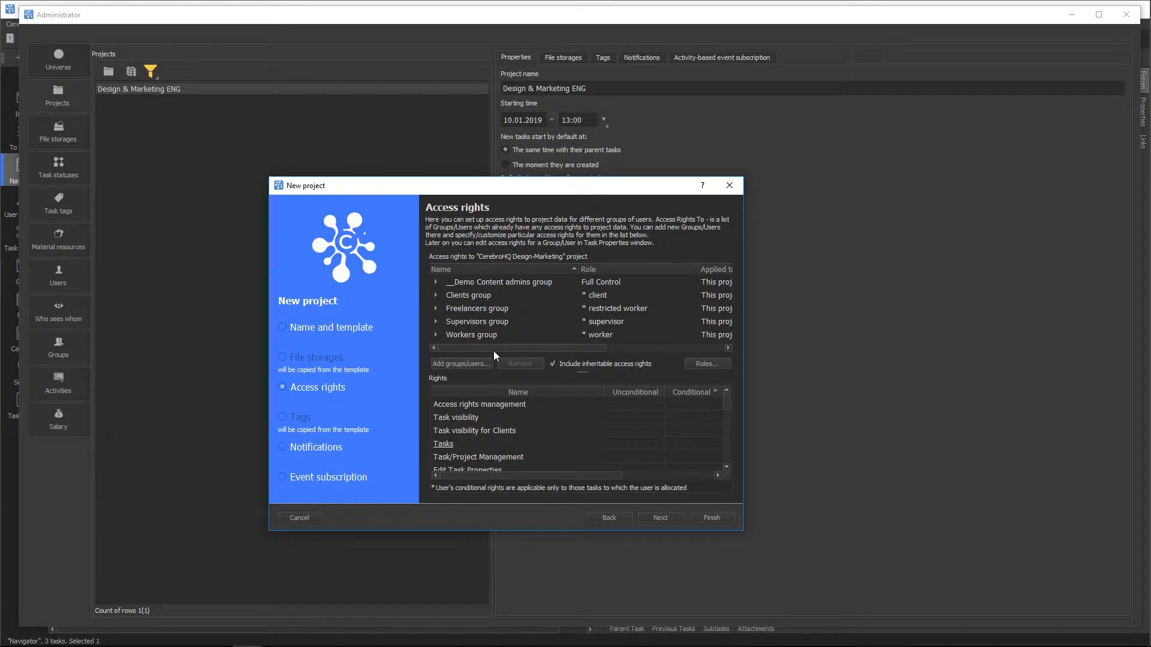
Step: Review the Workers group's access rights and bring up the Add groups/users picker
mouse_move(495, 347)
left_mouse_down()
mouse_move(546, 347)
mouse_move(480, 350)
left_mouse_up()
left_click(471, 337)
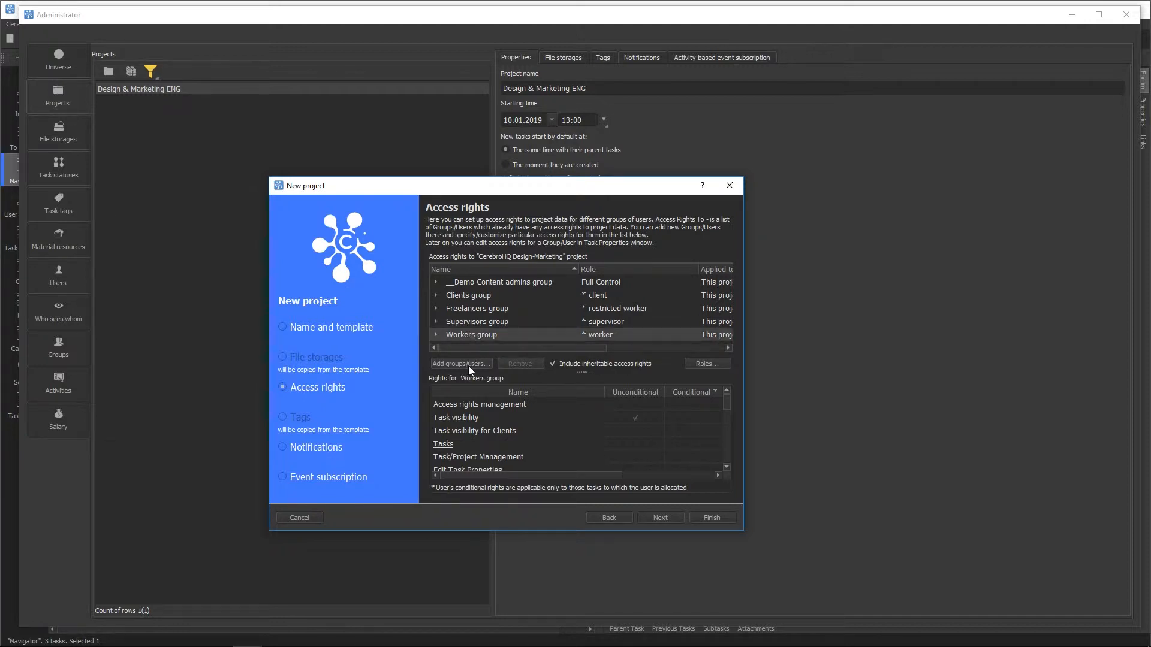
left_click(461, 364)
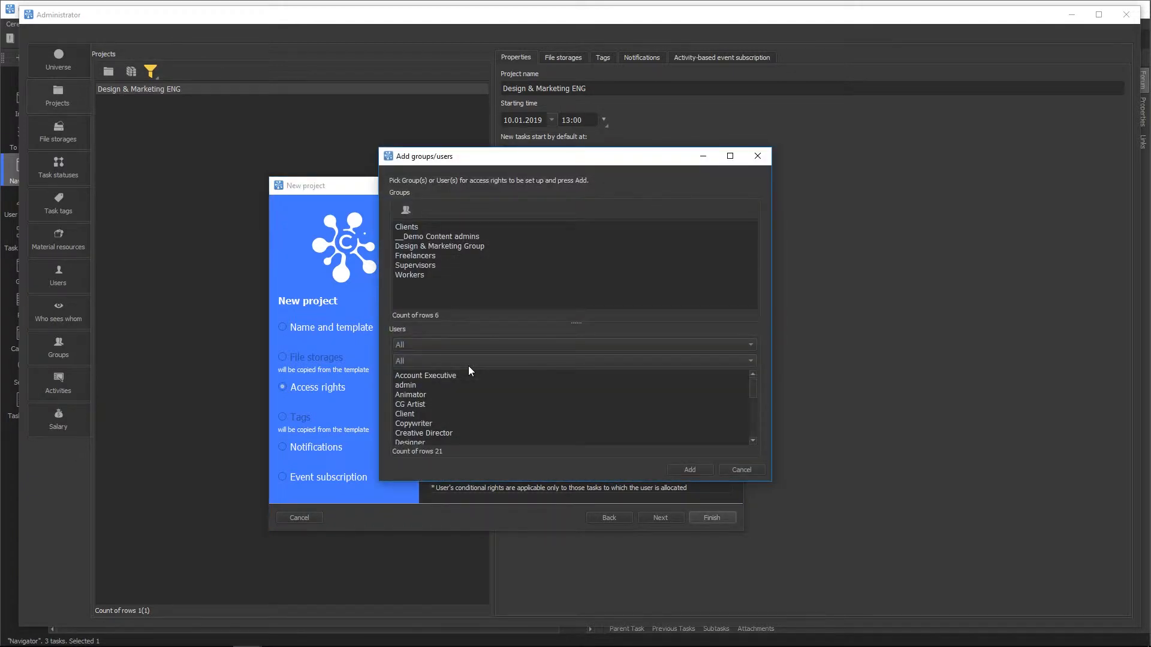
left_click(419, 274)
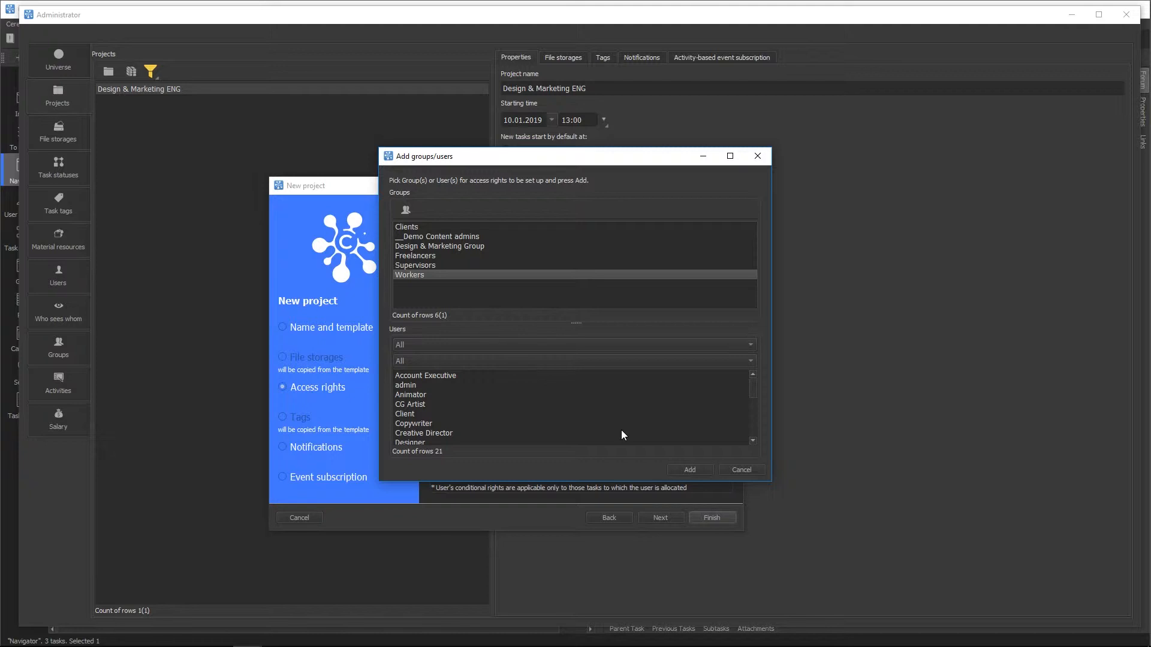
left_click(691, 469)
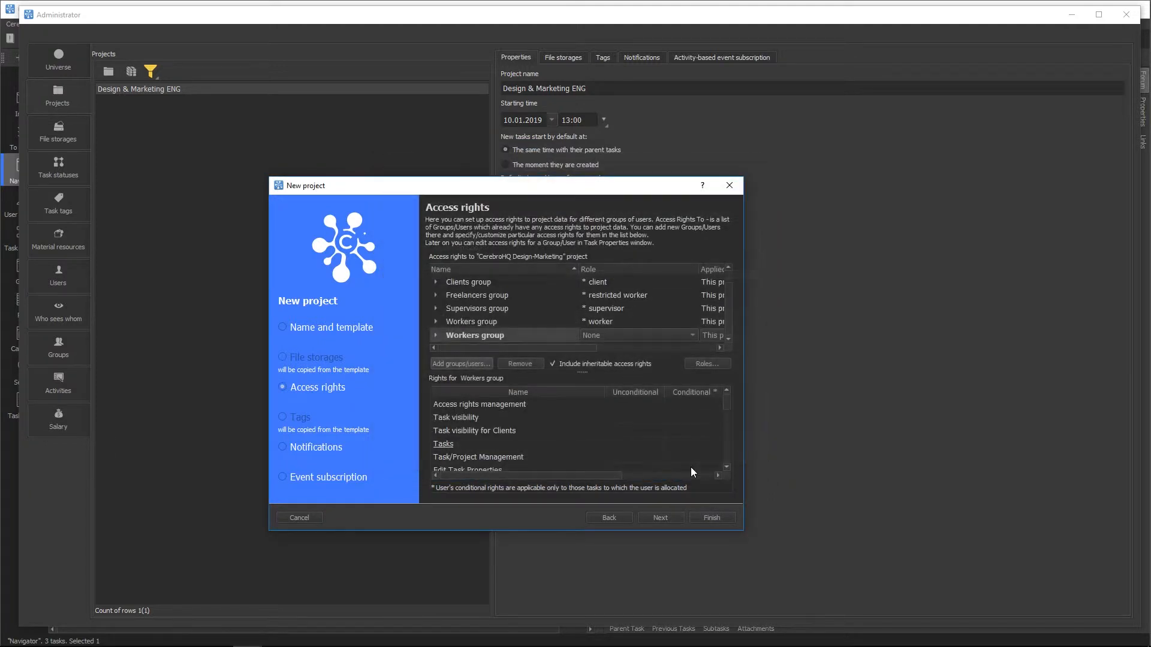
left_click(591, 335)
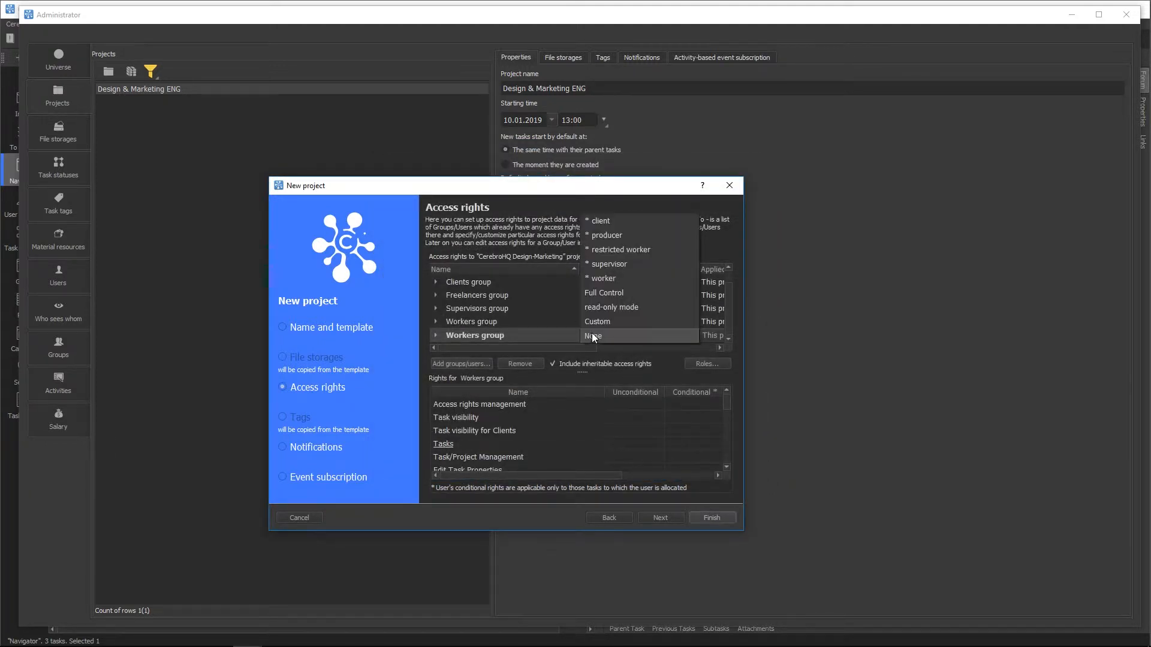
left_click(598, 324)
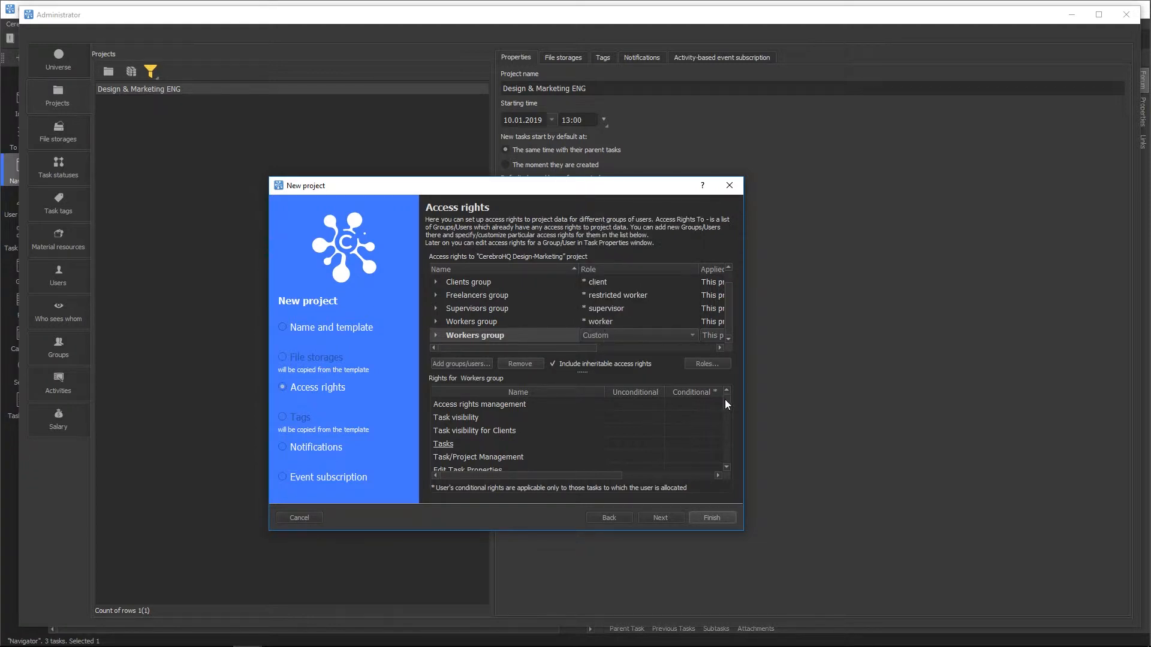
left_click_drag(728, 400, 721, 423)
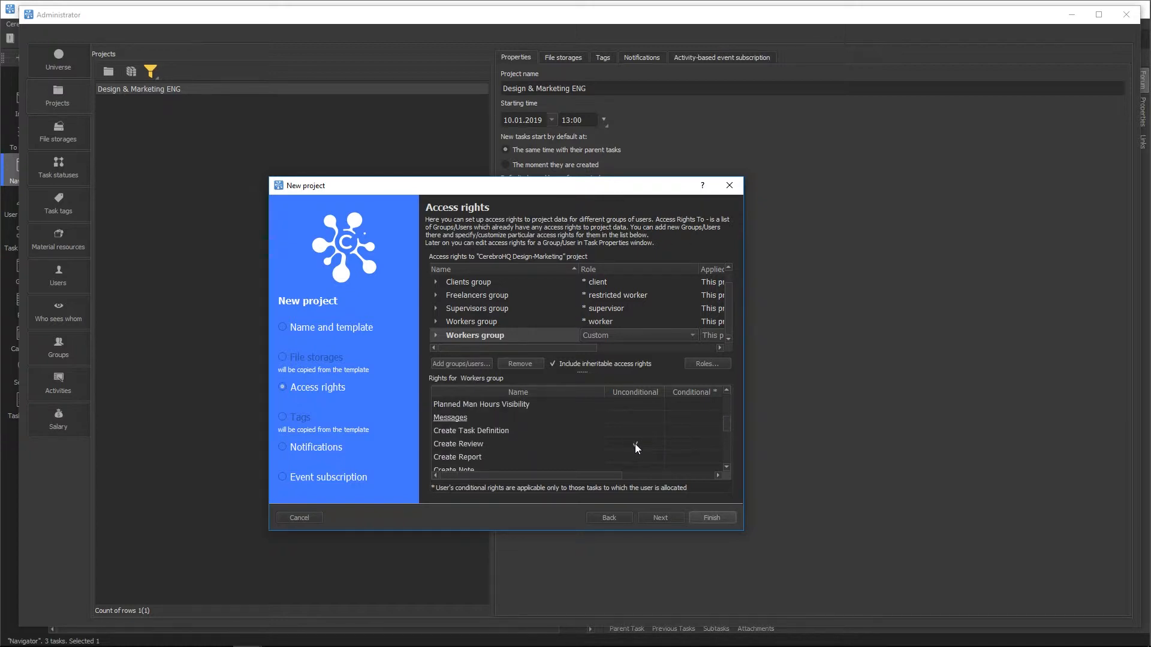
left_click(460, 323)
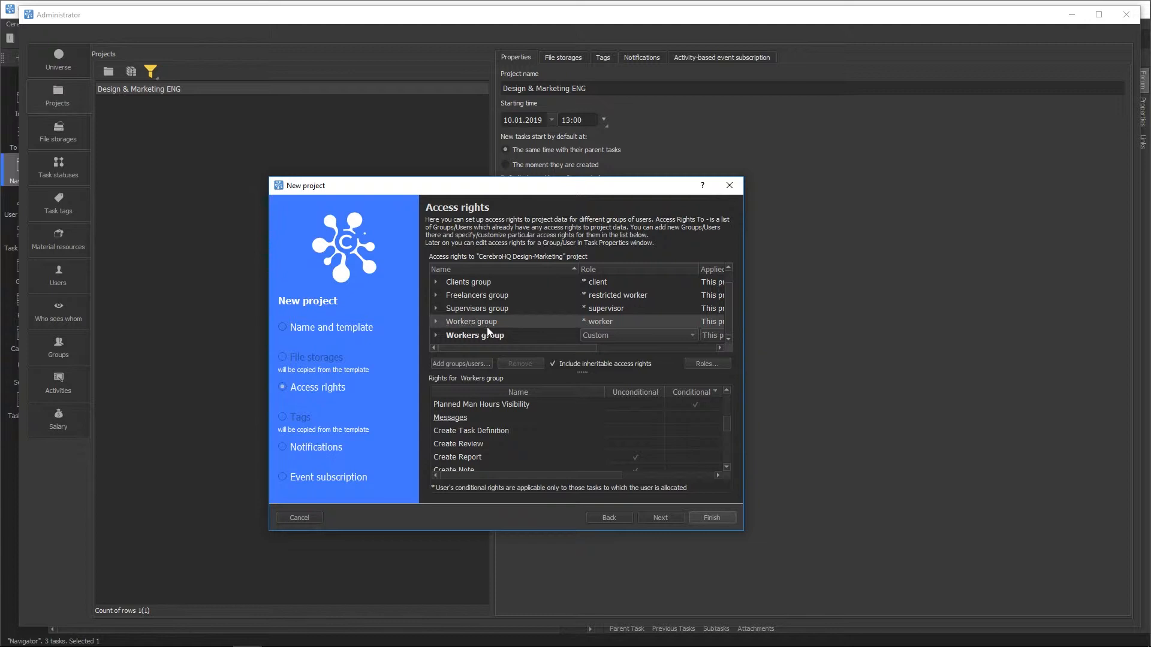
left_click_drag(502, 346, 620, 300)
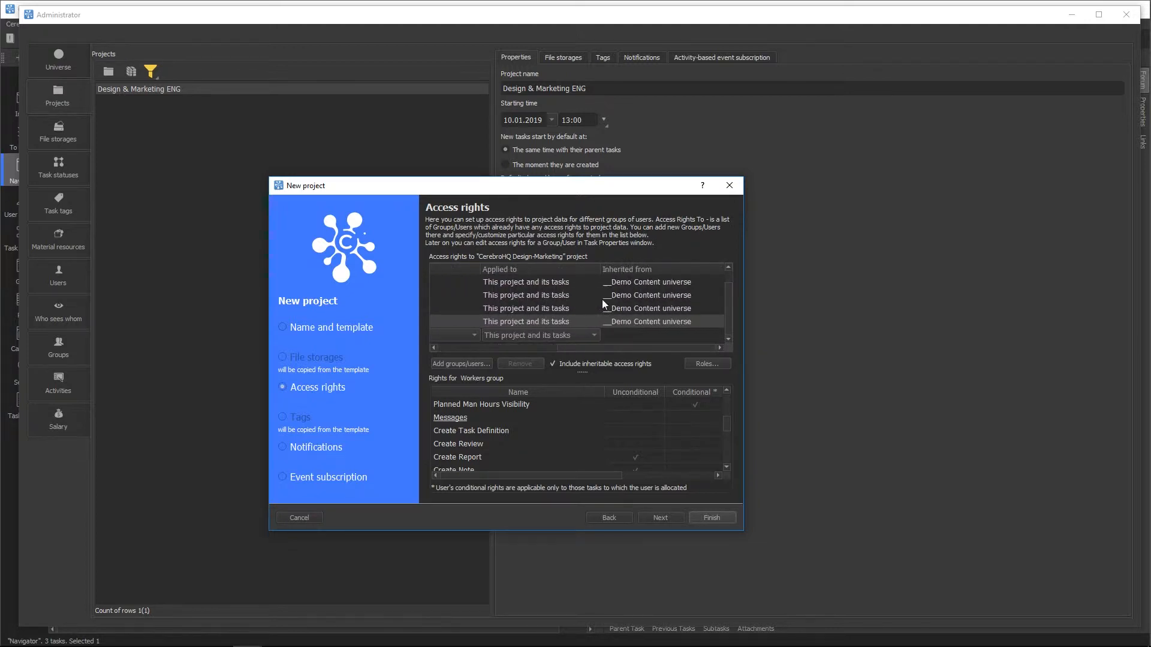
left_click_drag(671, 347, 497, 350)
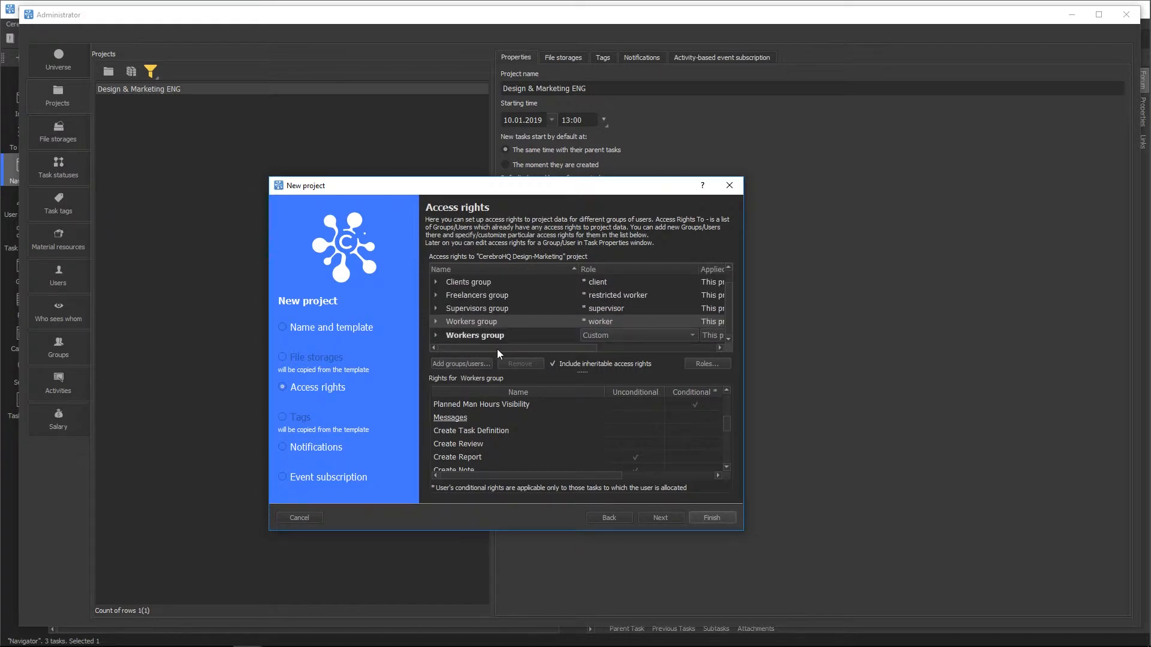
Step: Check the New messages application and e-mail notification options, leaving everything at Default
left_click(653, 519)
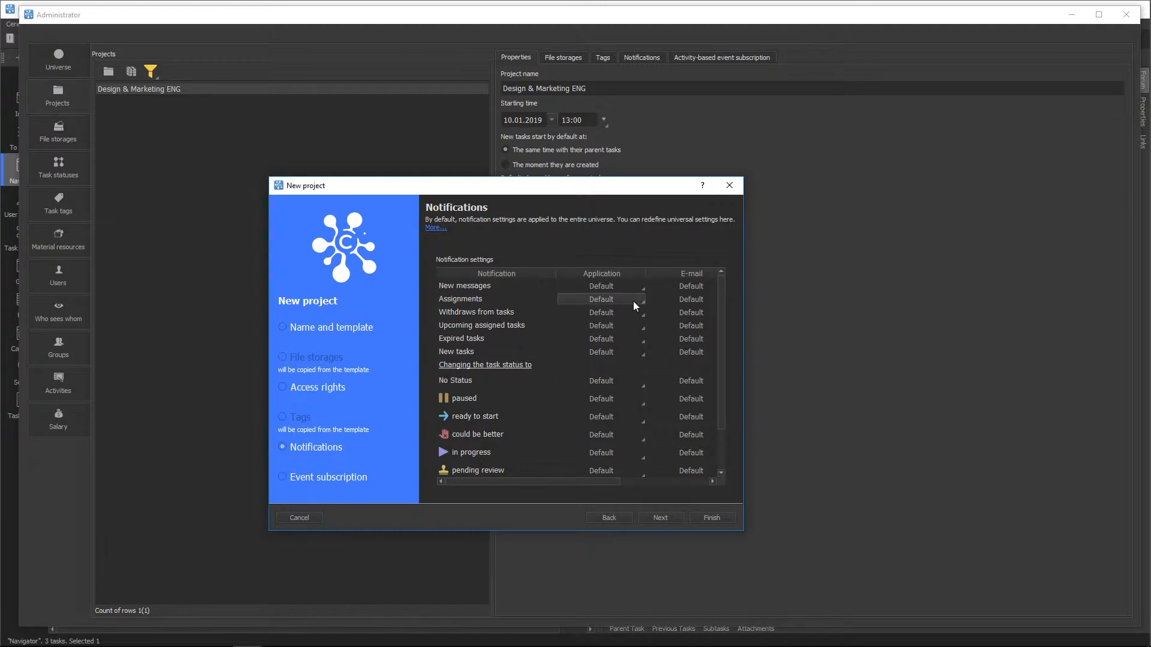
left_click(640, 287)
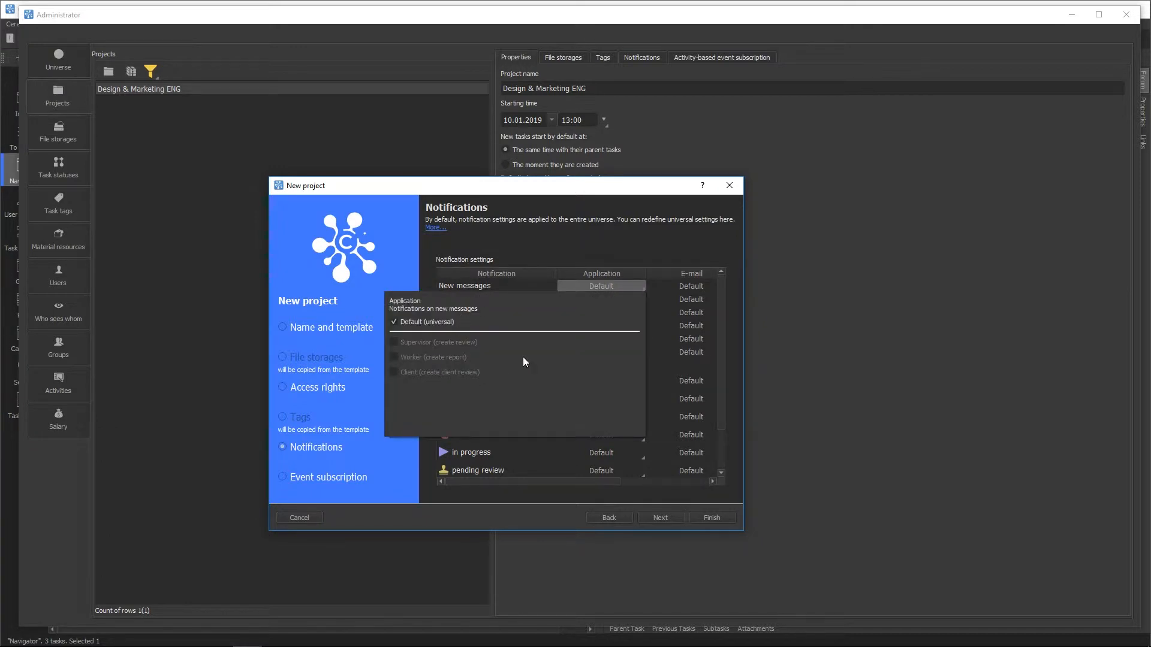
left_click(693, 285)
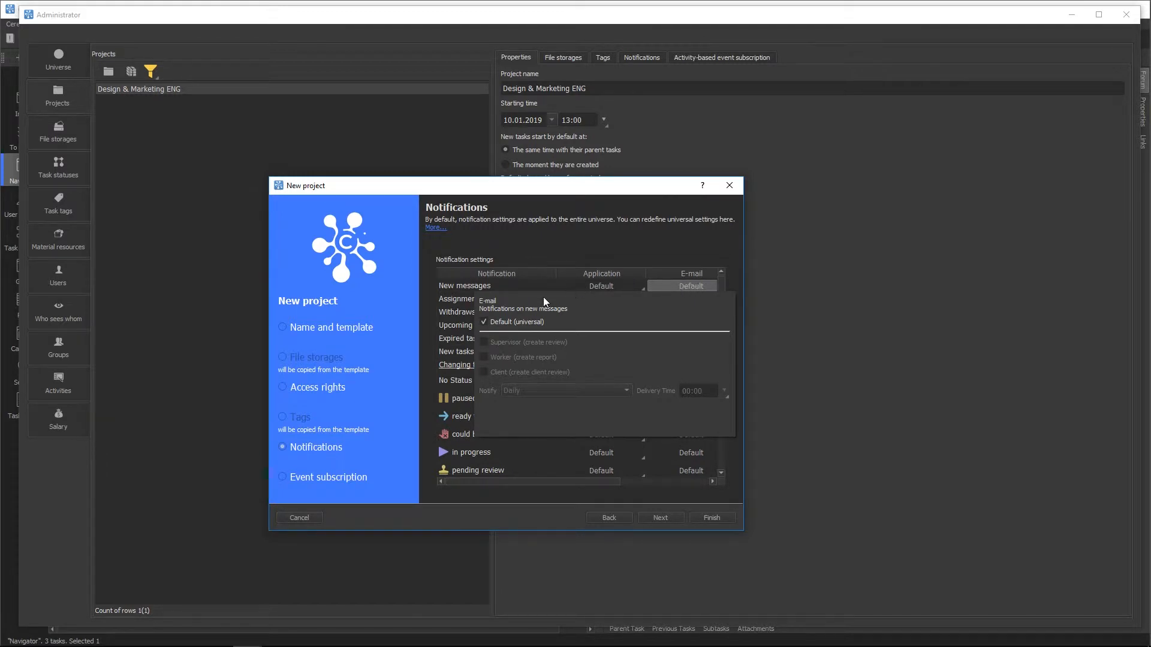
left_click(602, 247)
mouse_move(719, 314)
left_mouse_down()
mouse_move(719, 384)
mouse_move(727, 294)
left_mouse_up()
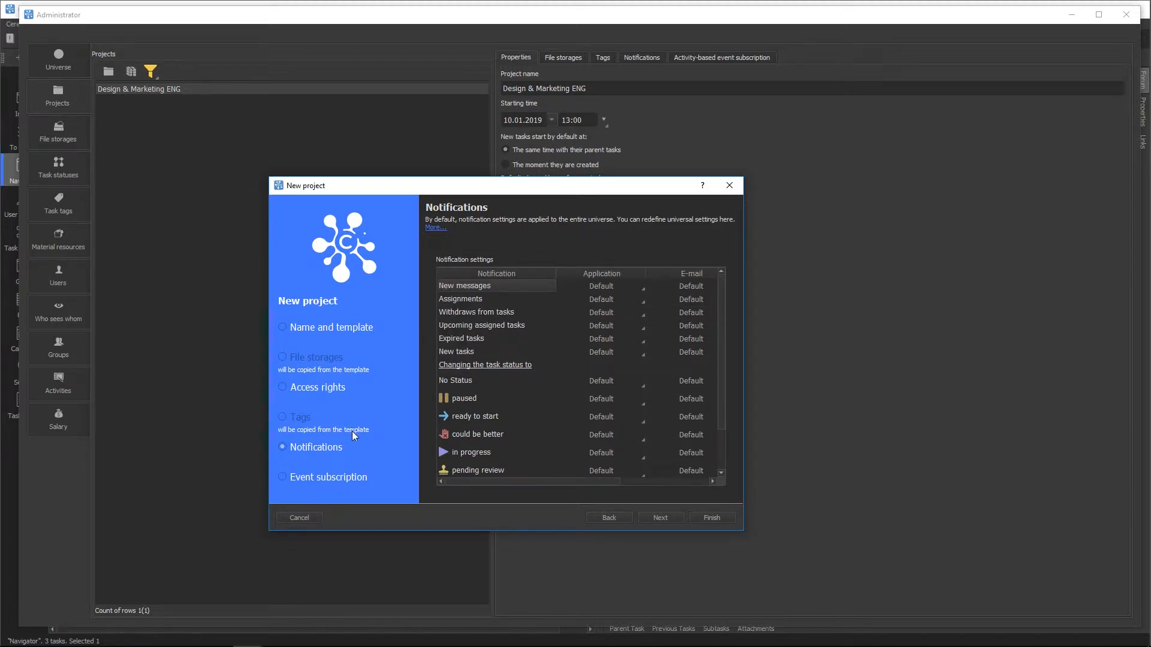
Step: On Event subscription, subscribe Director of Animation to animation activity events
left_click(660, 518)
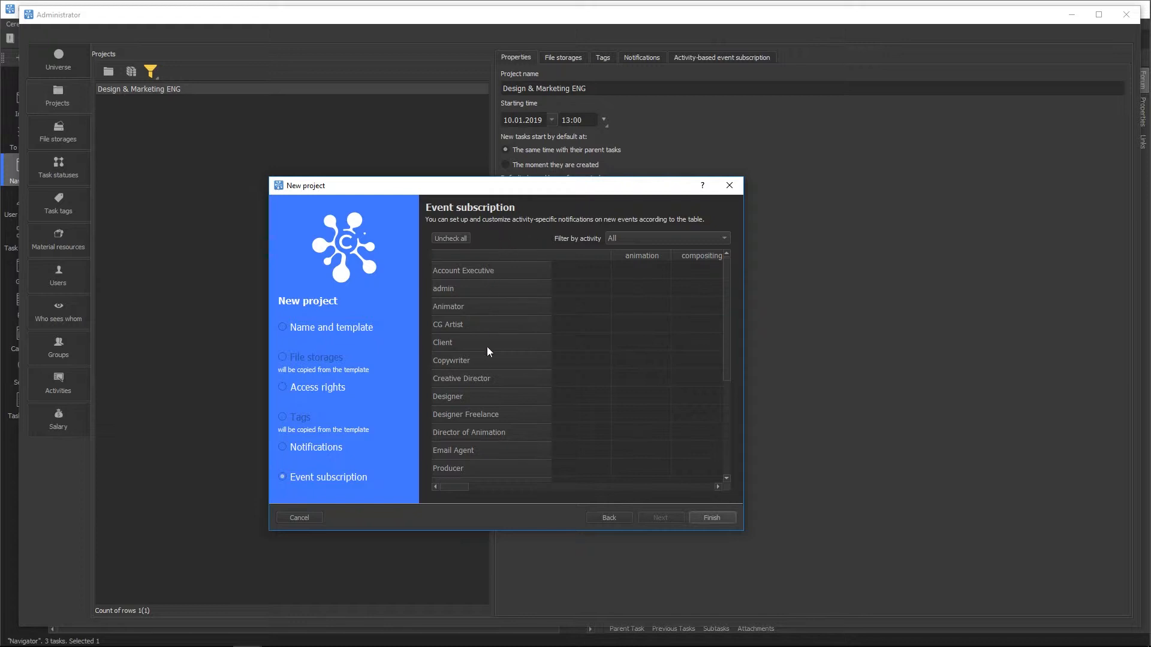
scroll(484, 435, "down", 3)
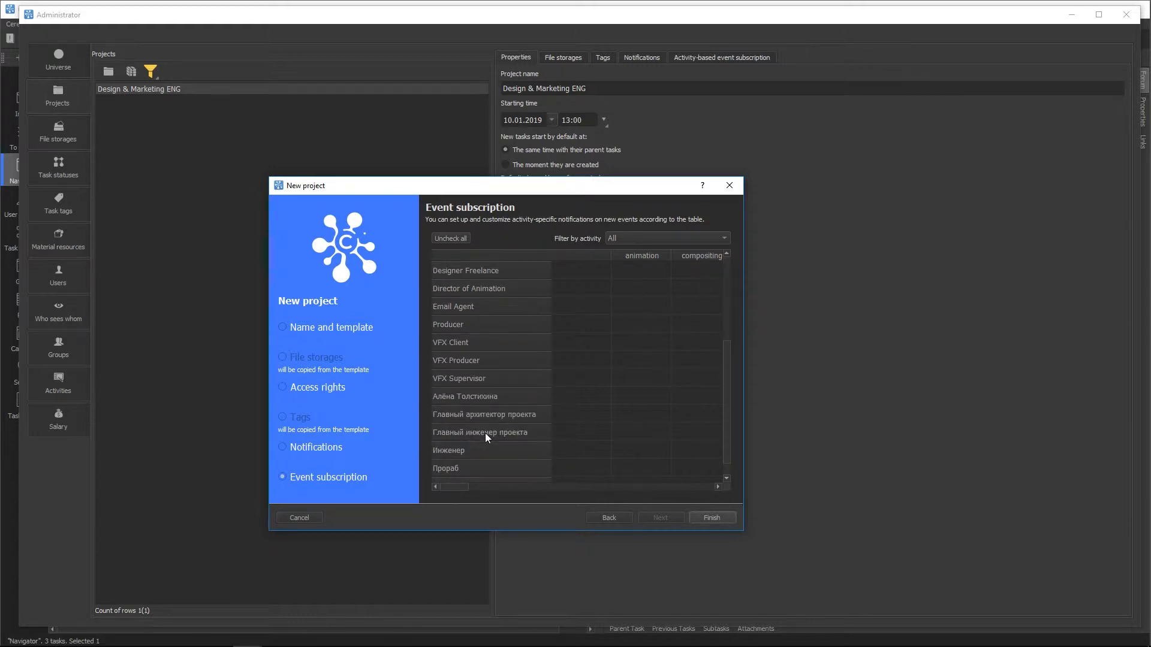
scroll(484, 433, "down", 1)
scroll(486, 434, "up", 1)
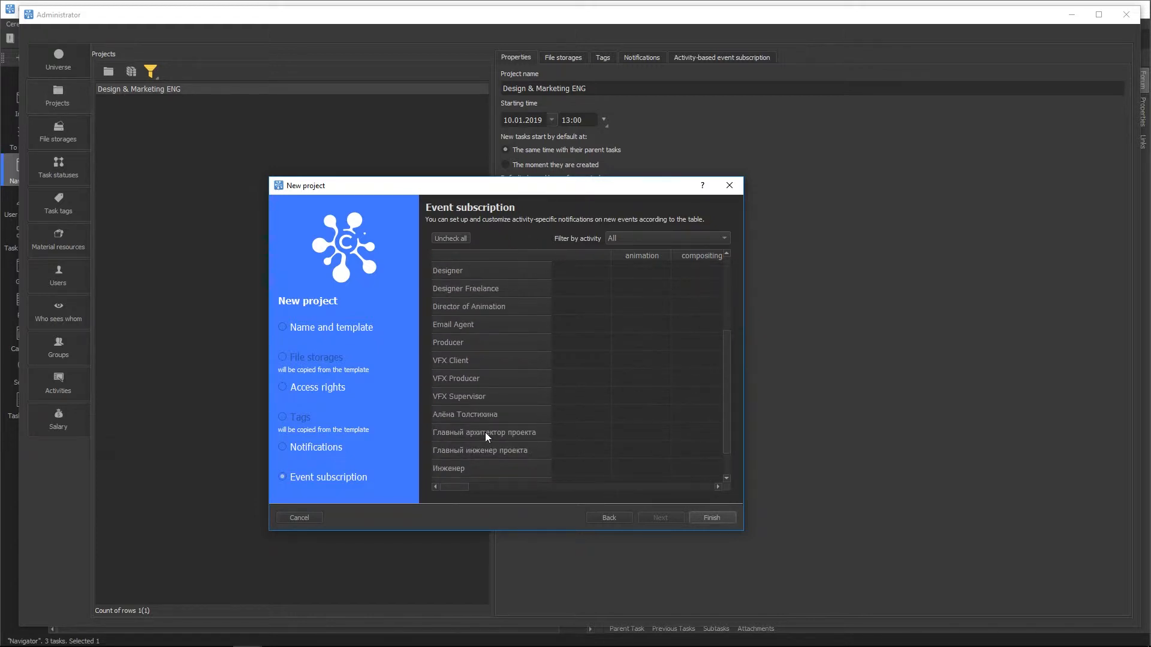
scroll(485, 433, "up", 3)
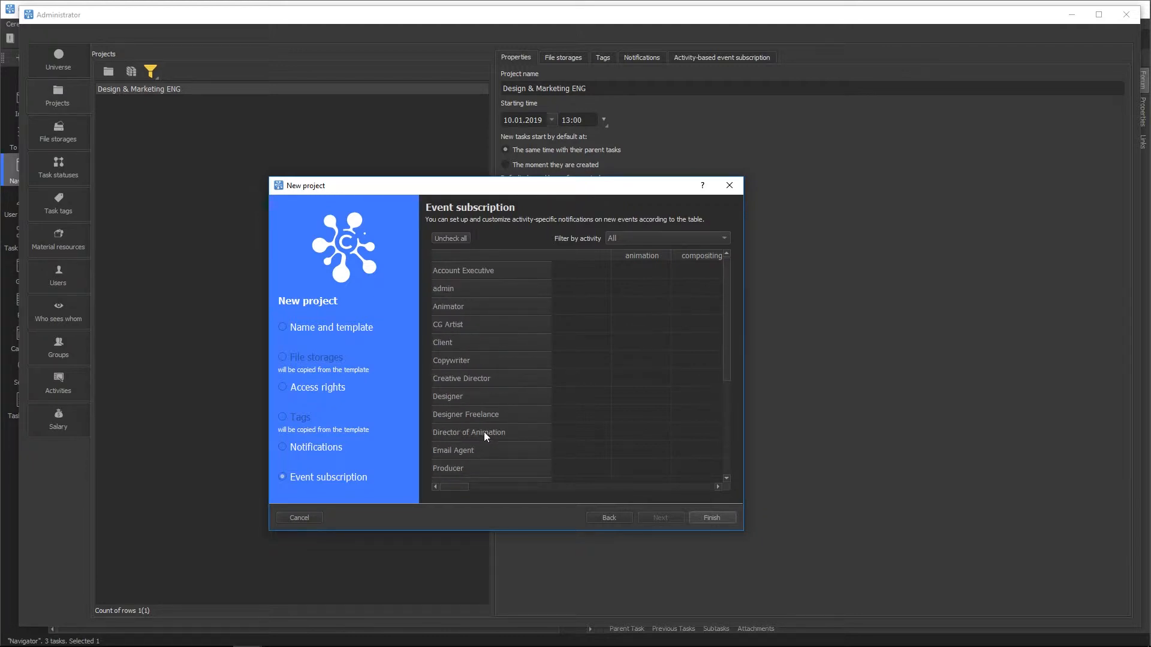
mouse_move(456, 487)
left_mouse_down()
mouse_move(699, 492)
mouse_move(437, 488)
left_mouse_up()
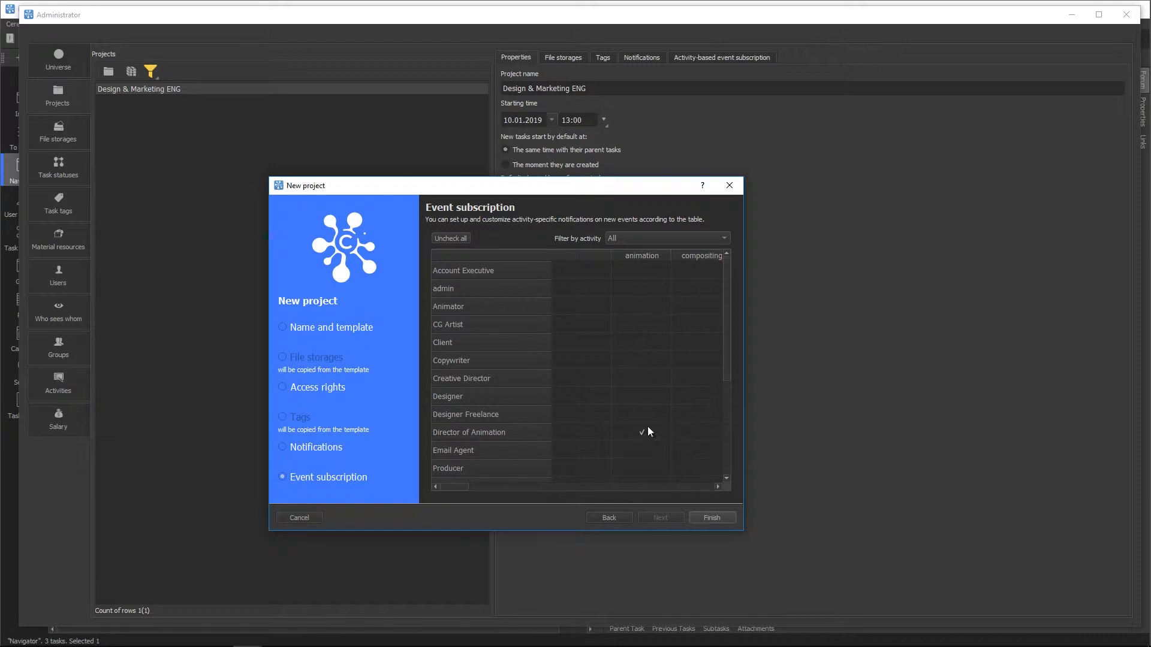
Step: Finish creating CerebroHQ Design-Marketing without making another, and select it in the project list
left_click(711, 518)
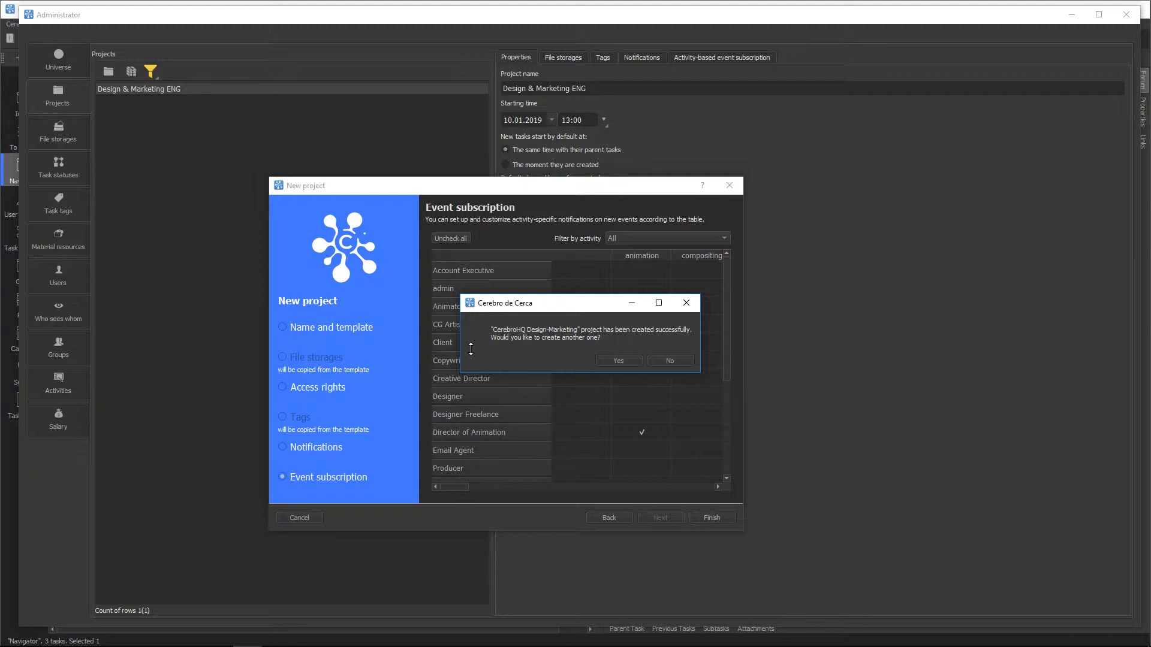
left_click(679, 361)
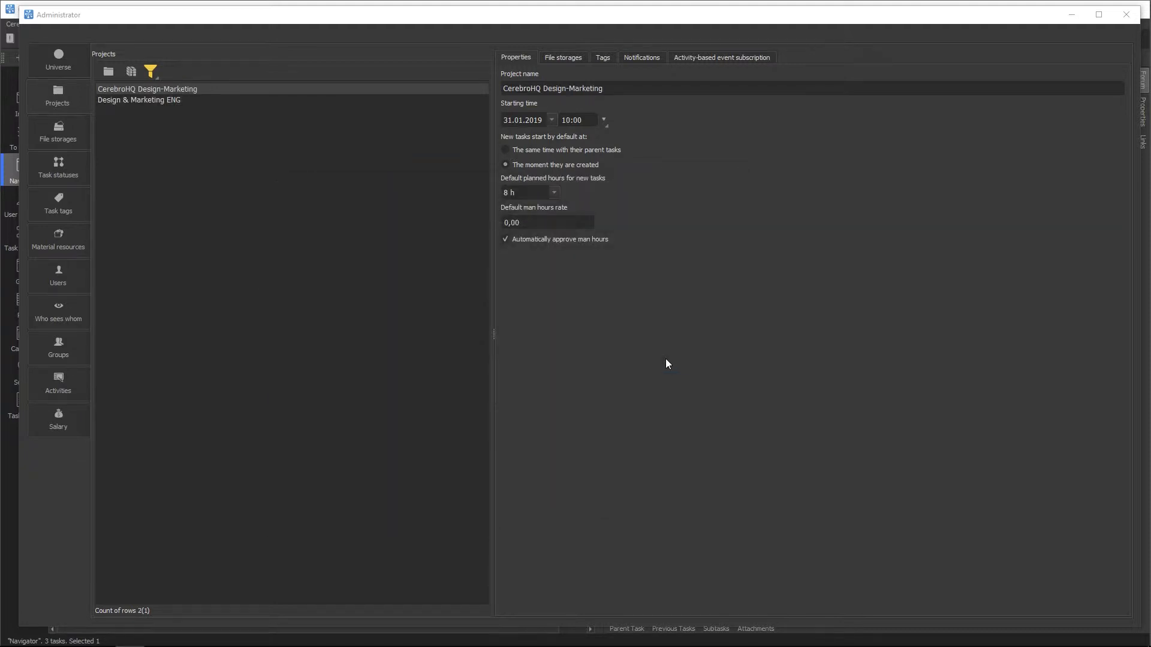
left_click(142, 98)
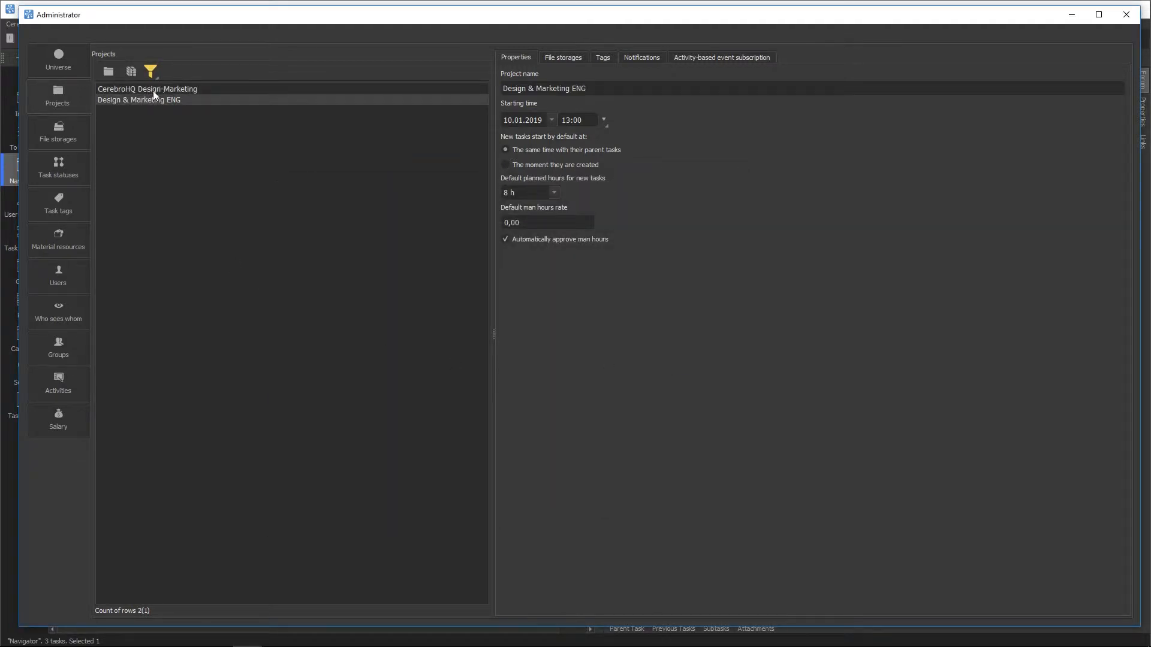
left_click(153, 90)
Step: Browse the new project's file storages, tags, notifications and subscriptions, then close Administrator
left_click(576, 58)
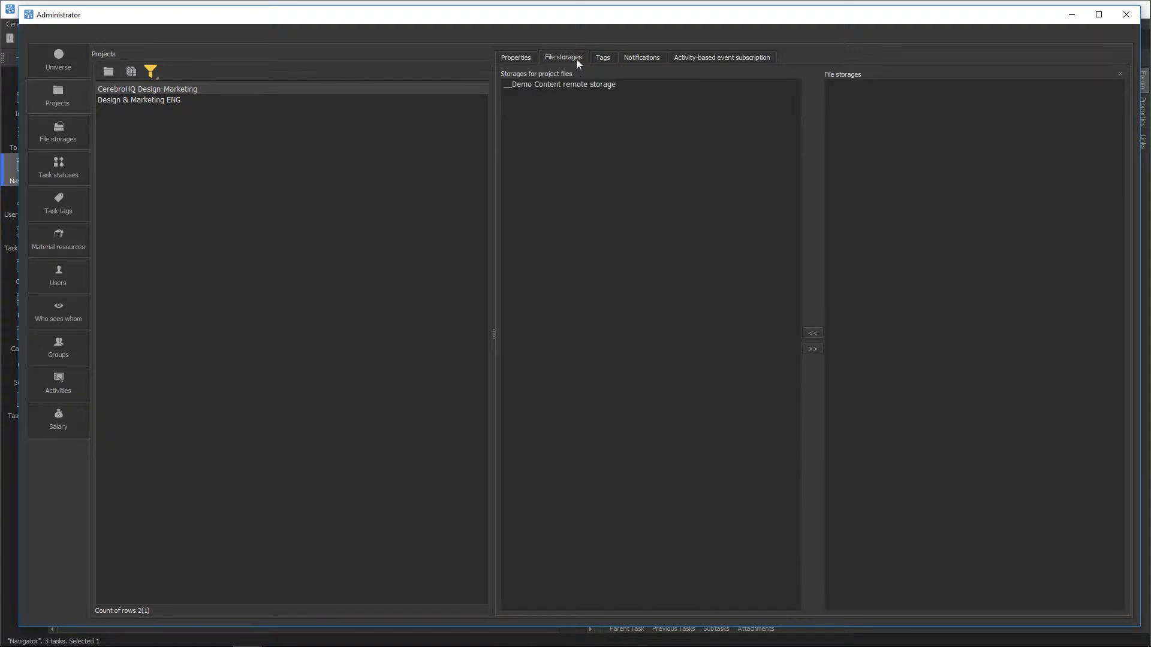
left_click(615, 57)
left_click(628, 56)
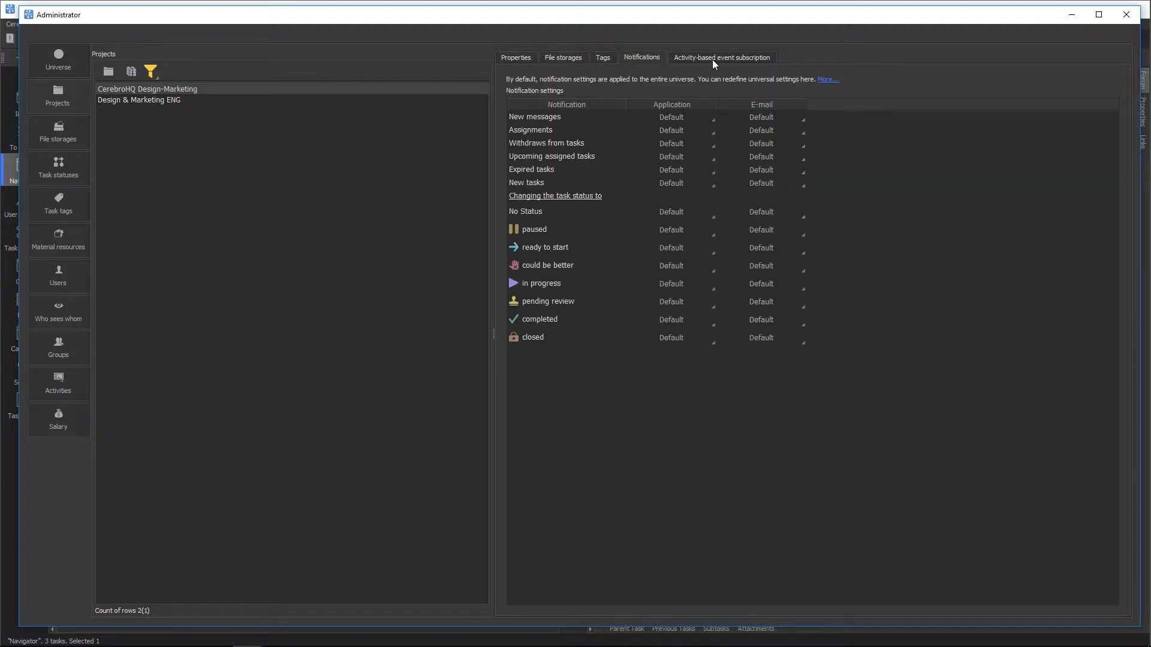
left_click(712, 59)
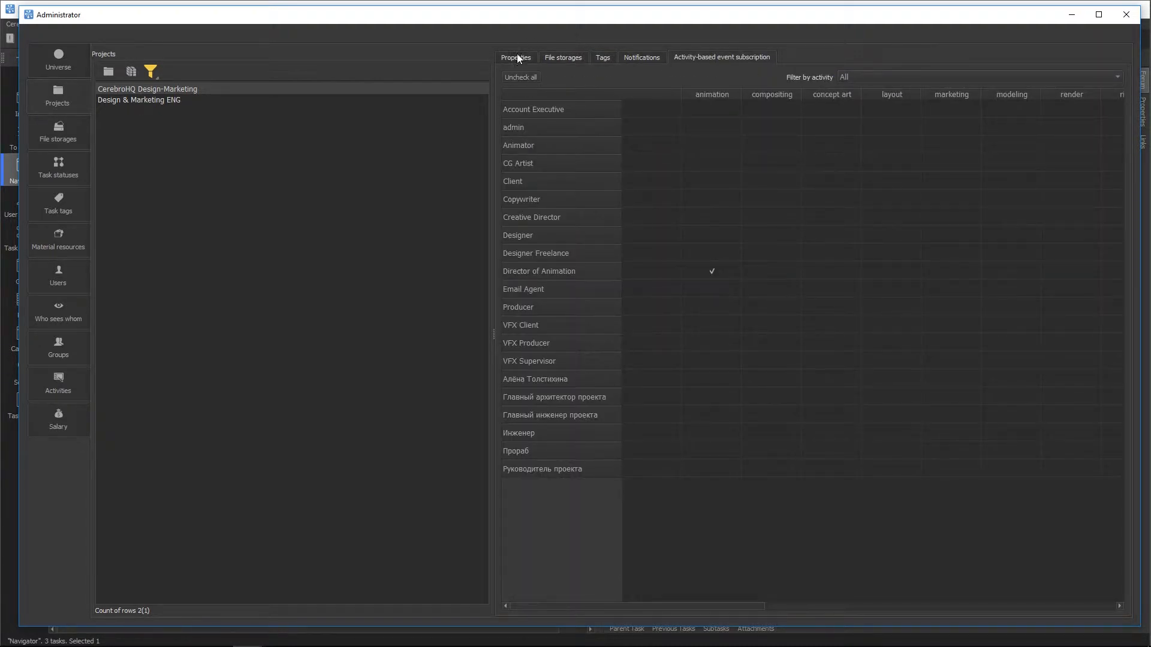
left_click(517, 59)
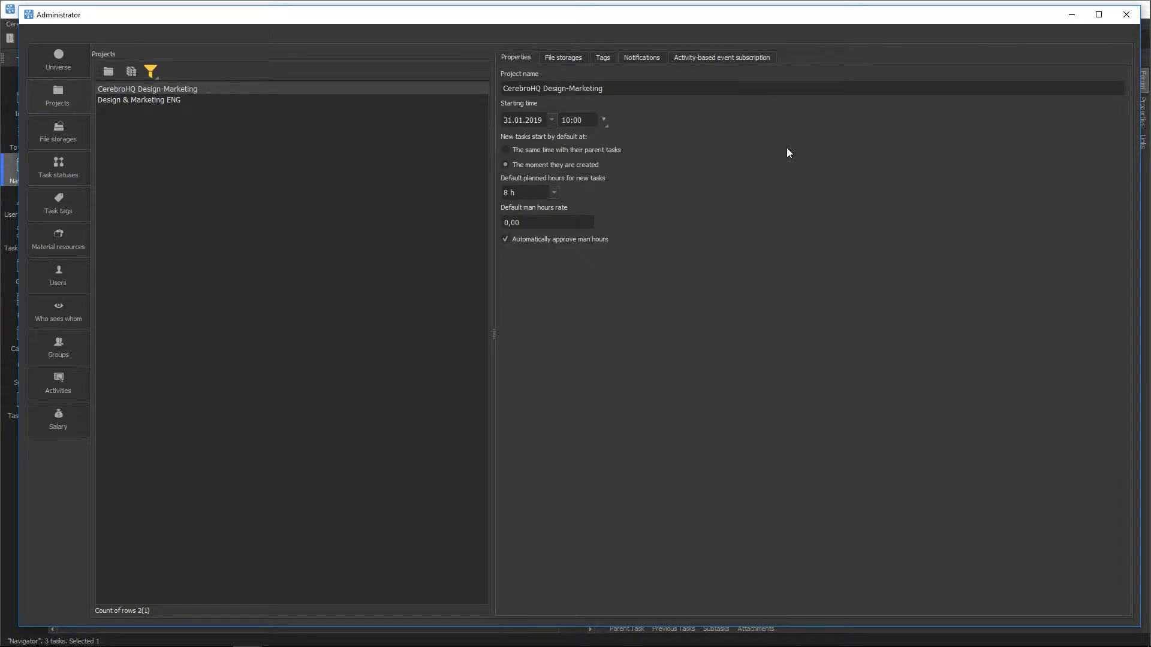
left_click(1071, 15)
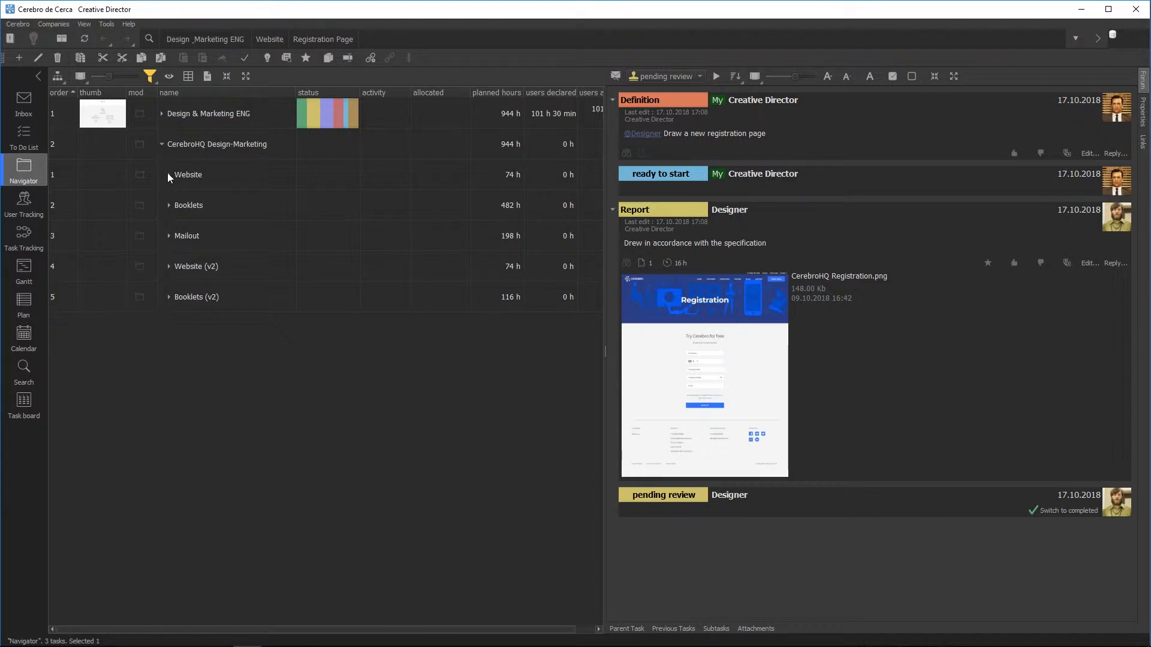
Step: Expand the Website task, select its Registration Page subtask, and bring up the Tools menu
left_click(168, 174)
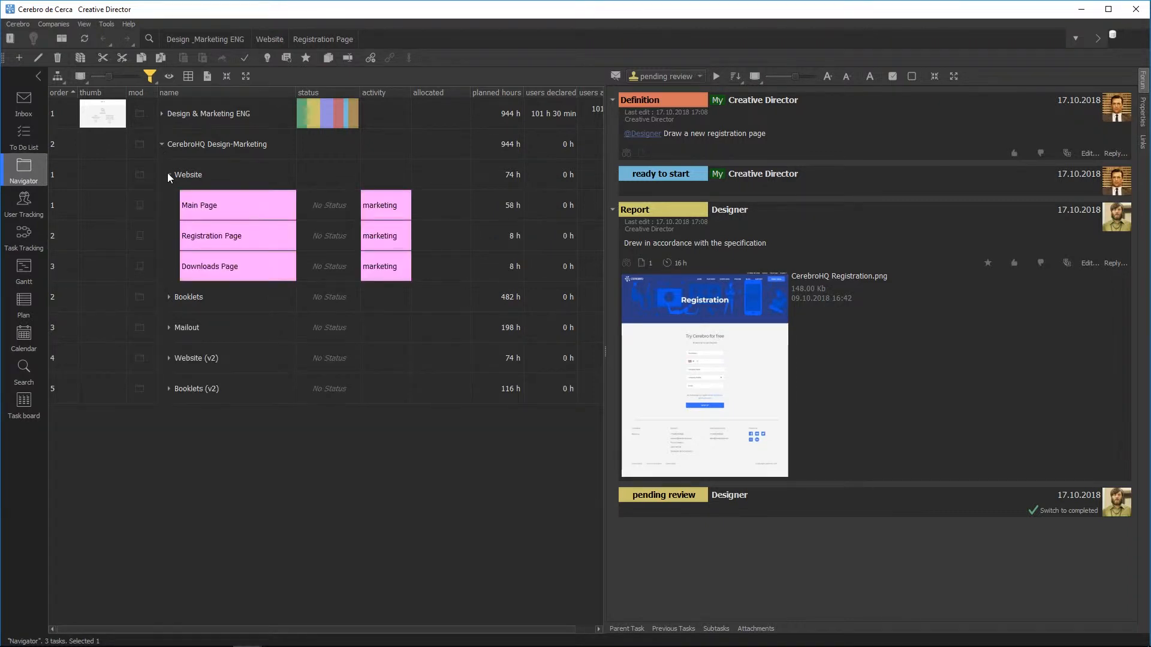
left_click(211, 240)
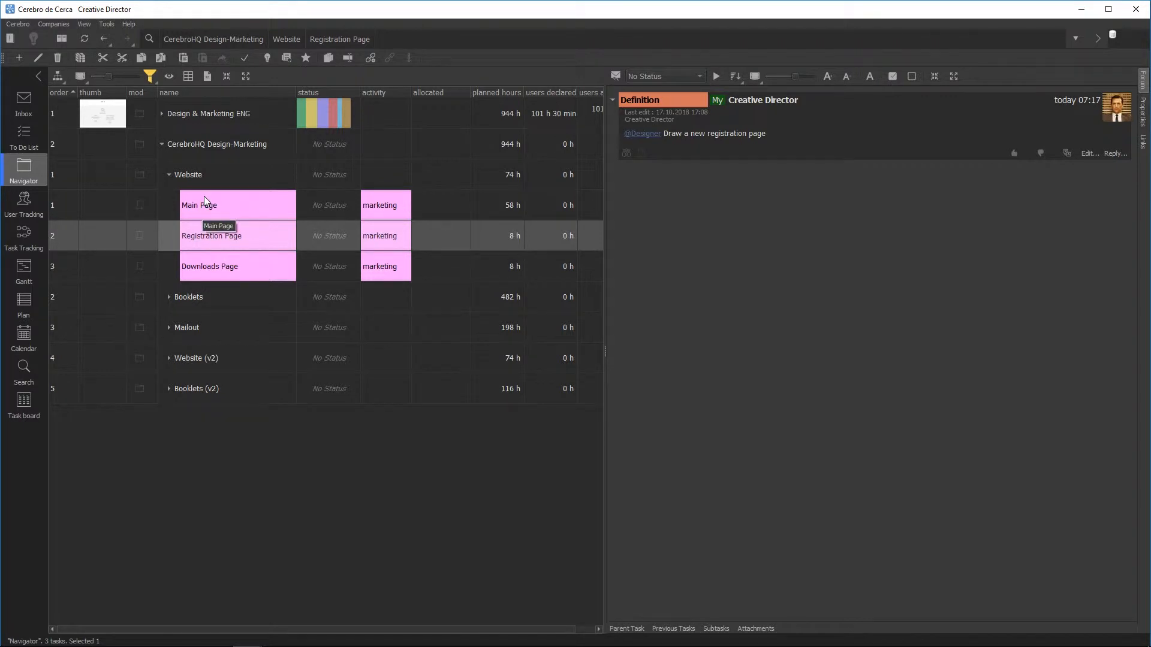
left_click(101, 23)
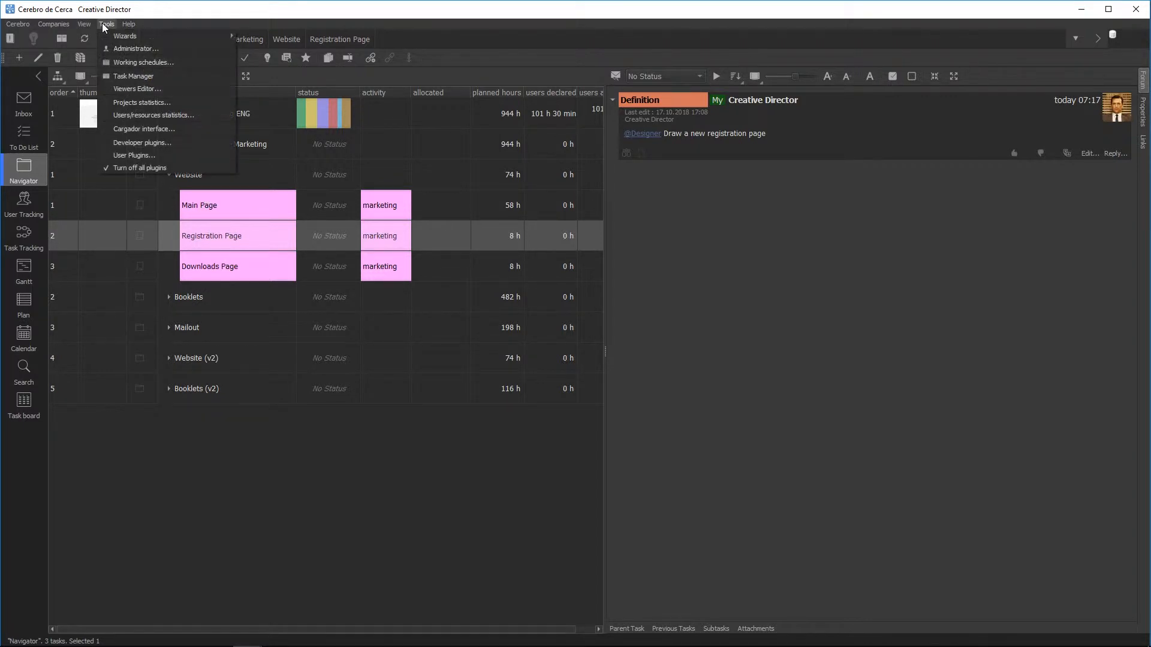
Step: In Administrator, view the universe users and global access rights, then start a new standard user
left_click(110, 49)
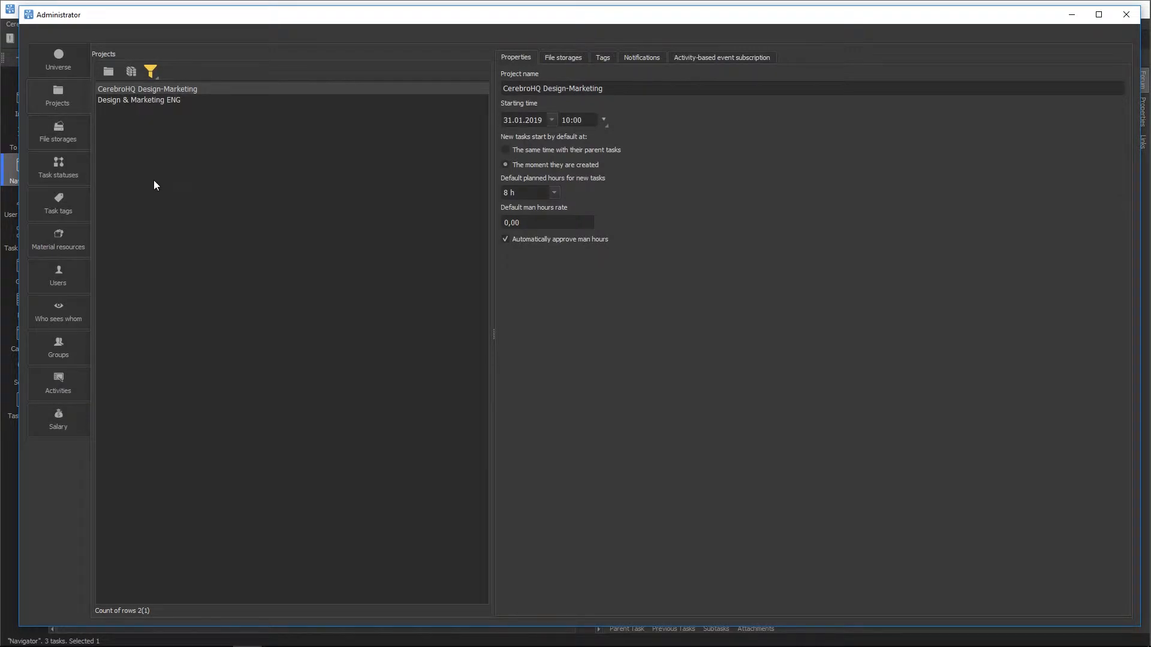
left_click(49, 276)
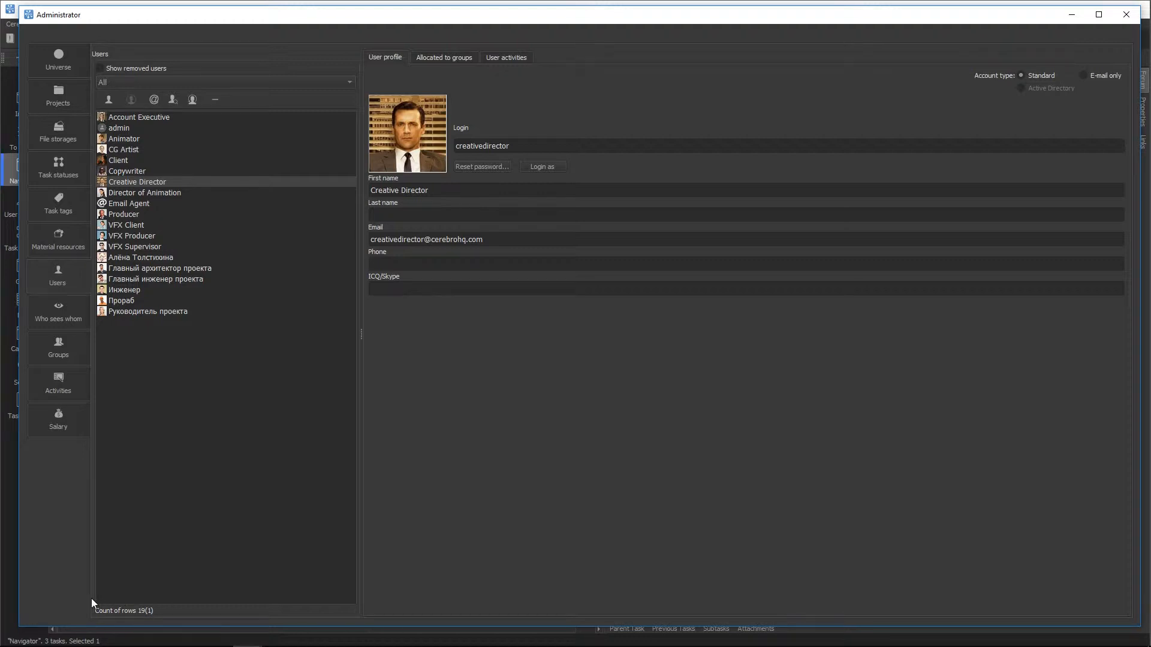
left_click(47, 53)
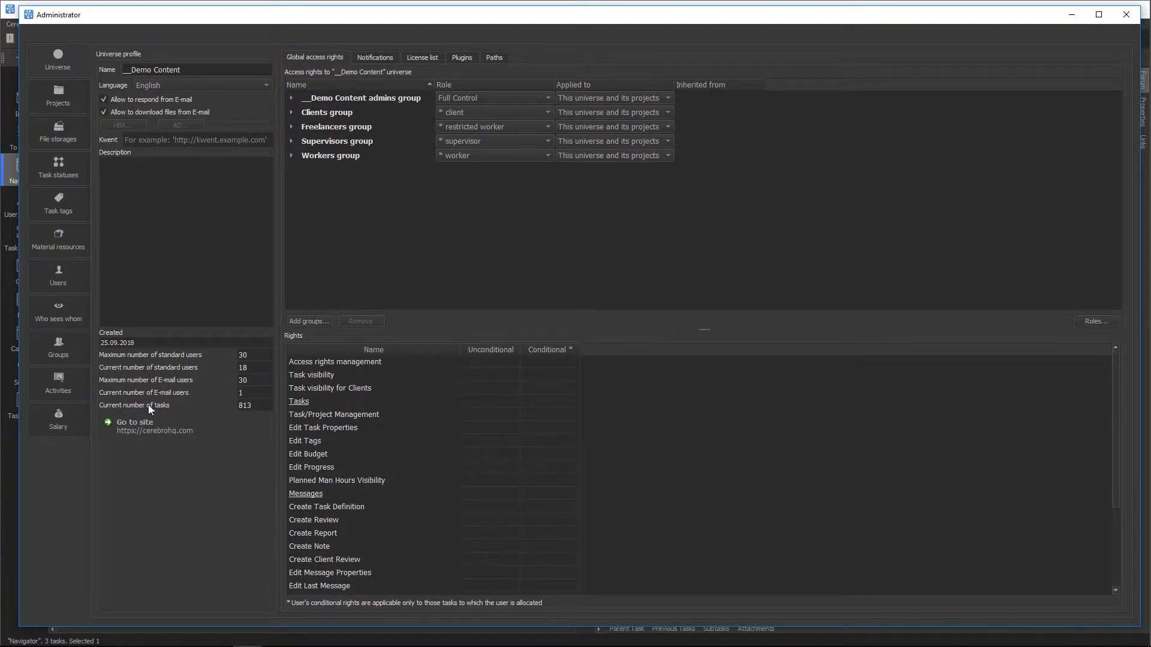
left_click(58, 279)
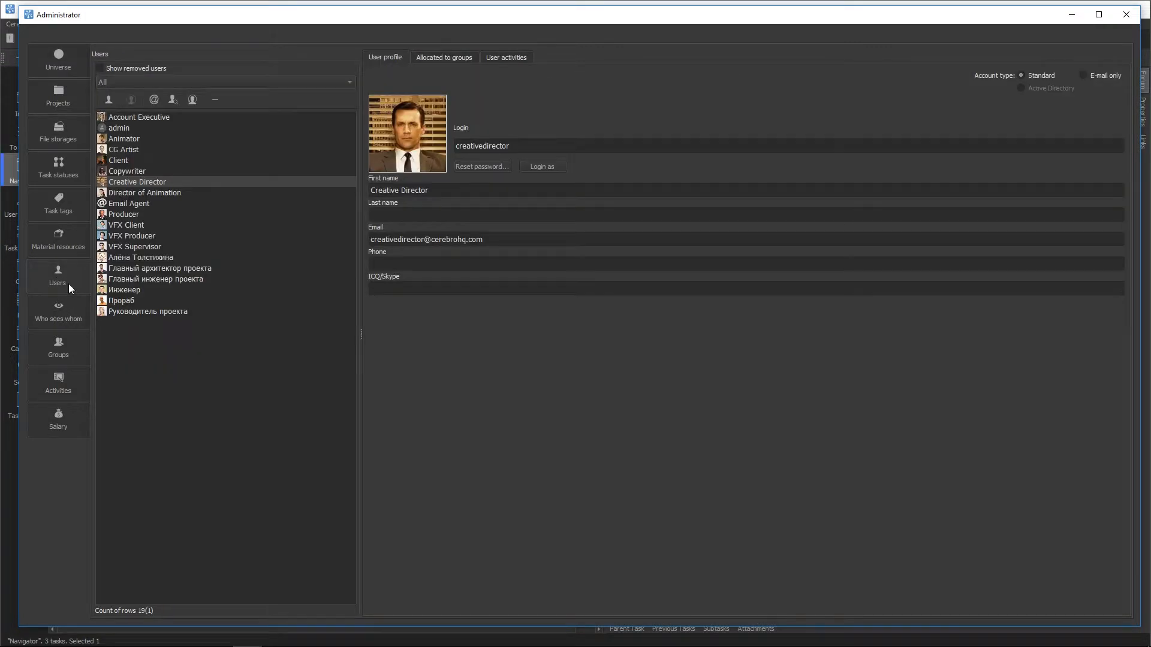
left_click(108, 100)
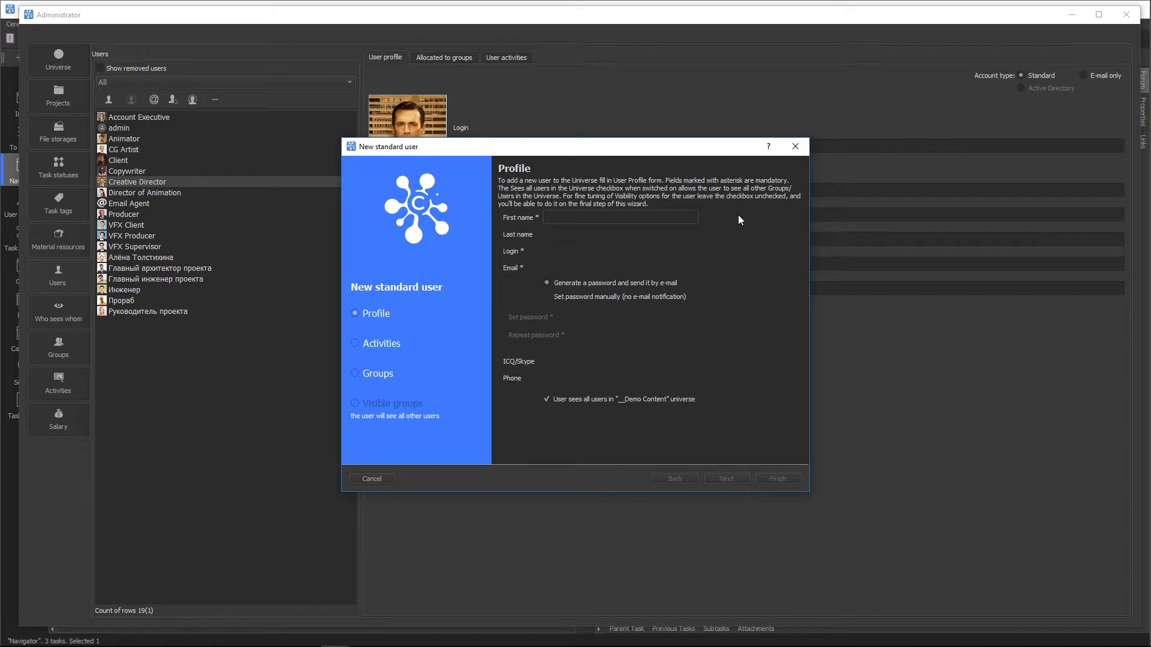
Step: Enter first name Designer, the user's e-mail and a login, with the password generated and e-mailed
type("Designer")
key("Tab")
key("Tab")
key("Tab")
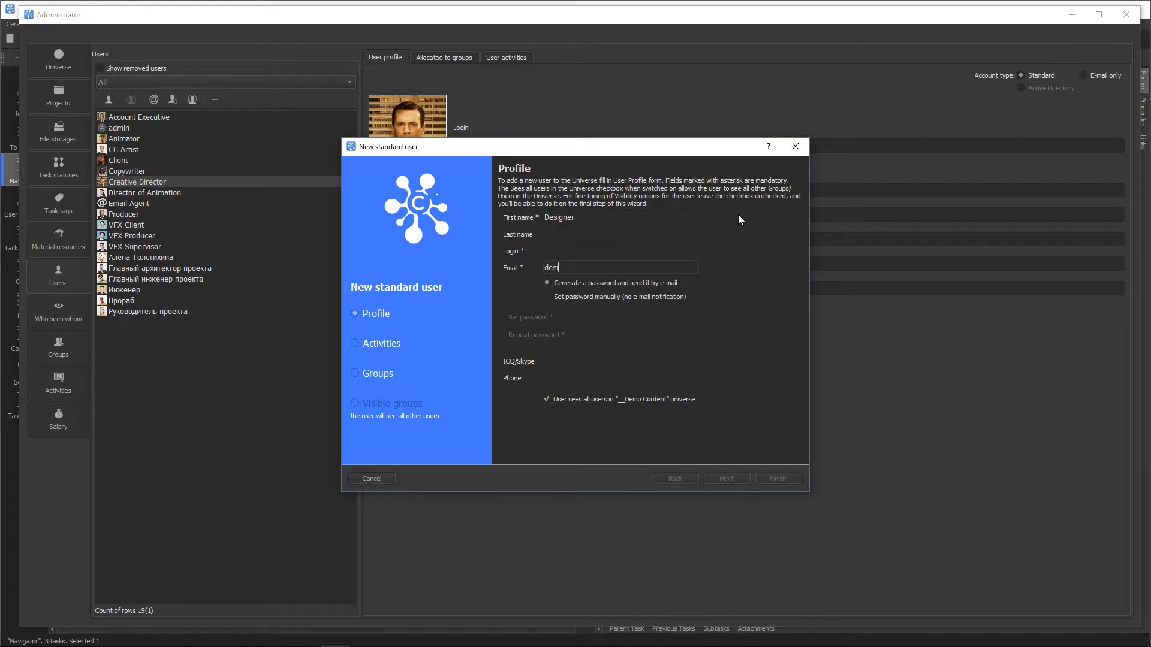
key("Tab")
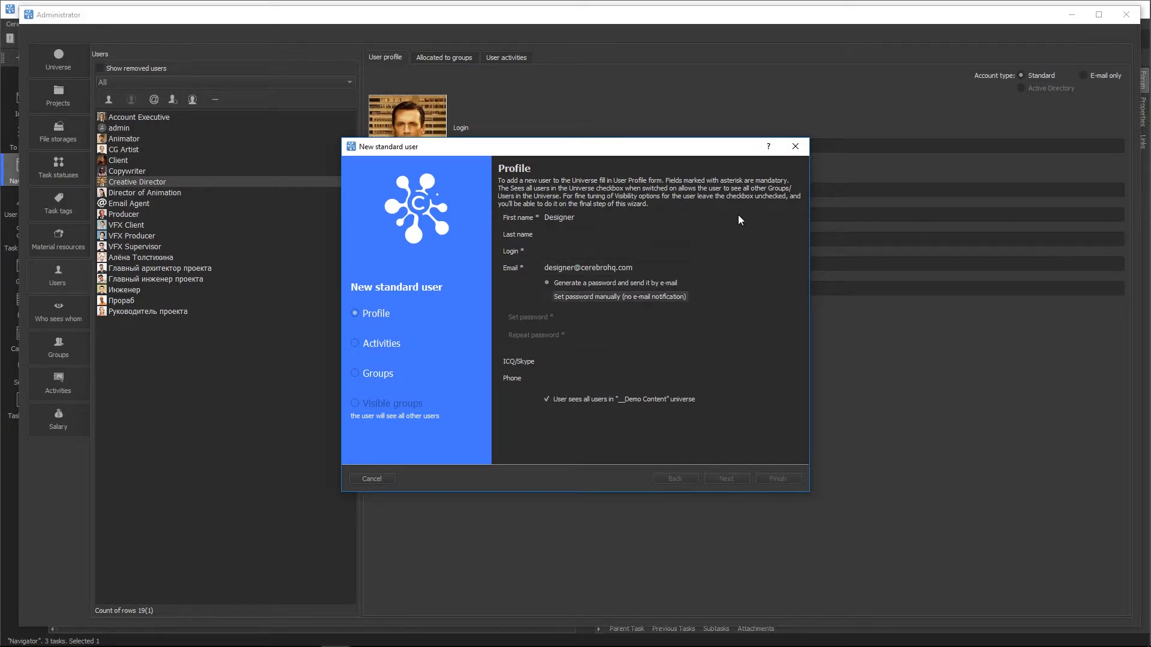
key("Tab")
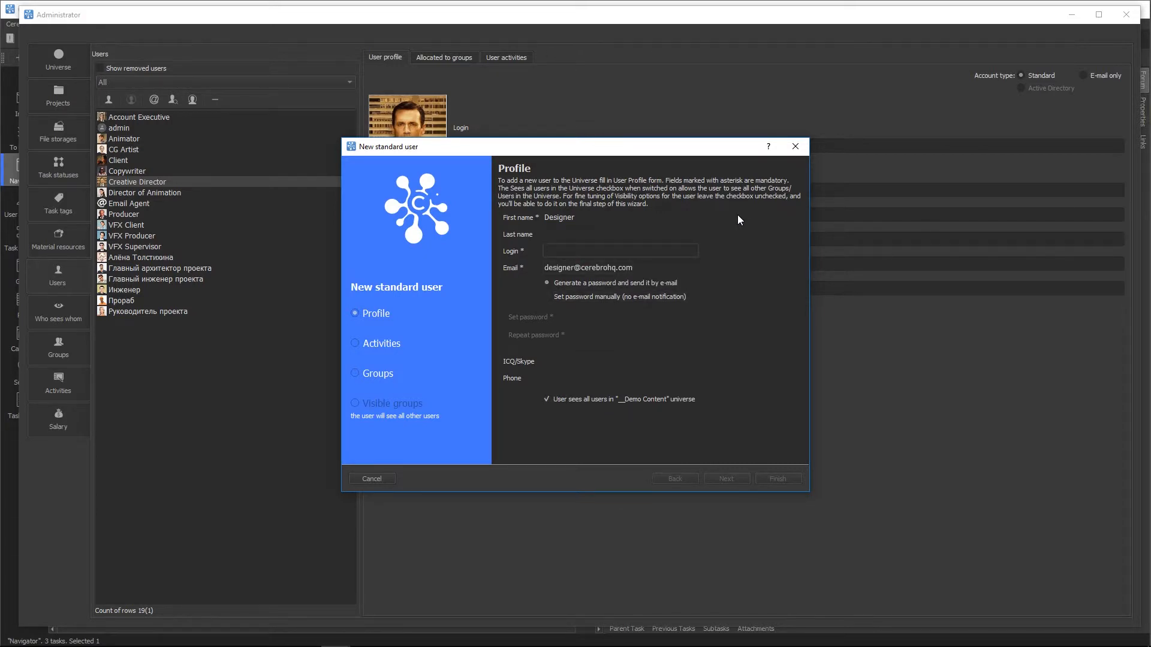
type("designer1")
left_click(599, 297)
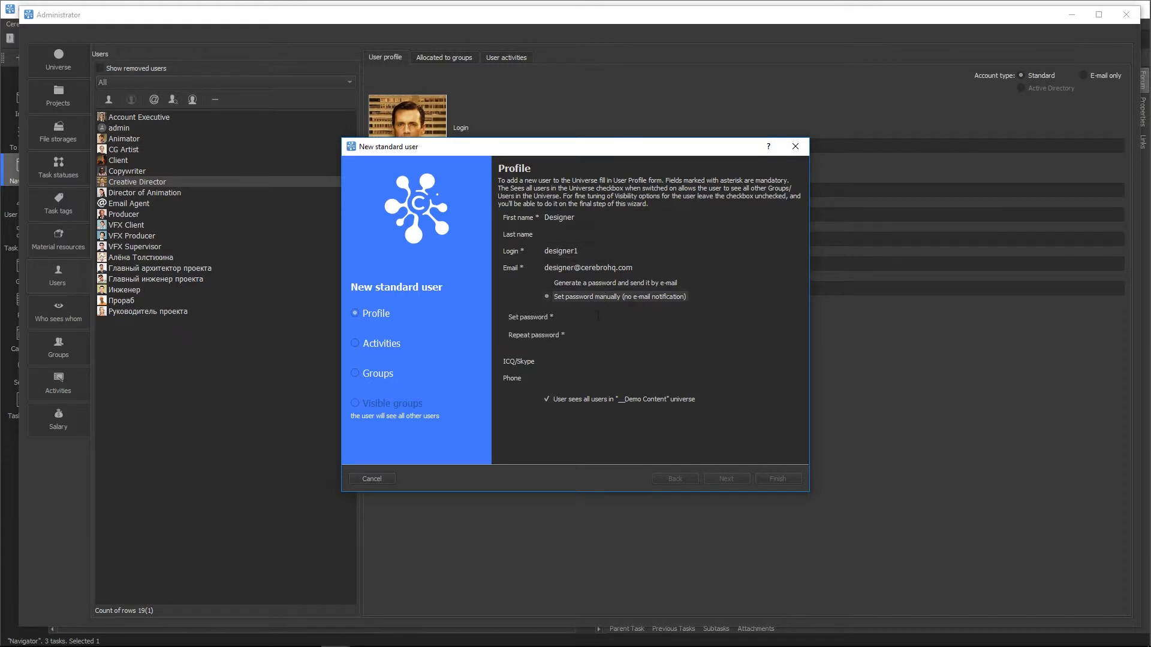
left_click(589, 286)
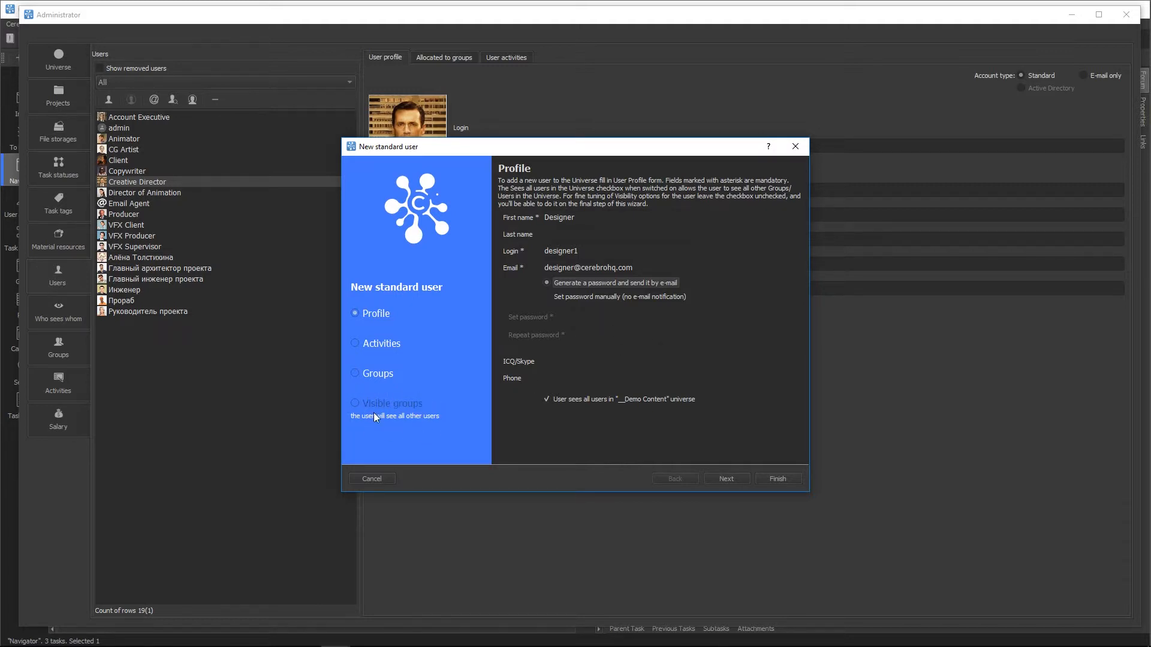
Step: Assign the animation, compositing and modeling activities to the new Designer user
left_click(726, 480)
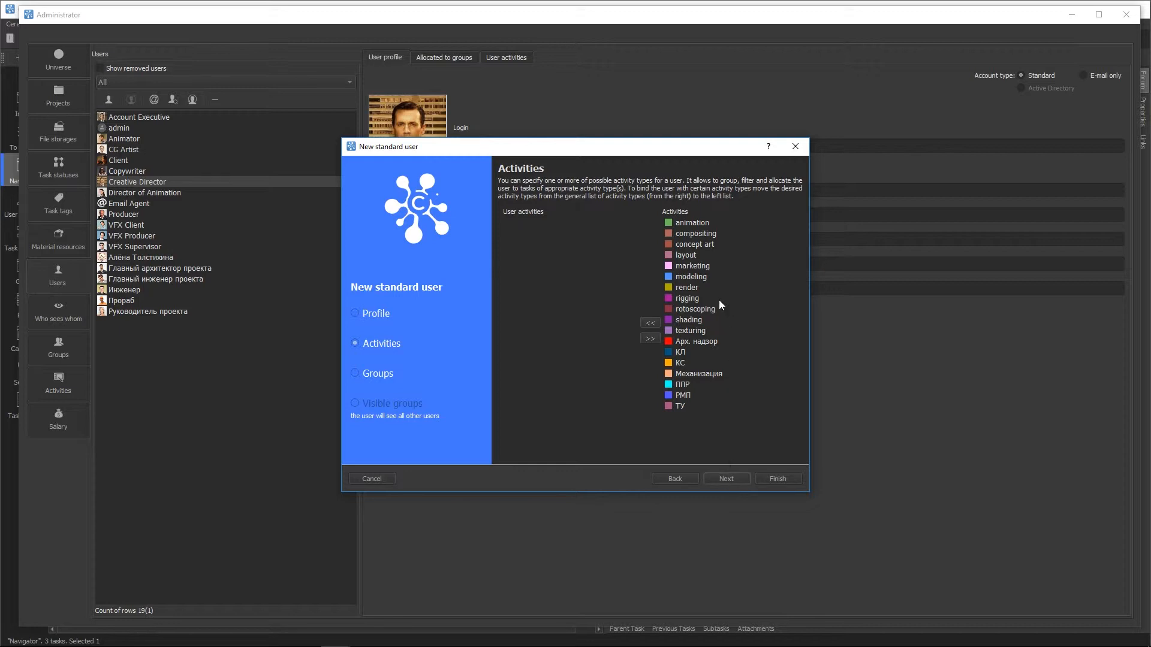
left_click(688, 221)
double_click(689, 222)
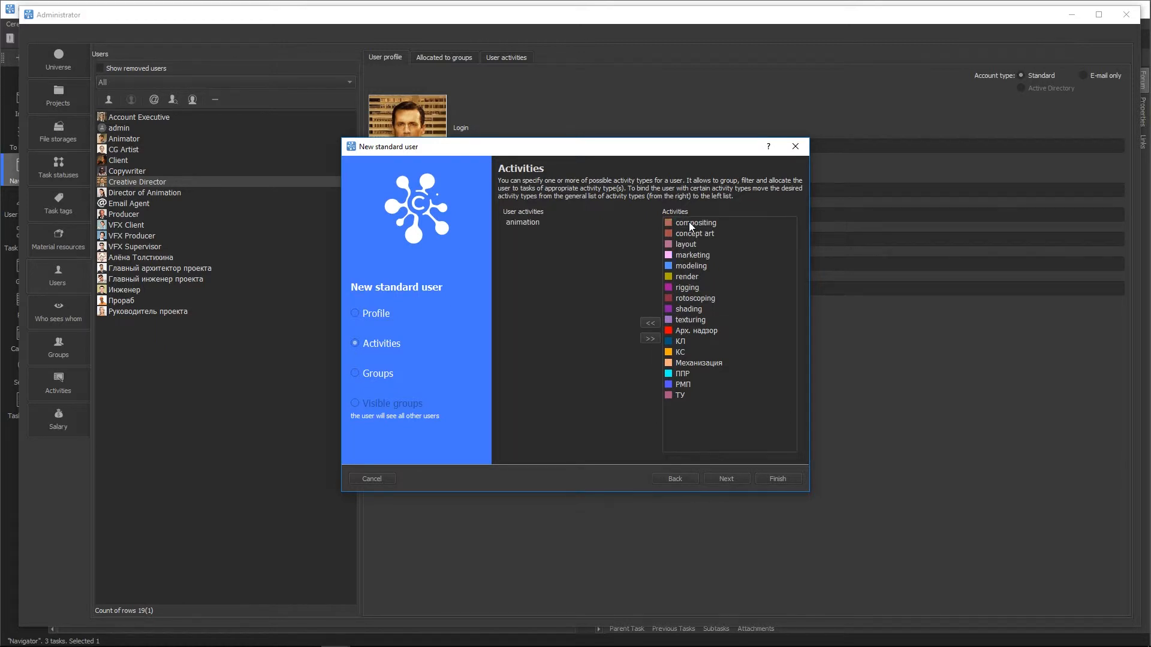
left_click(689, 221)
double_click(689, 222)
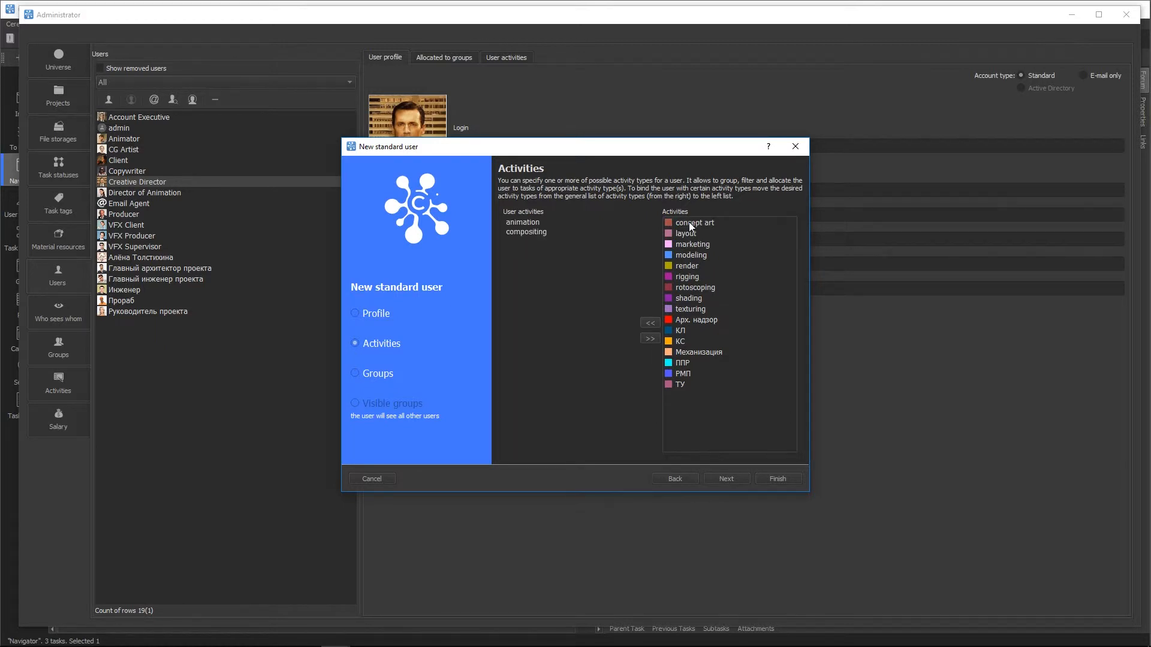
left_click(686, 254)
double_click(685, 254)
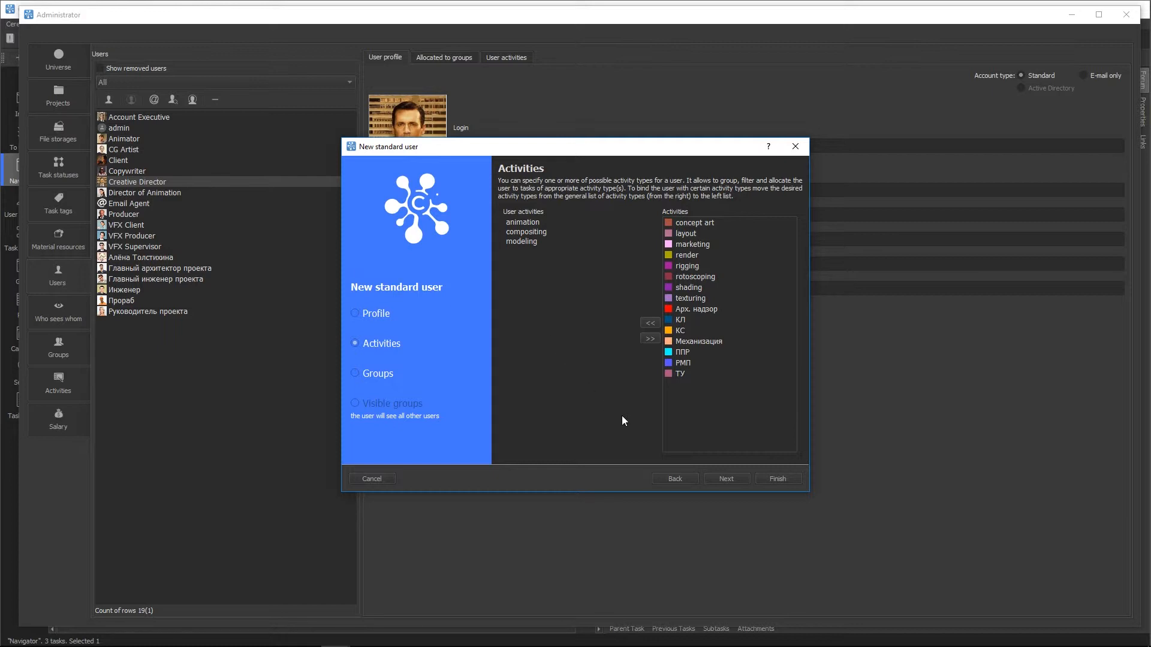
Step: Allocate the Designer user to the Workers group and finish creating the account
left_click(724, 479)
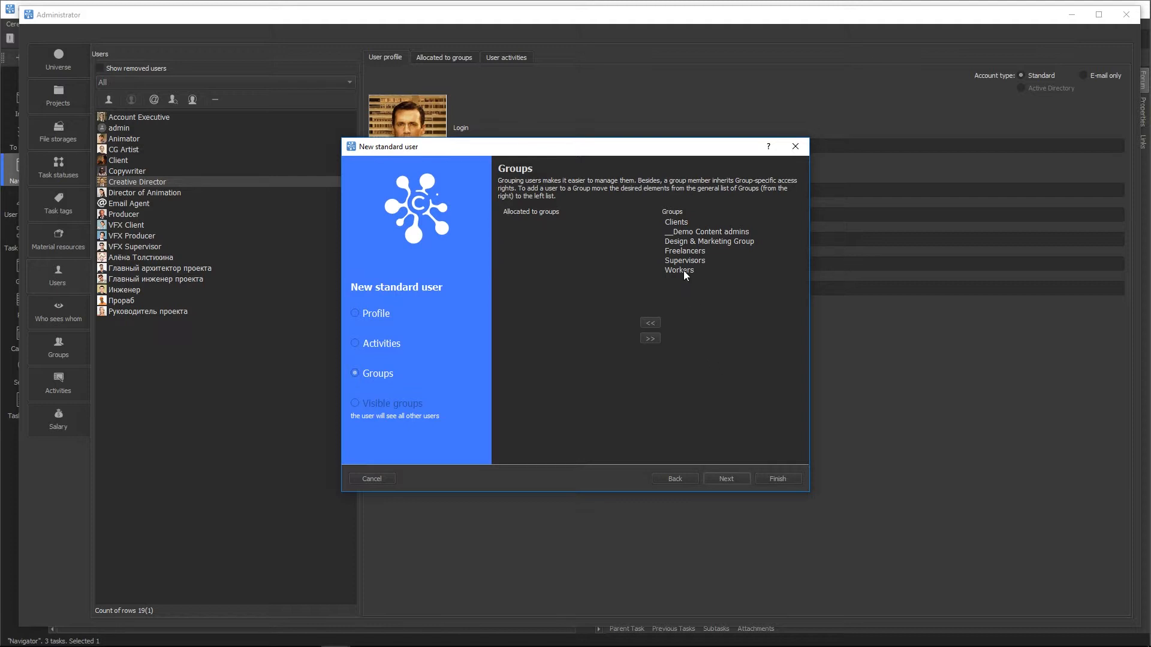
left_click_drag(683, 271, 564, 273)
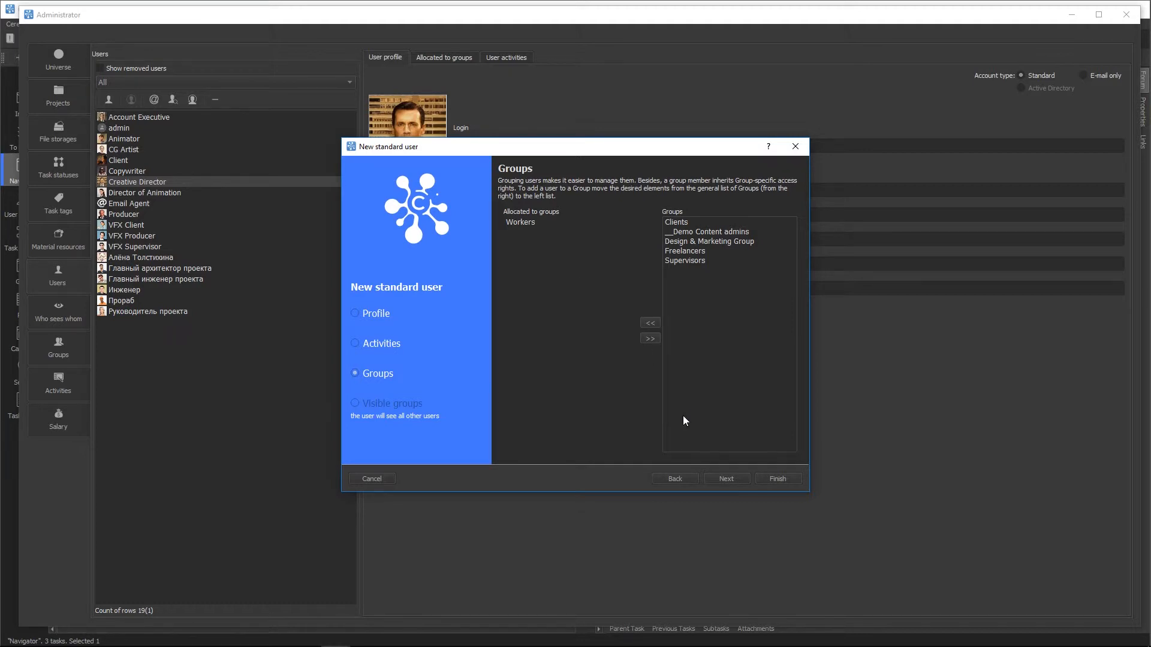
left_click(779, 478)
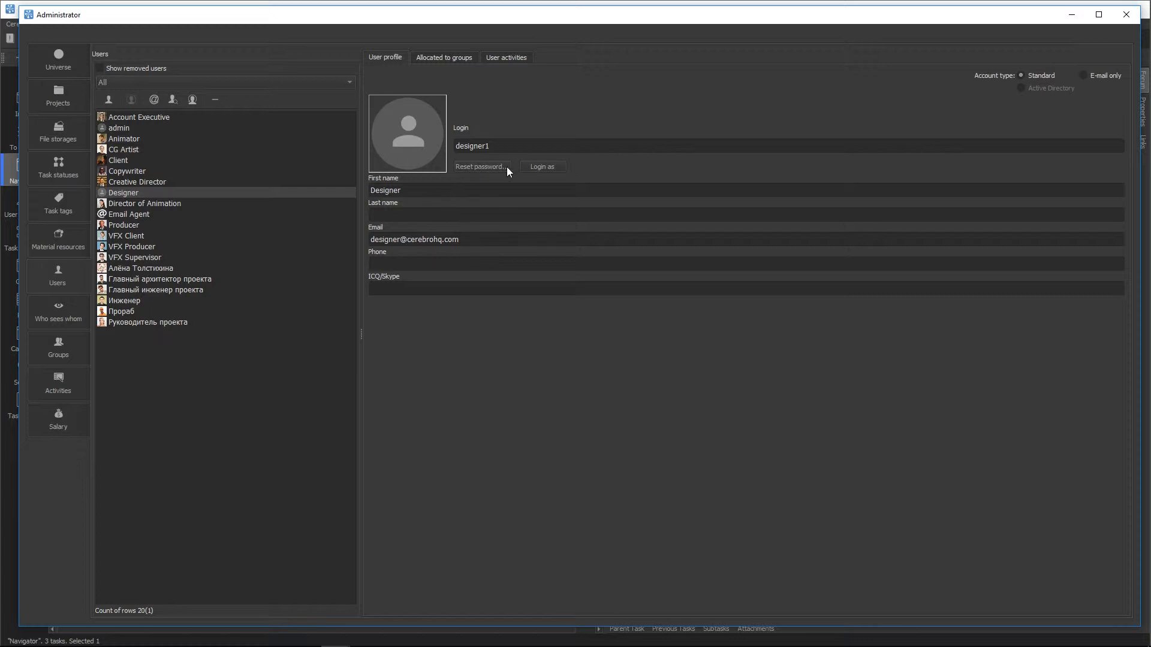
Step: Log in as Designer, look through its To Do List, Inbox and Navigator, then log out
left_click(542, 167)
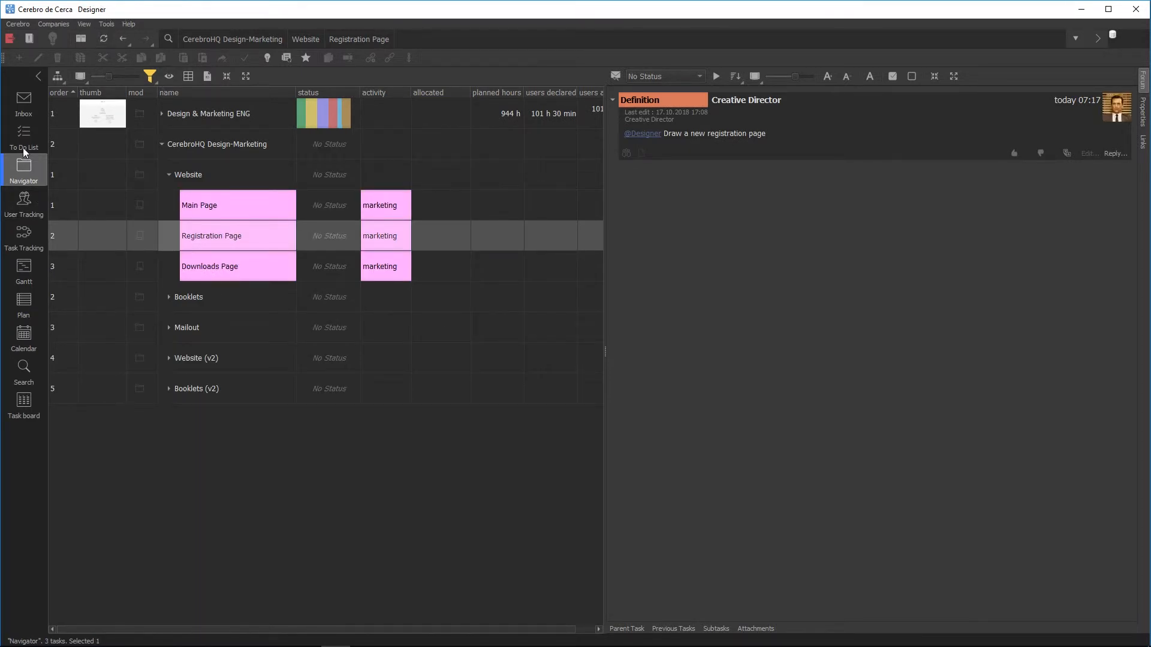
left_click(19, 139)
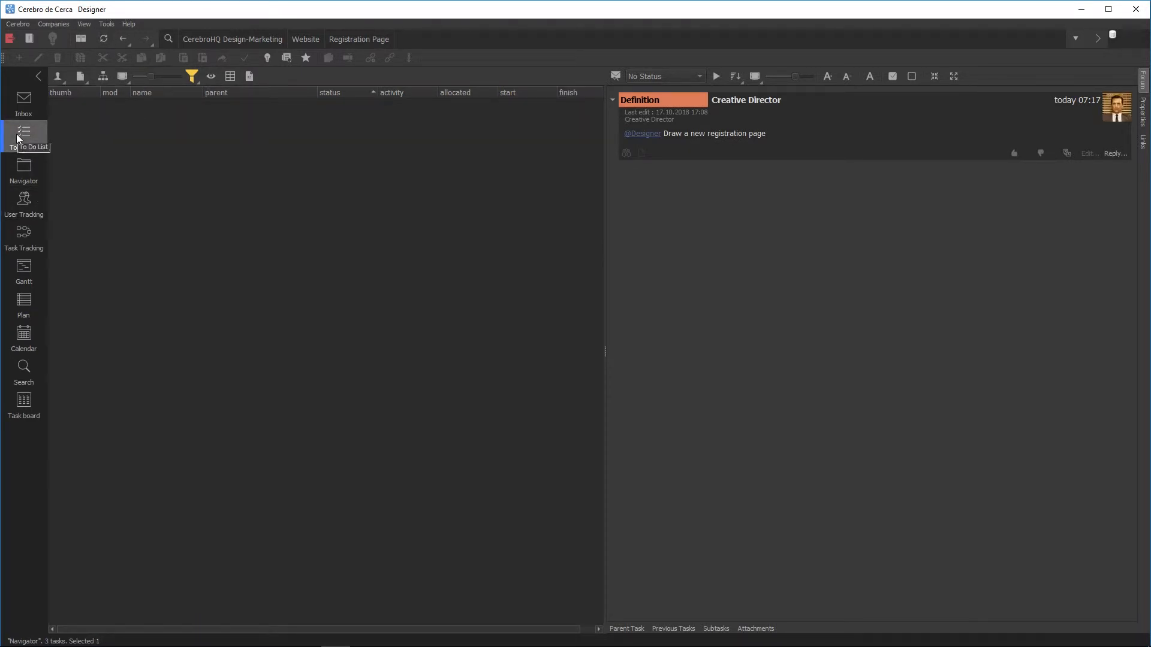
left_click(23, 104)
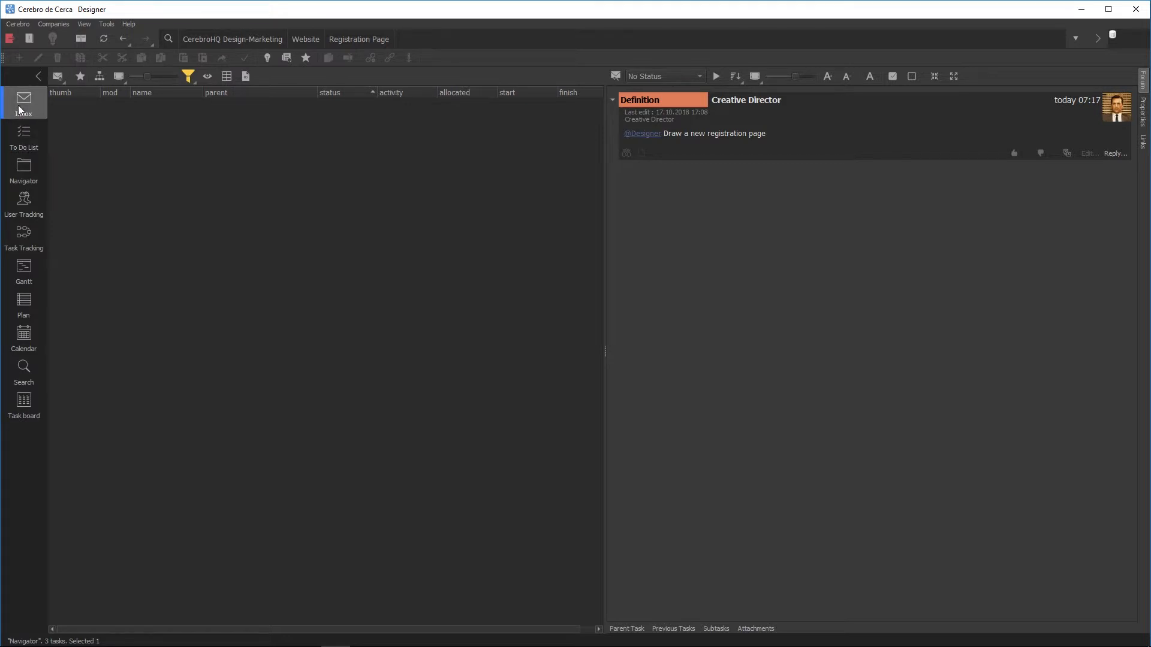
left_click(29, 170)
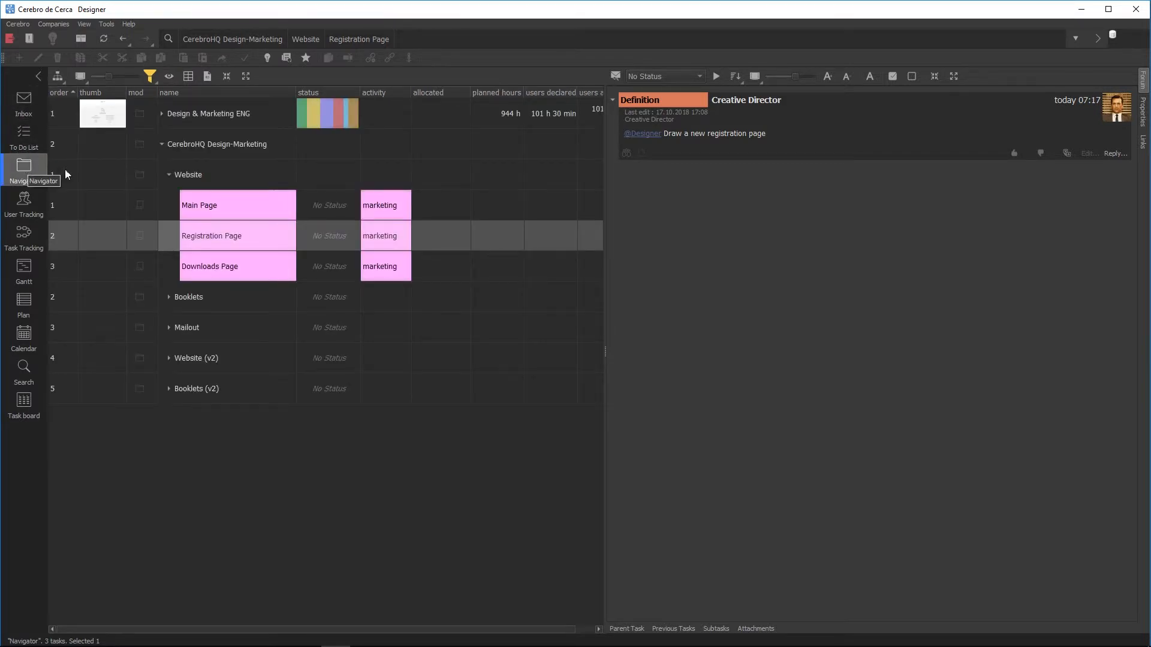
left_click(9, 39)
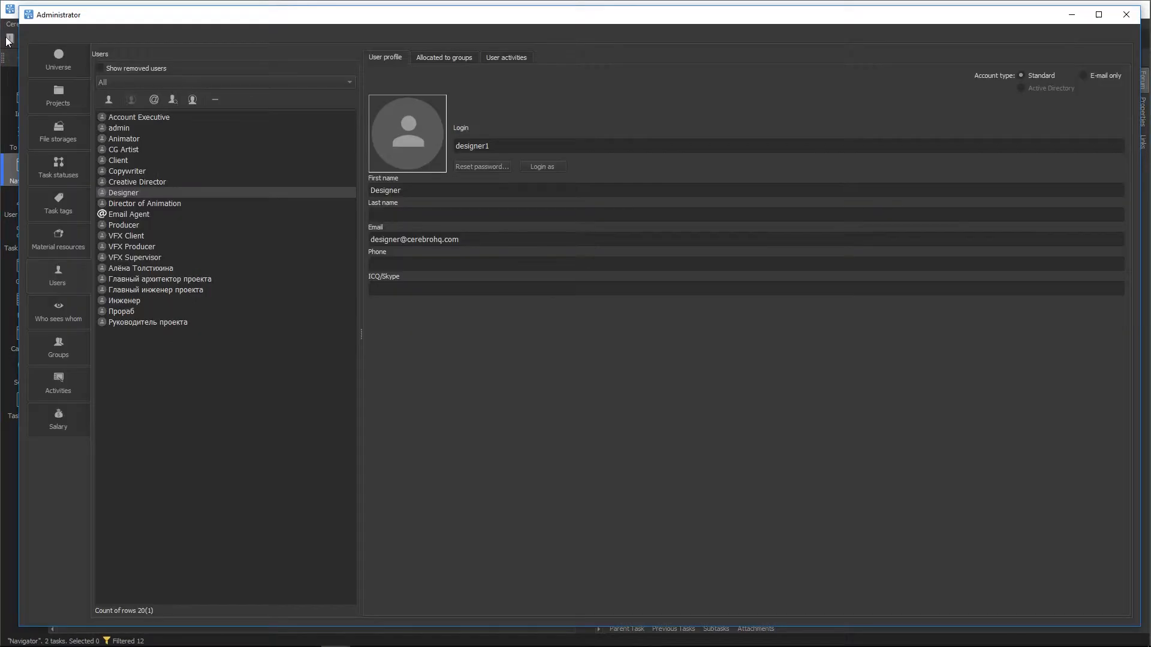
right_click(164, 189)
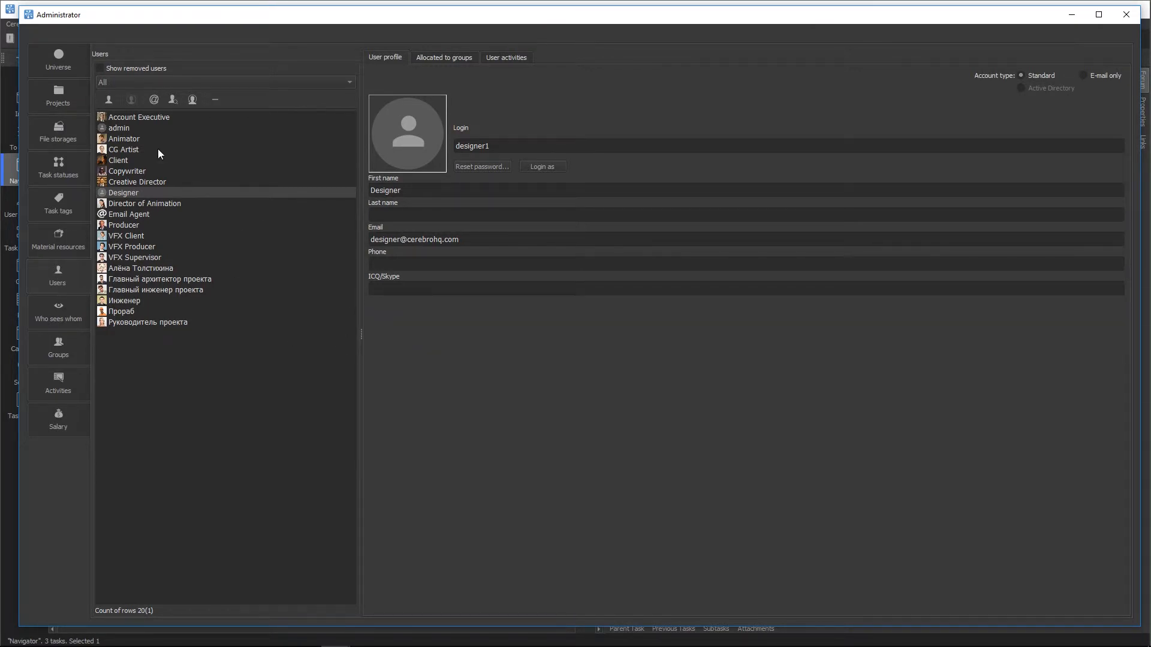
left_click(153, 97)
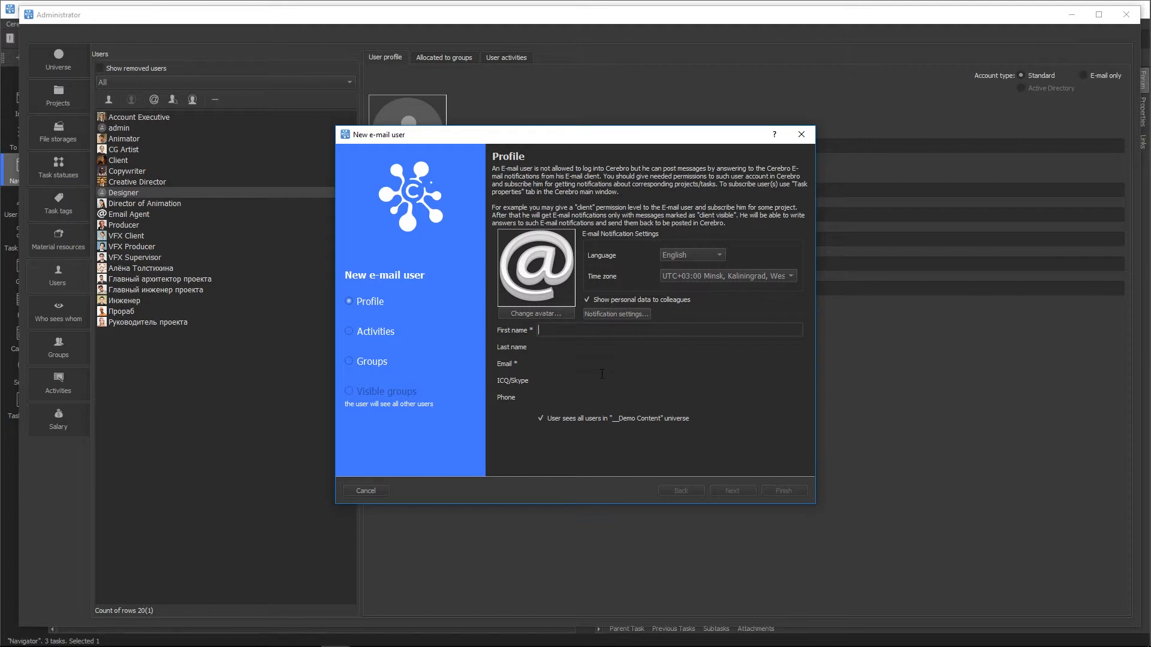
left_click(346, 492)
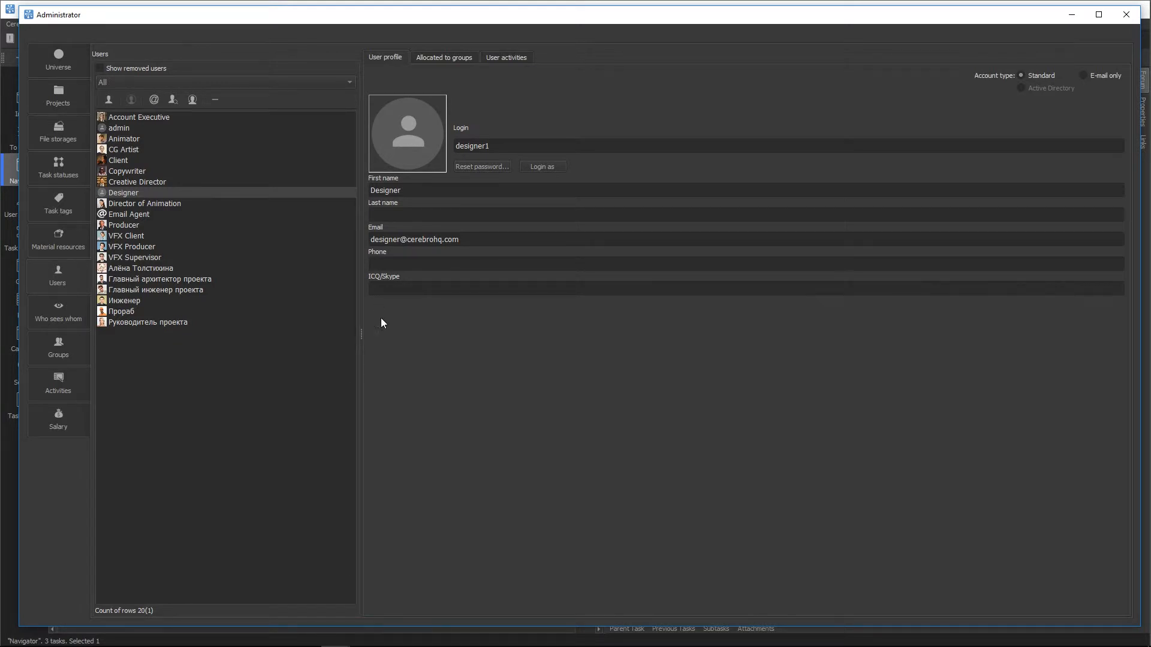
Step: Begin restoring a removed user with their e-mail and a new login, password generated and e-mailed
left_click(192, 102)
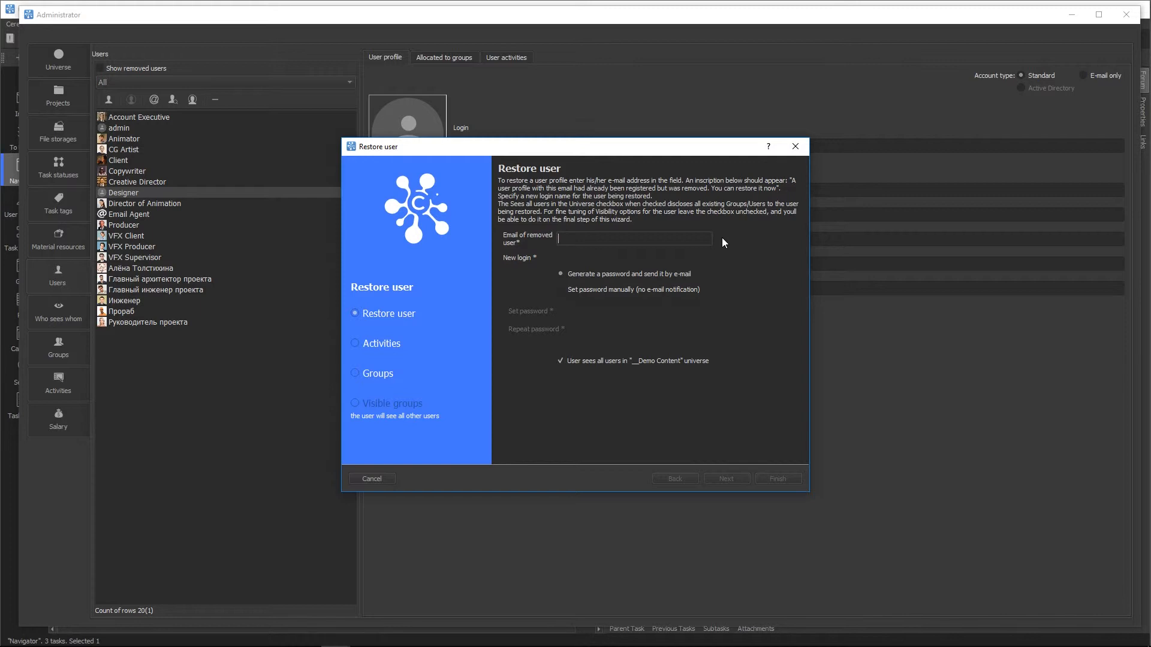
type("designer2@example.com")
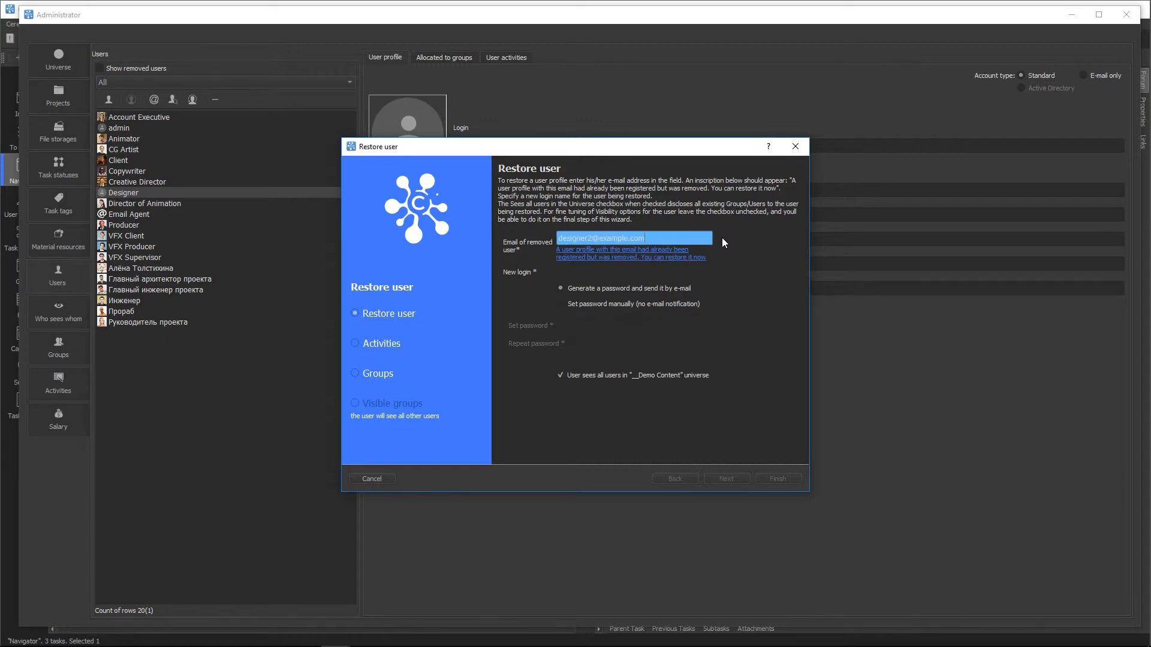
key("Tab")
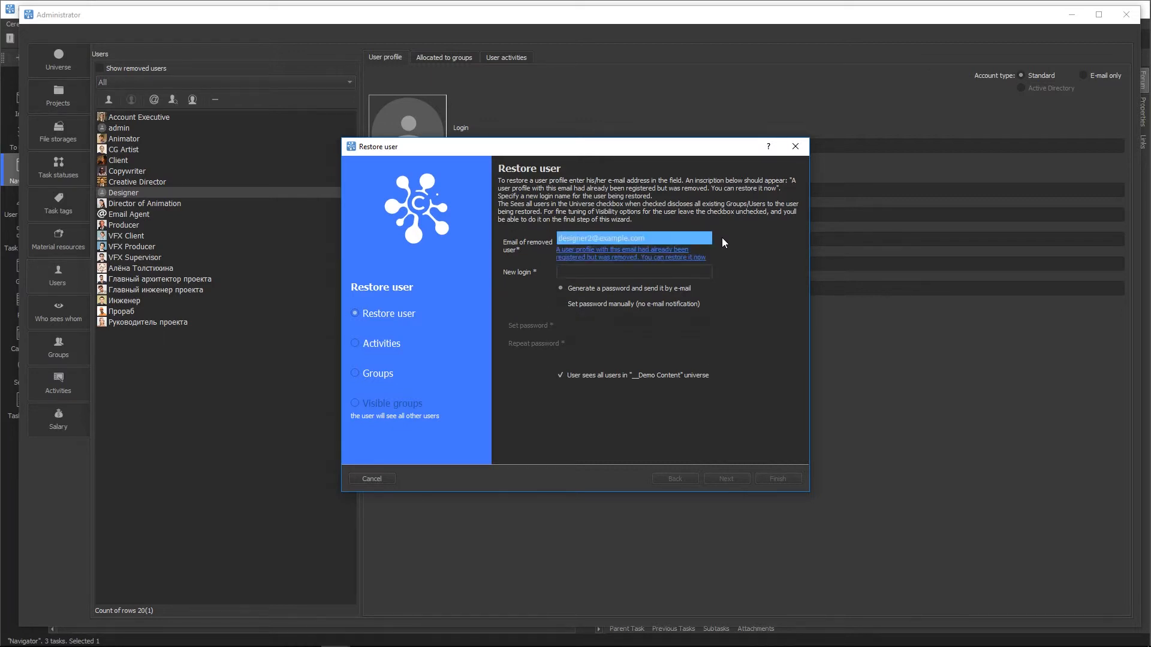
type("designer2")
left_click(578, 306)
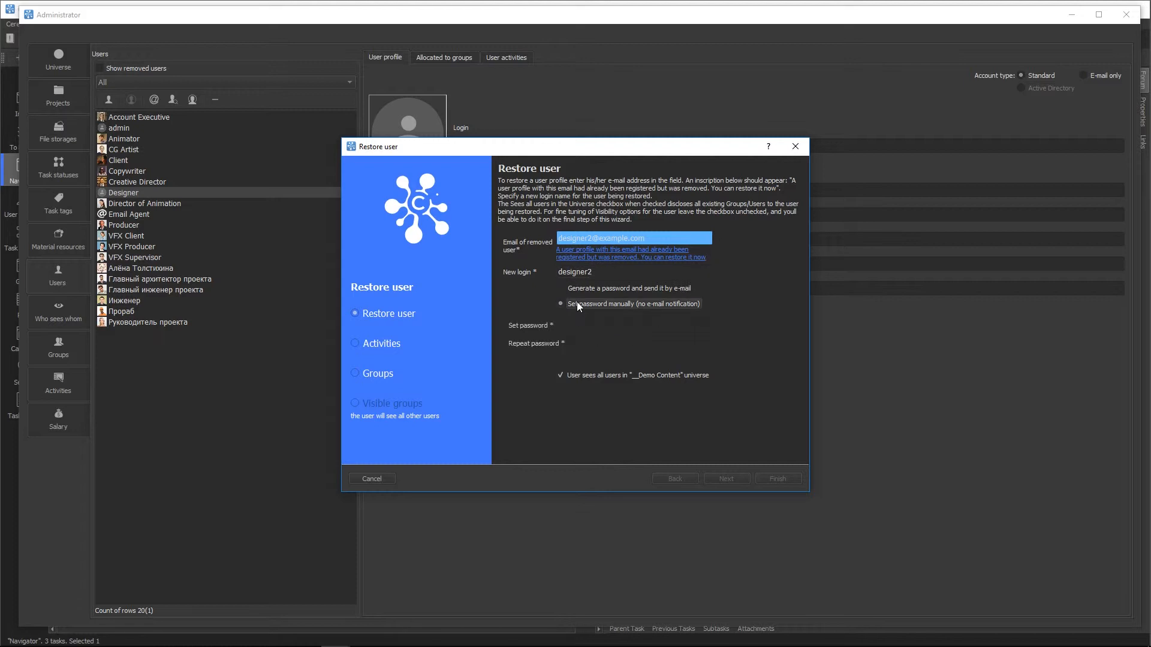
left_click(581, 288)
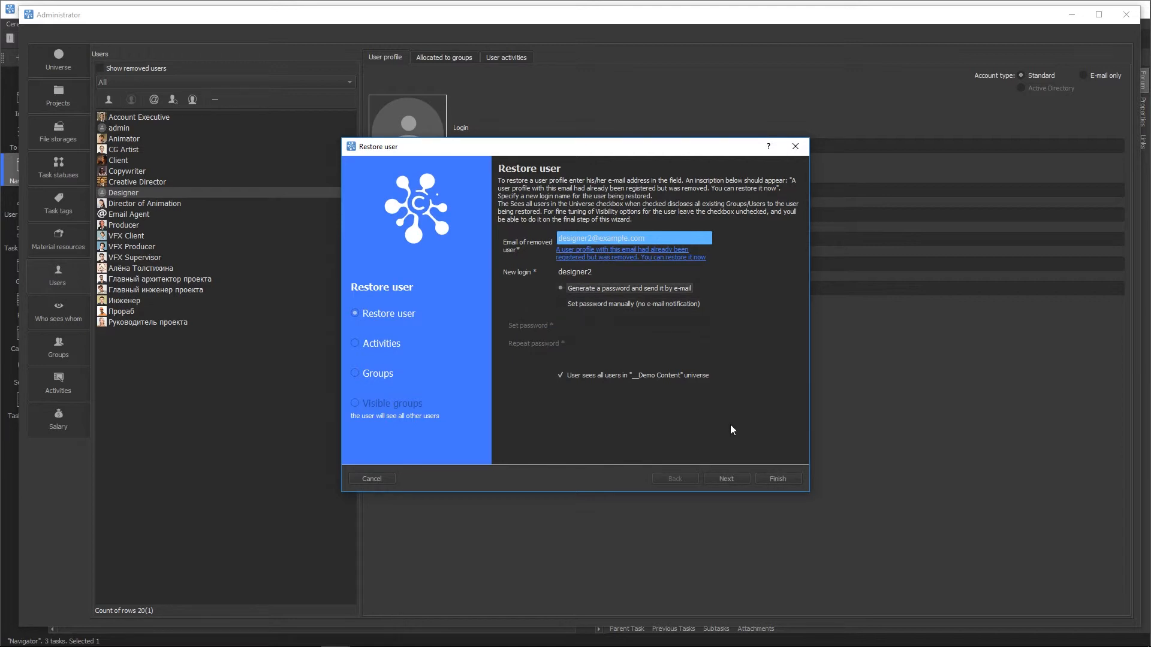
Step: Assign the animation, compositing and modeling activities to the restored user
left_click(726, 479)
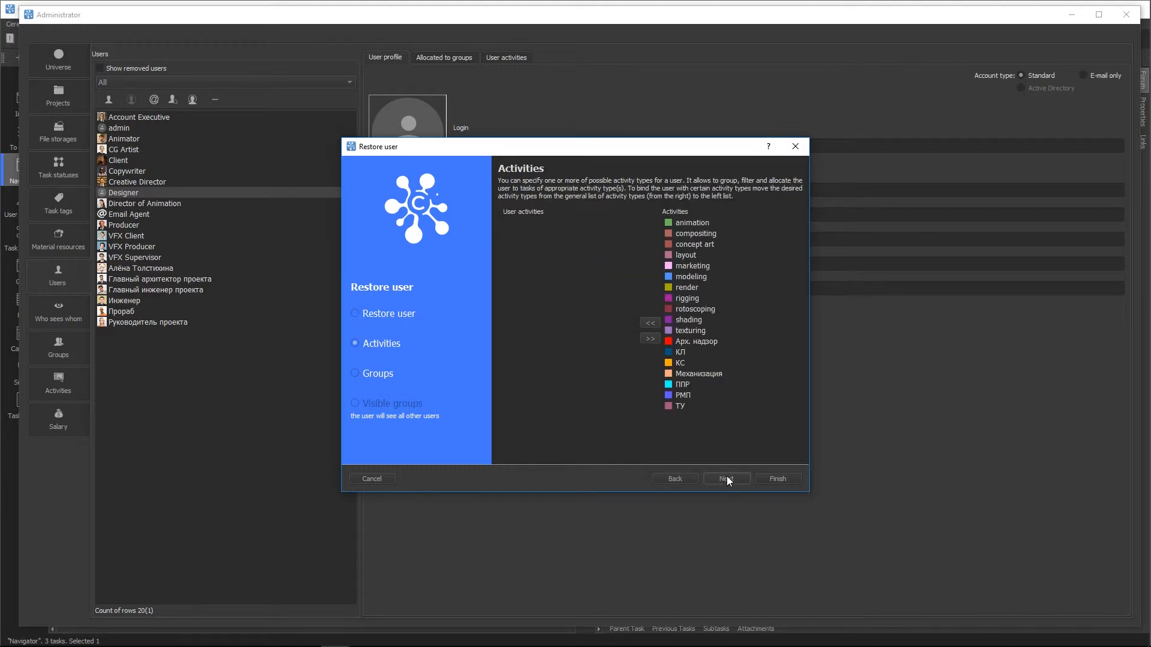
double_click(693, 221)
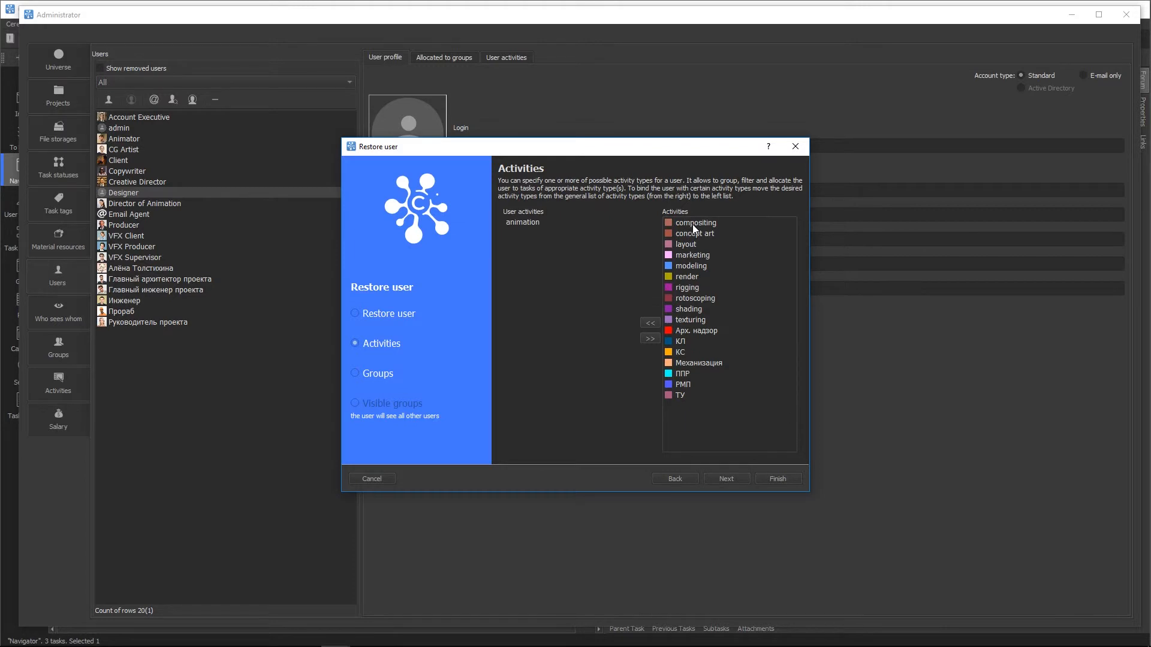
double_click(693, 223)
double_click(689, 256)
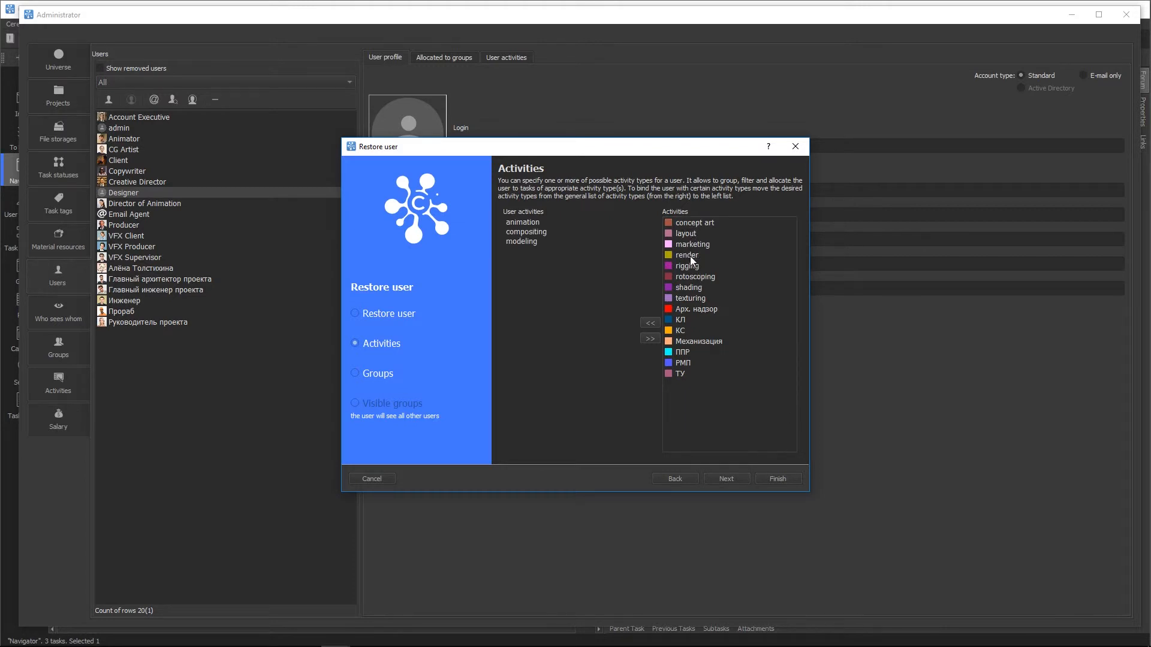
Step: Allocate the restored user to Freelancers, finish without restoring another, and start a user invitation
left_click(732, 480)
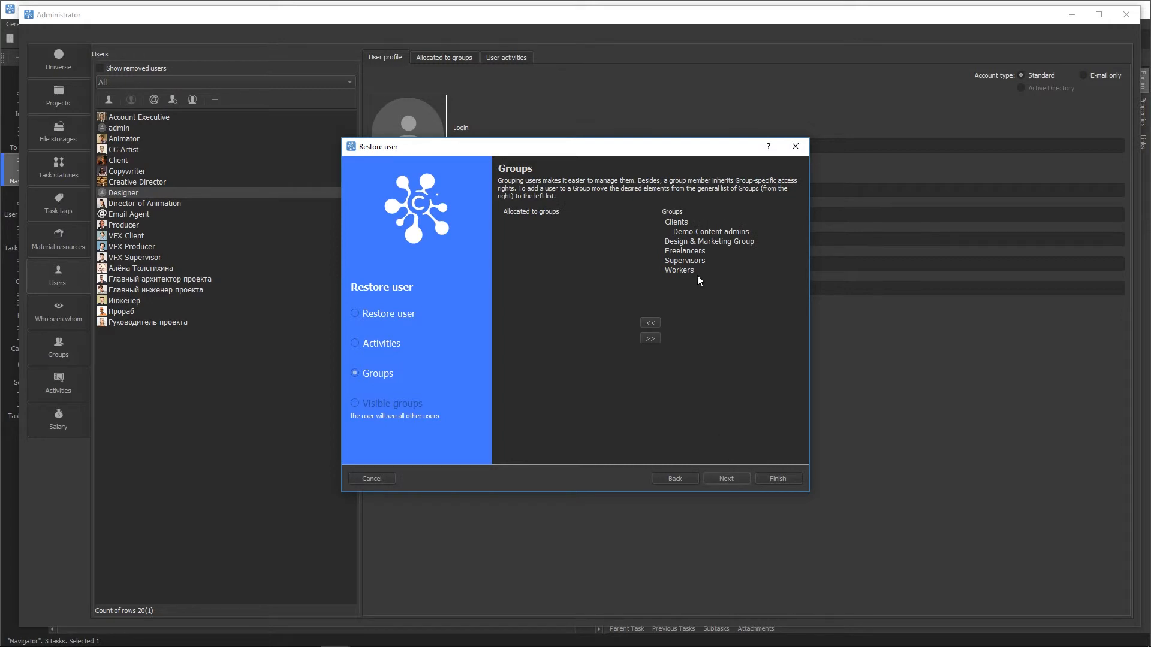
double_click(683, 251)
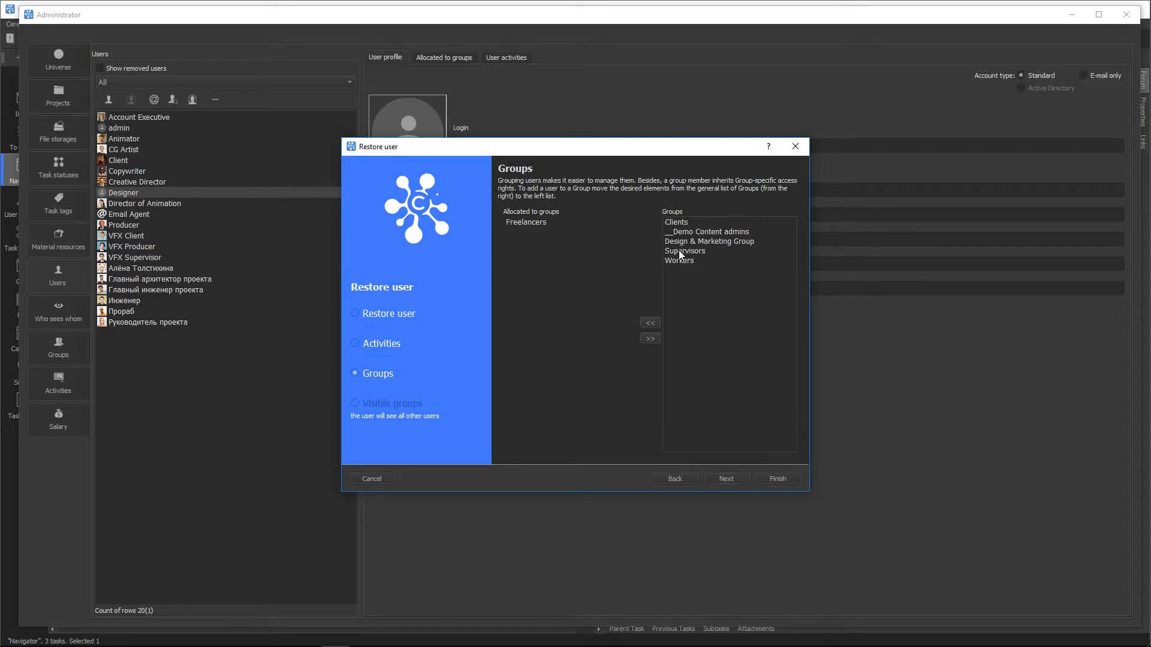
left_click(768, 477)
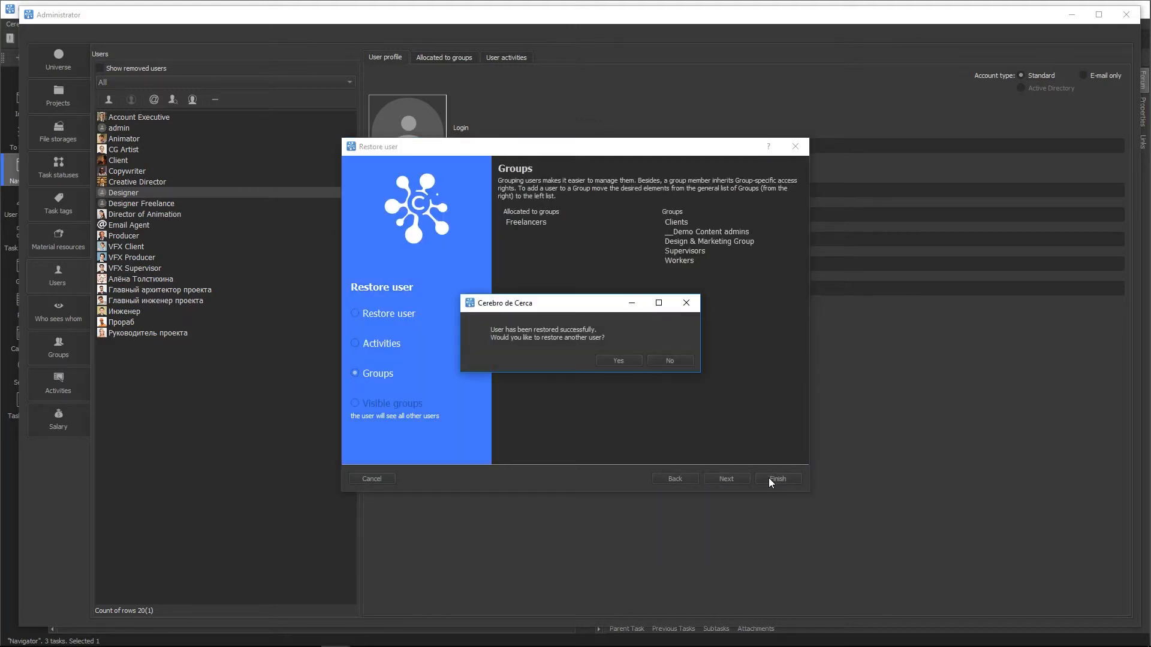
left_click(662, 361)
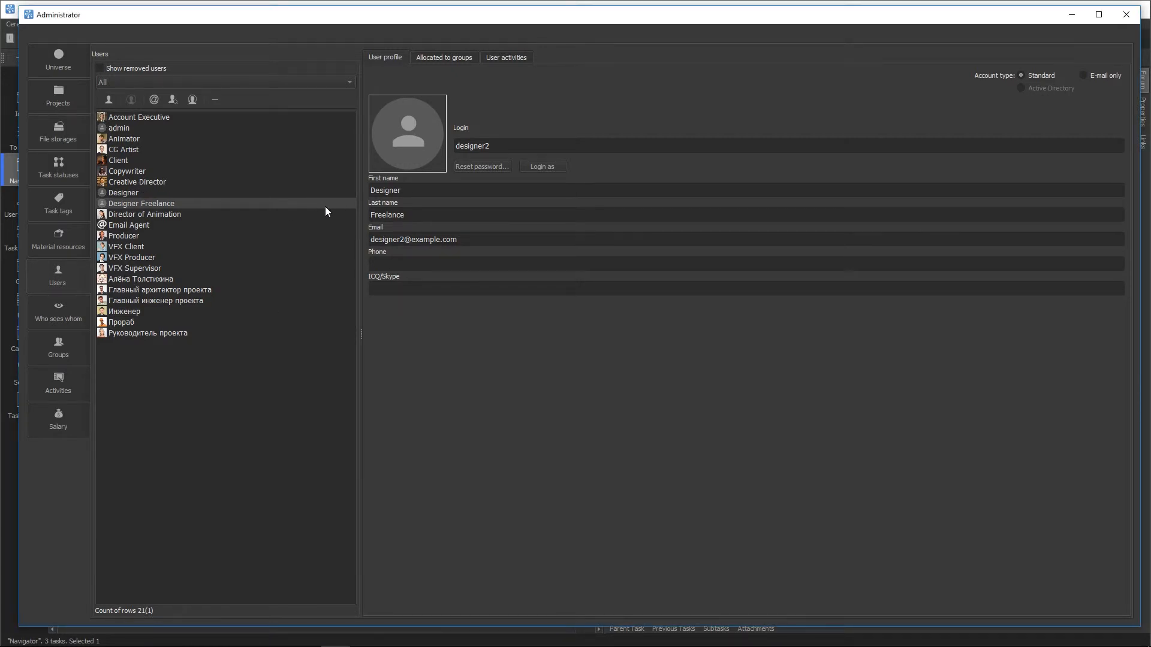
left_click(175, 102)
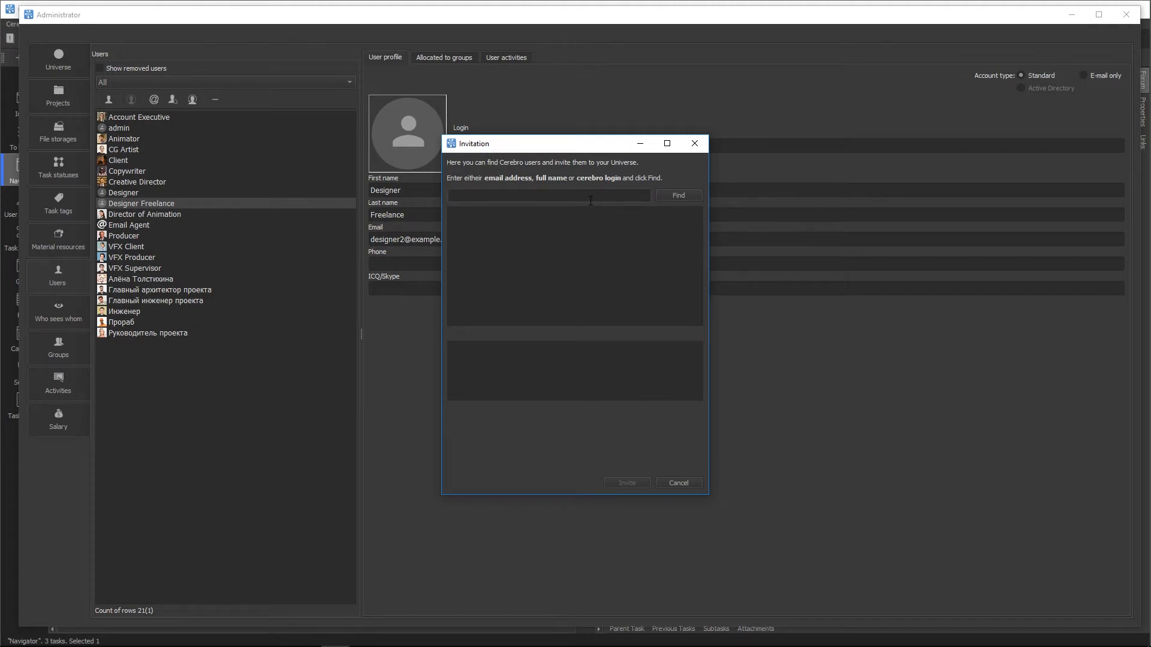
Step: Find the 3D designer by e-mail and send them an invitation, declining to invite anyone else
type("design3d@example.com")
left_click(666, 197)
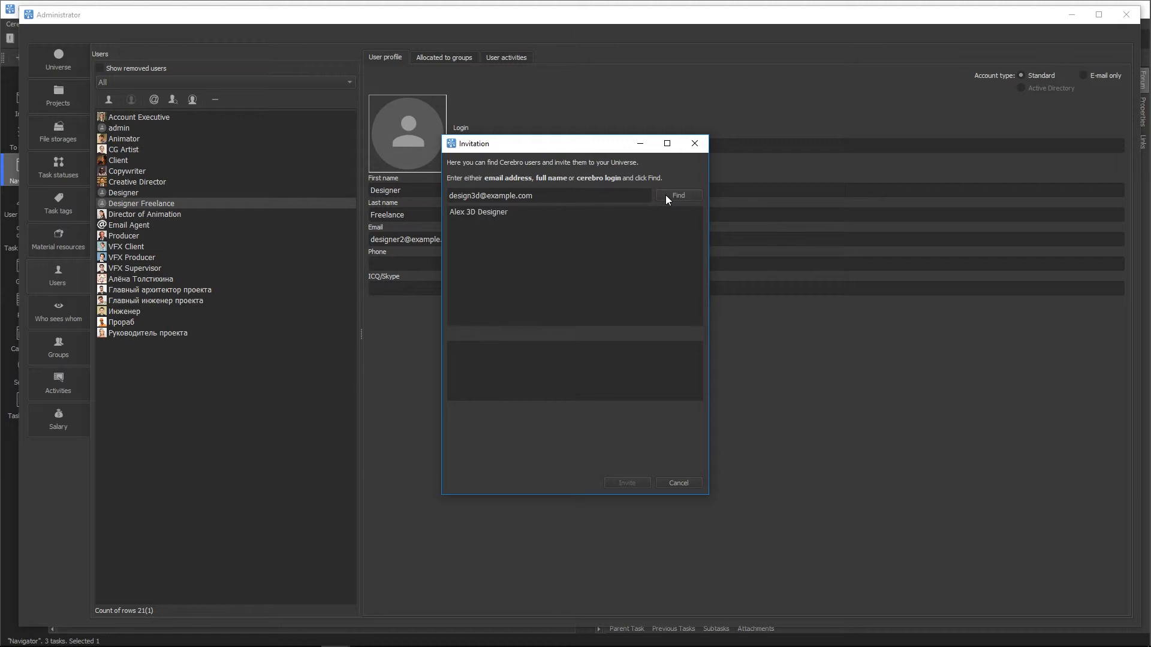
left_click(497, 211)
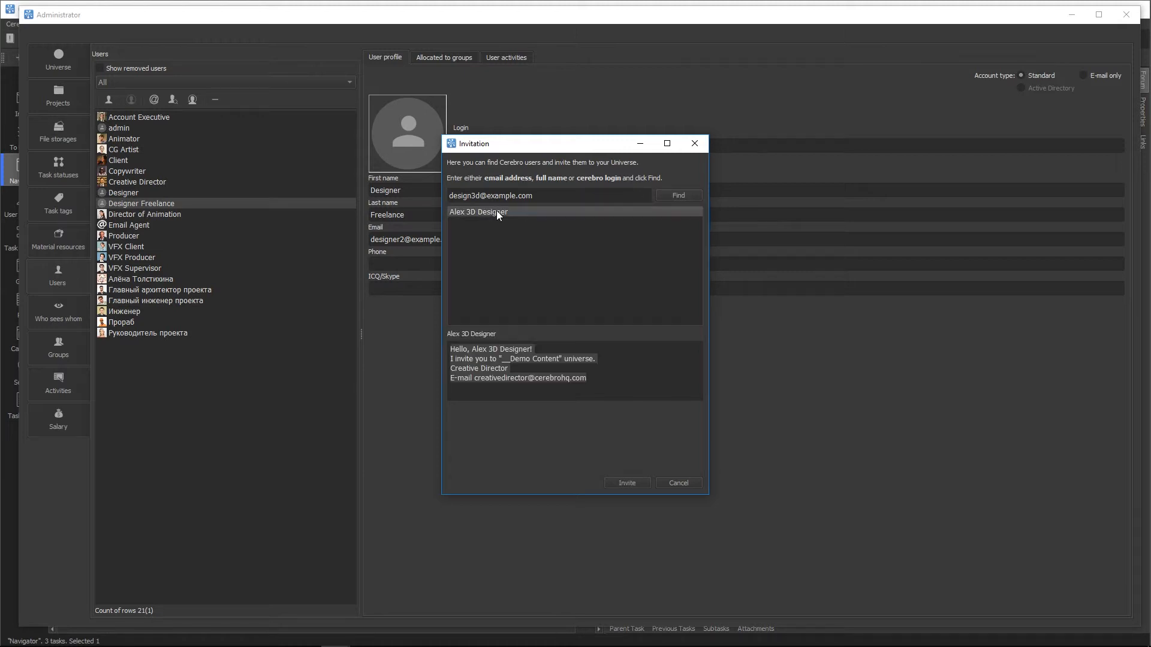
left_click(520, 368)
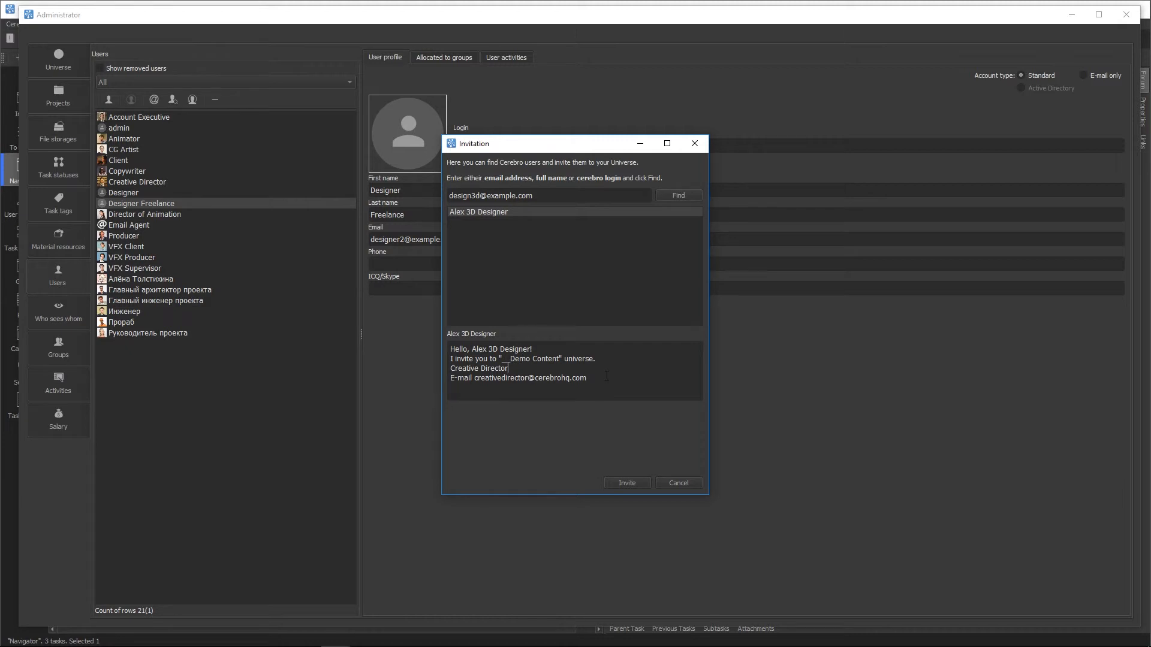
left_click(627, 483)
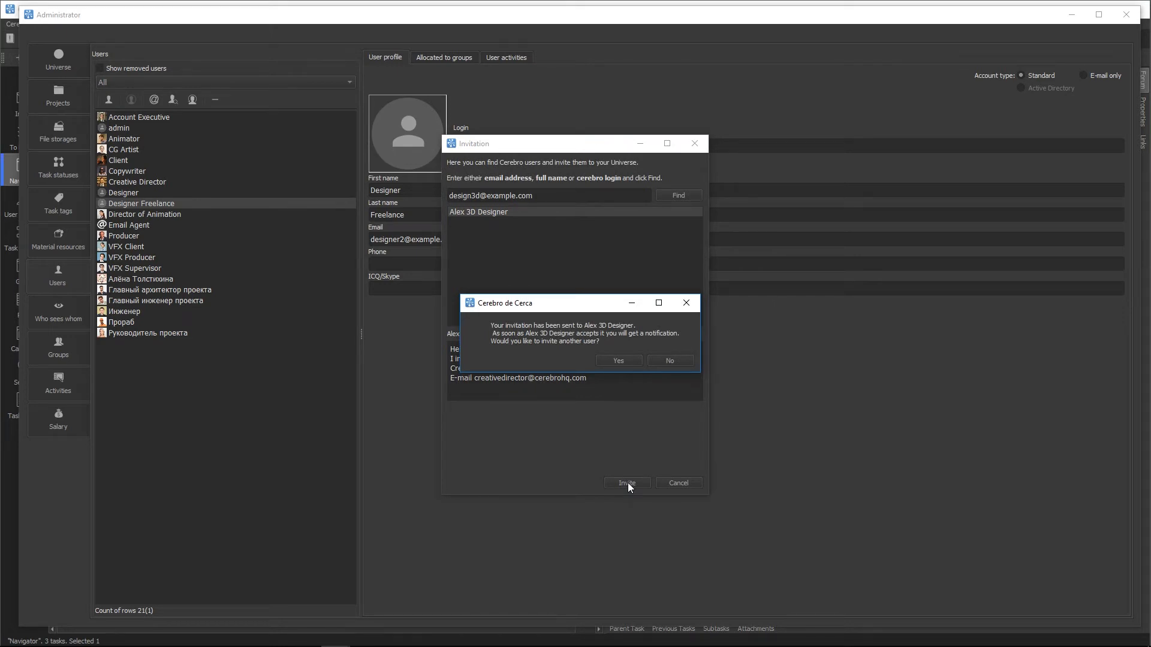
left_click(664, 362)
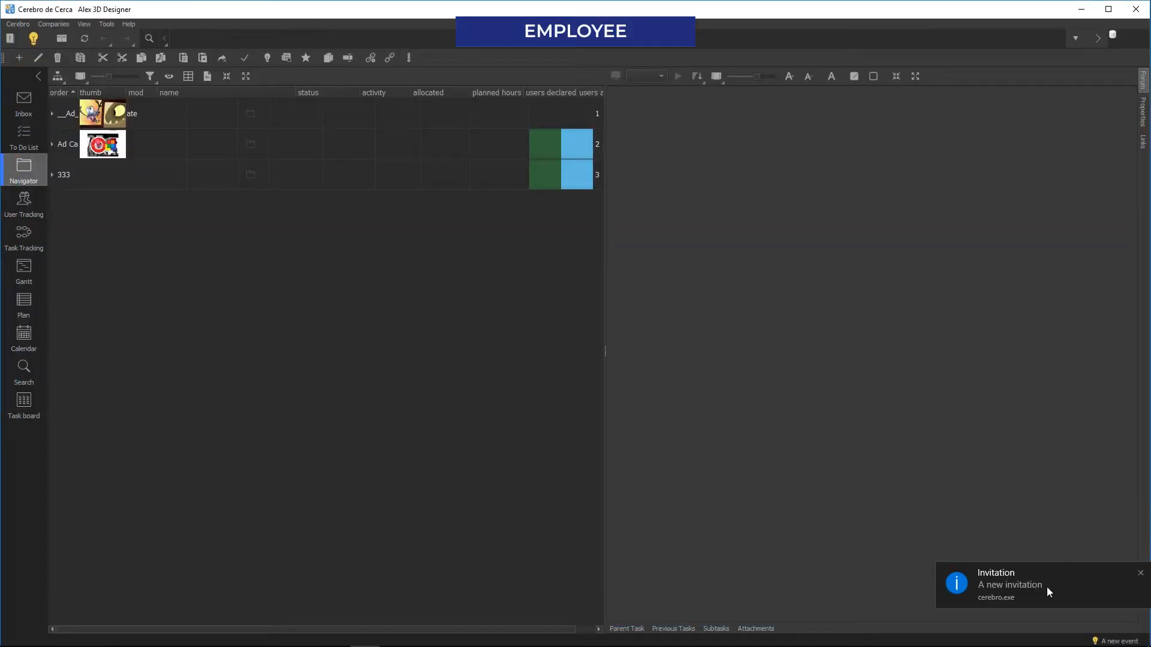
Step: As the 3D designer, open the invitation notification and accept joining __Demo Content
left_click(1015, 588)
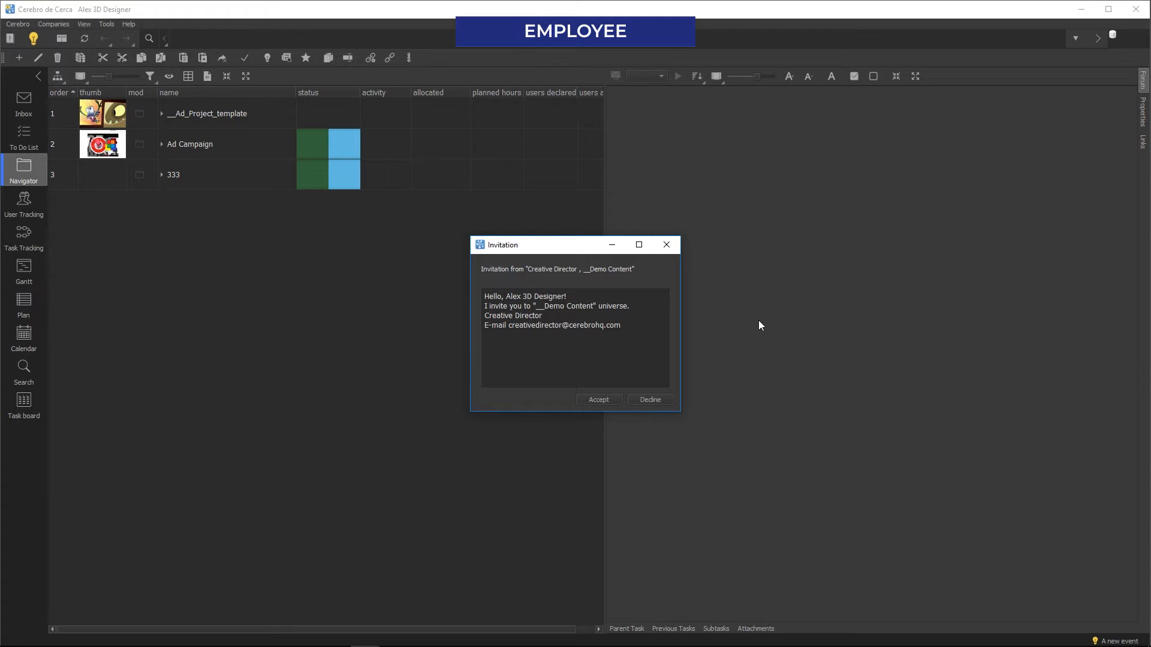
left_click(598, 400)
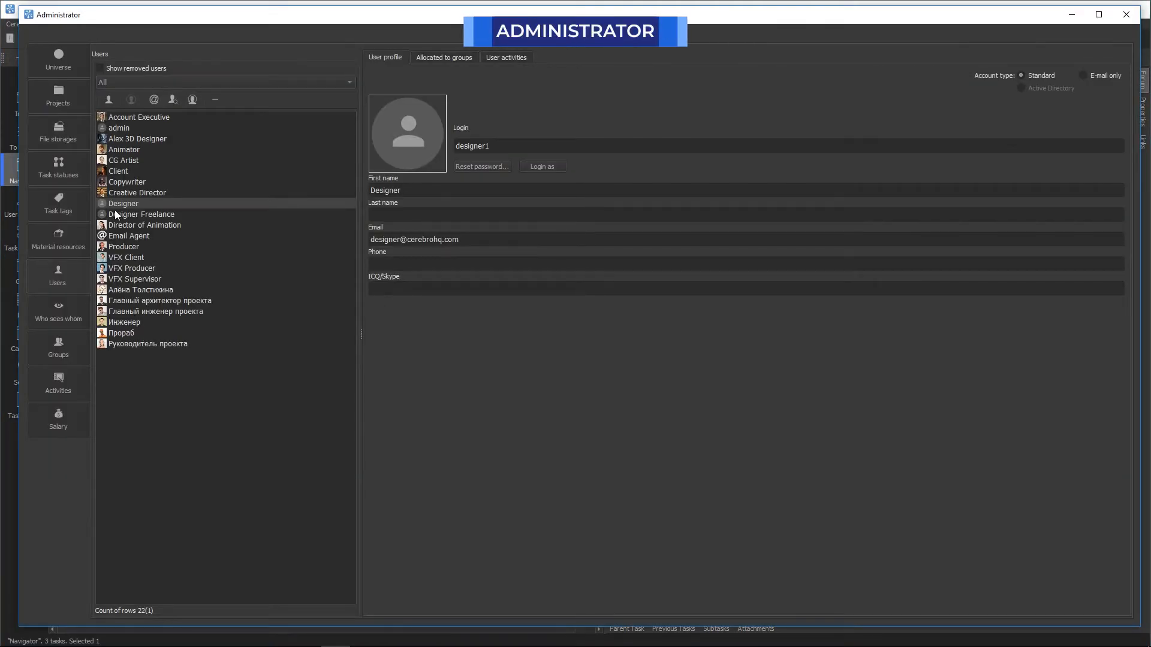
Step: Allocate the new 3D designer user to the Workers group
left_click(153, 139)
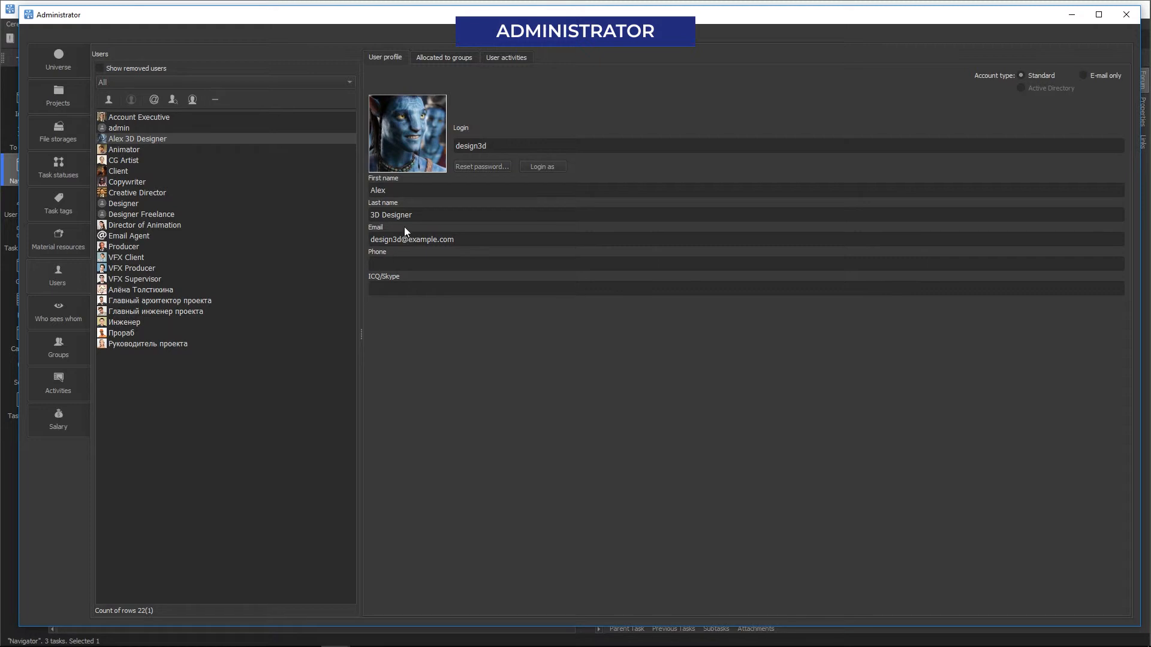
left_click(459, 57)
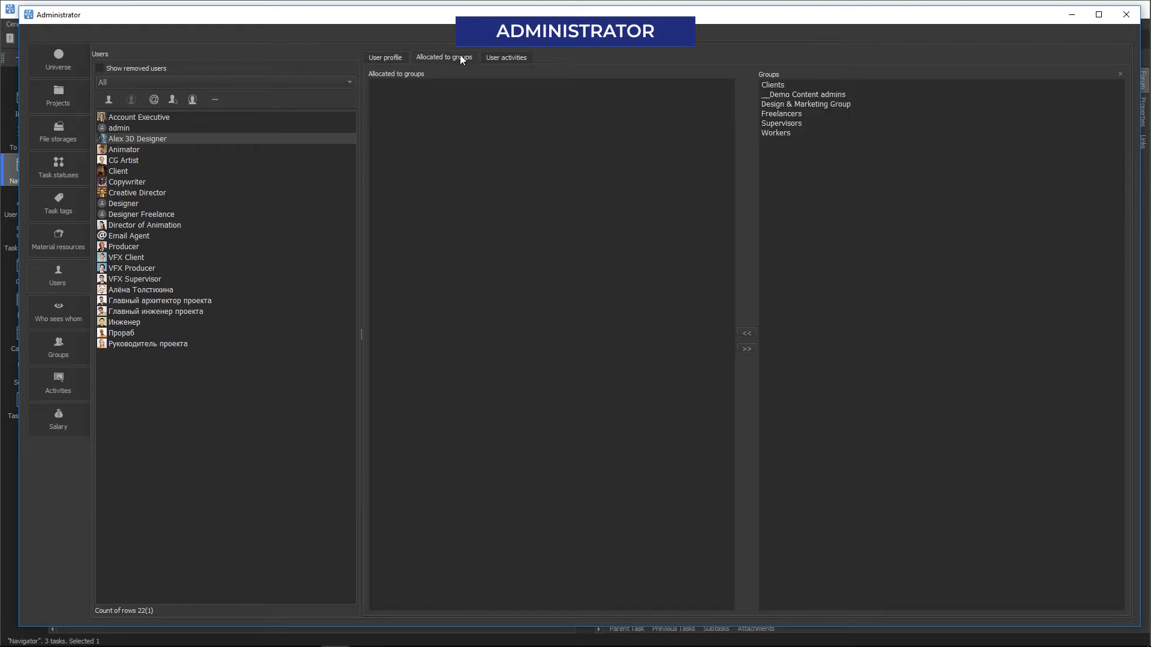
double_click(783, 134)
Step: Give the 3D designer the animation, compositing and modeling activities, then show the Groups page
left_click(507, 58)
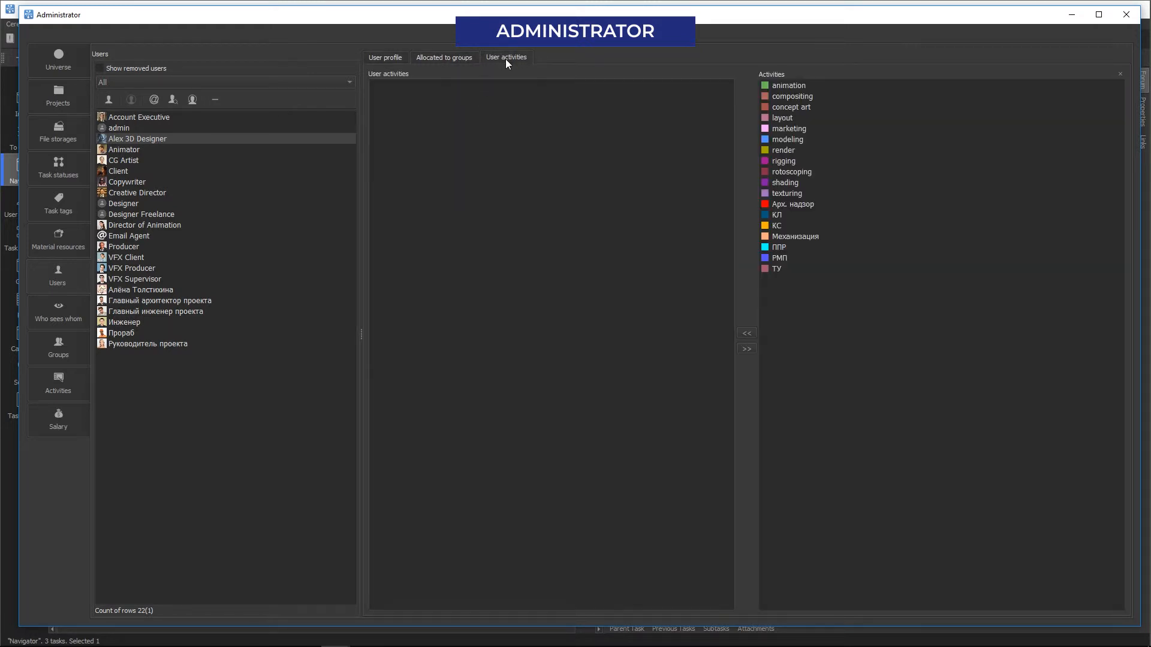
double_click(804, 86)
double_click(794, 87)
double_click(786, 118)
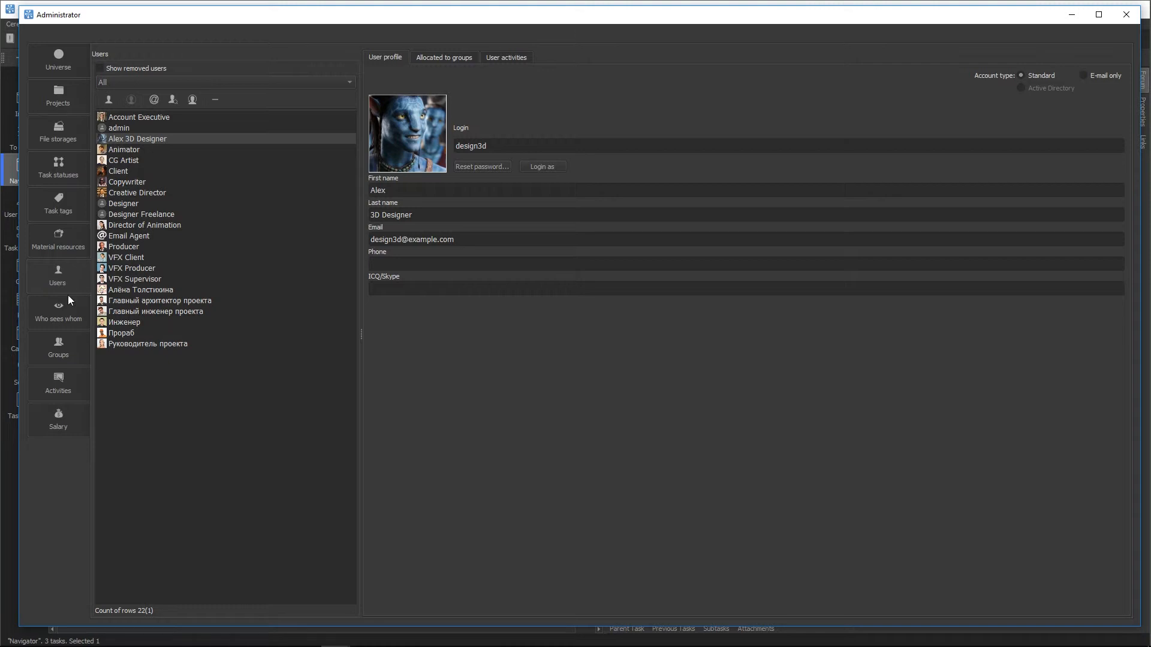
left_click(56, 351)
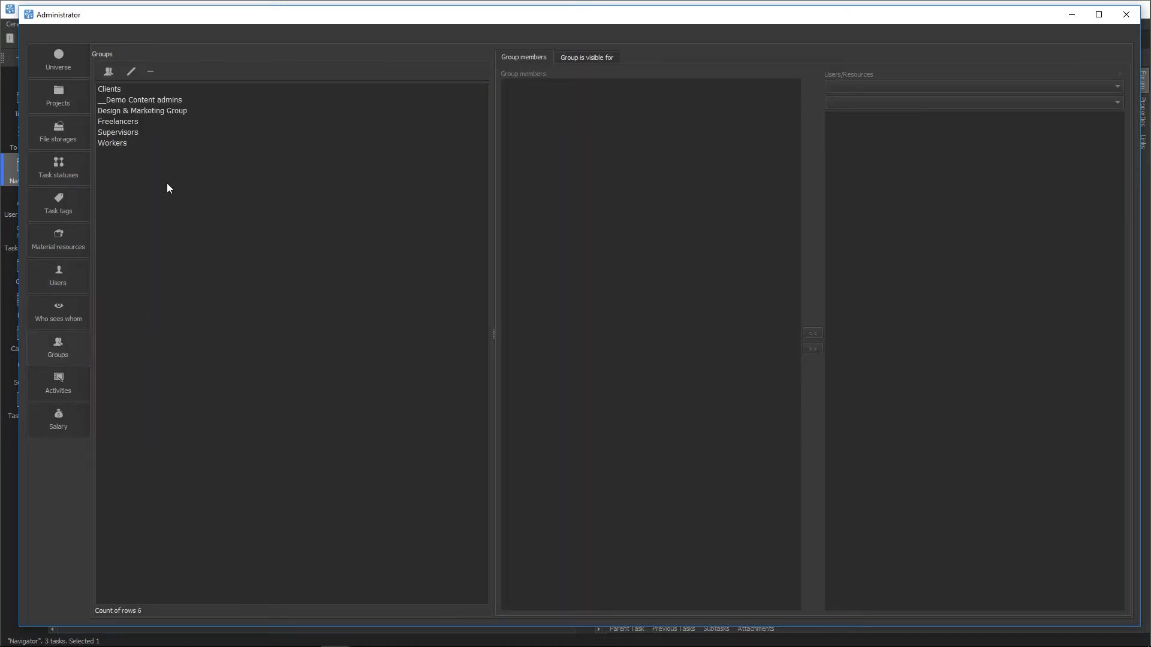
Step: Review the members of the Workers, Supervisors and Freelancers groups
left_click(105, 145)
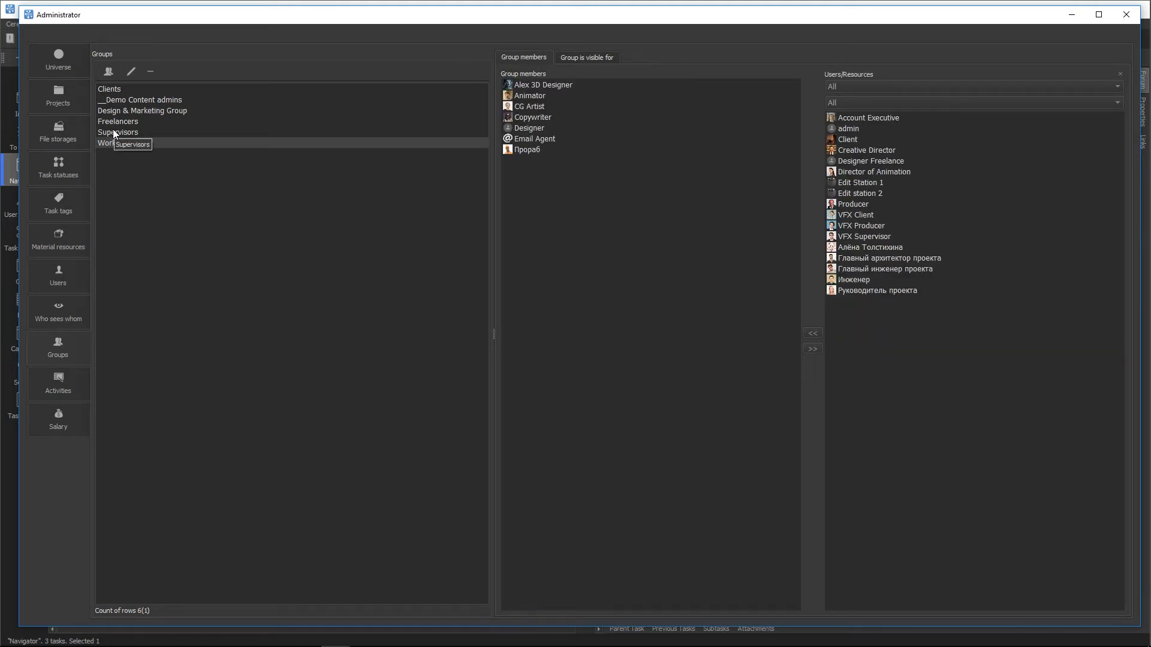
left_click(113, 132)
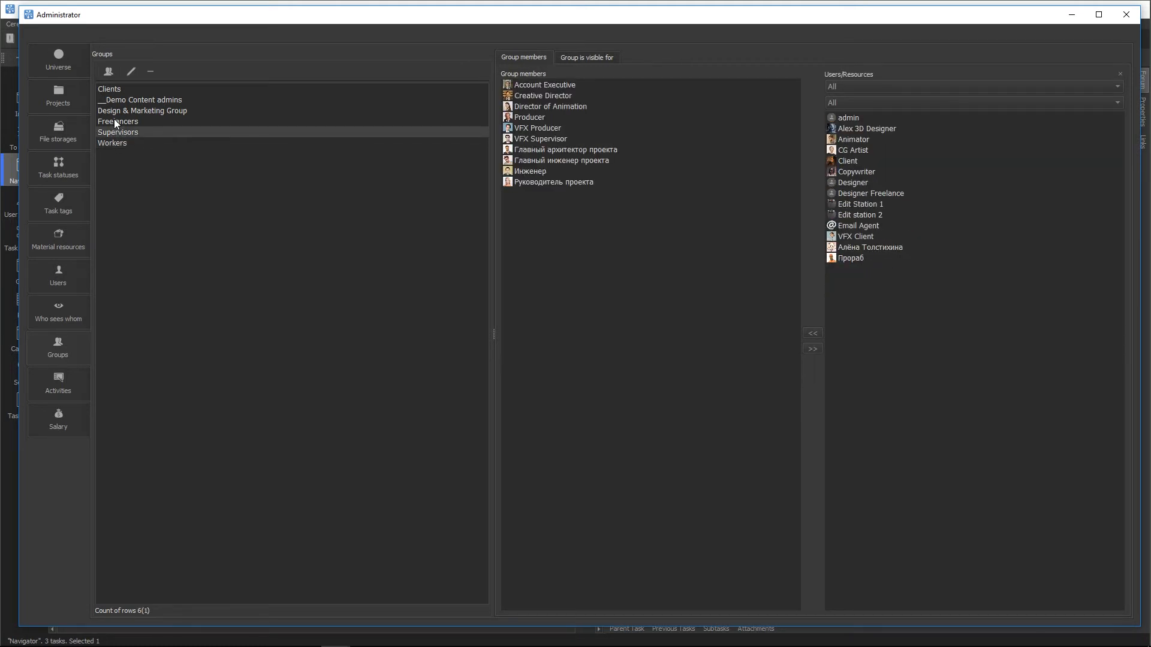
left_click(113, 119)
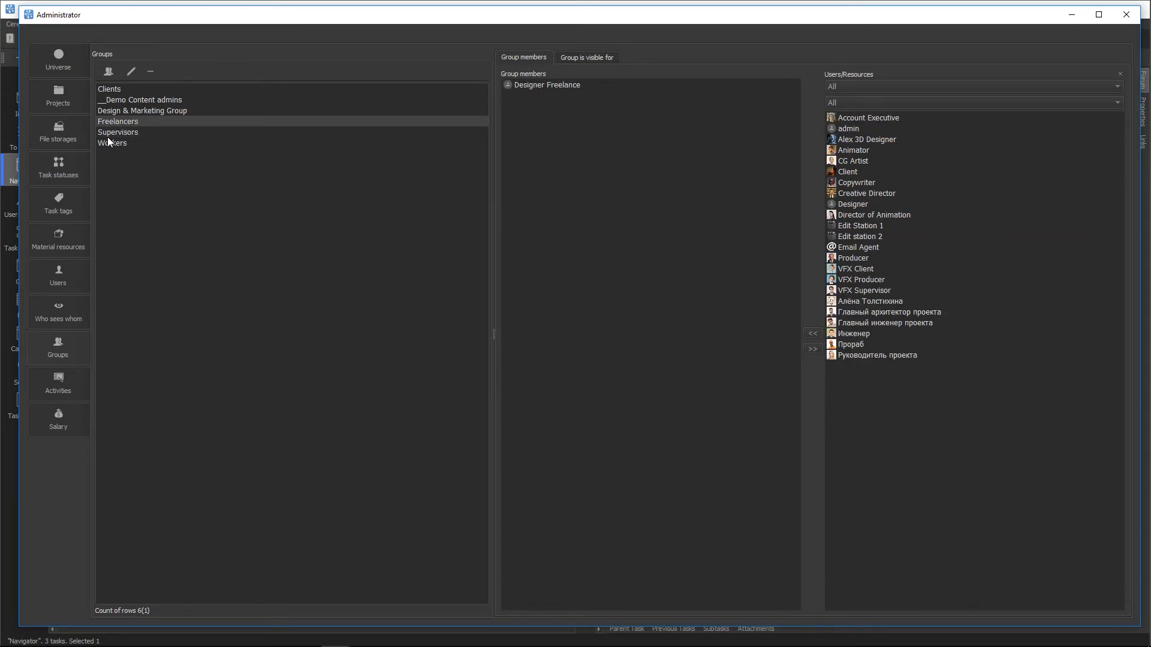
left_click(108, 146)
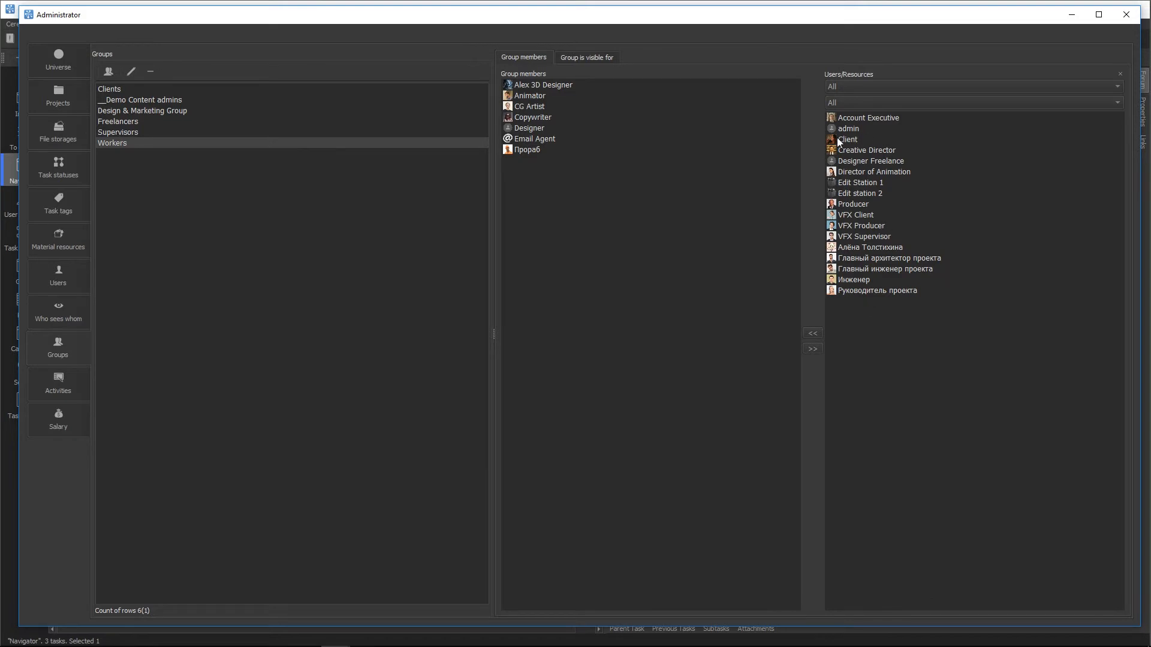
Step: Check who the Workers group is visible to, then display the universe's global access rights
left_click(579, 58)
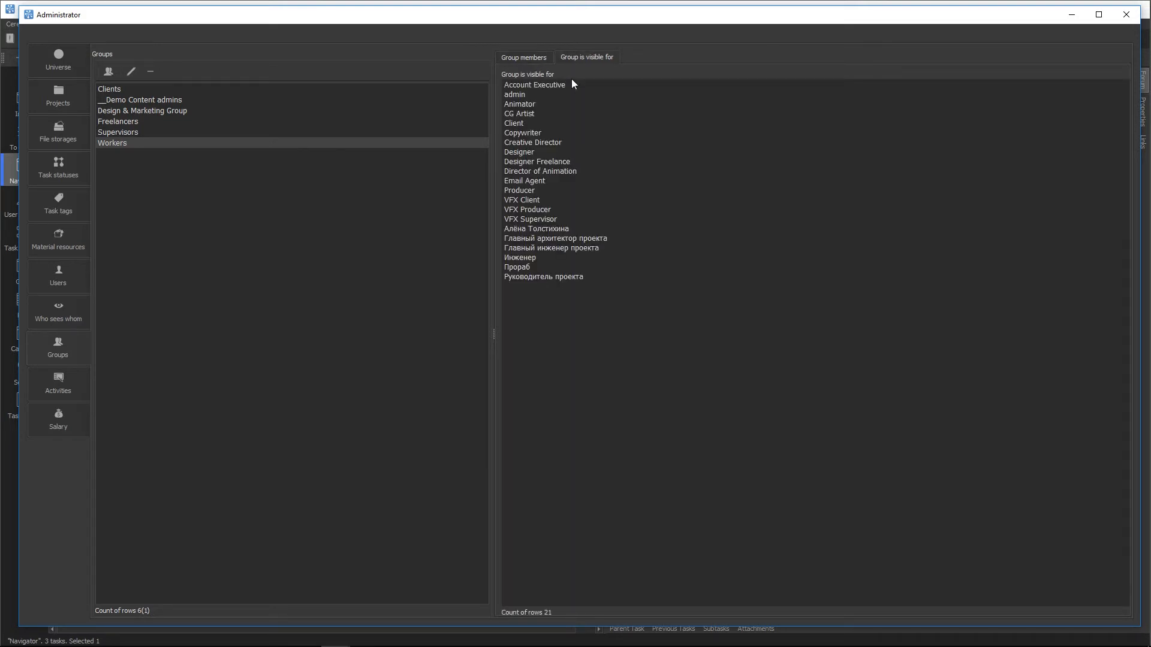
left_click(530, 58)
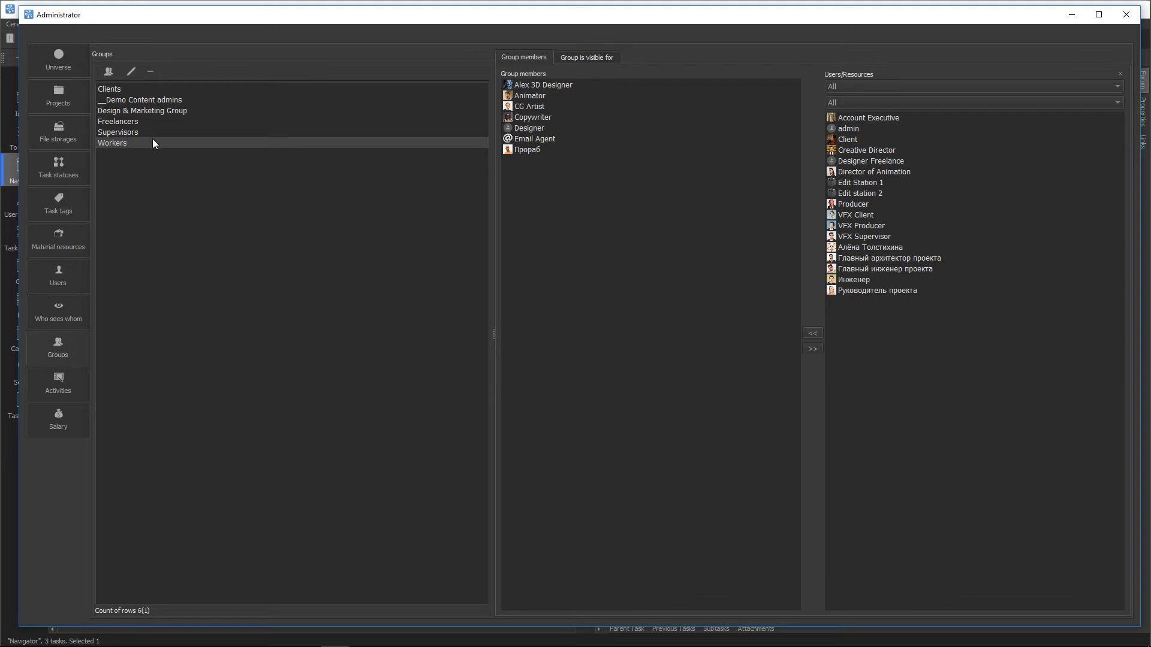
left_click(53, 63)
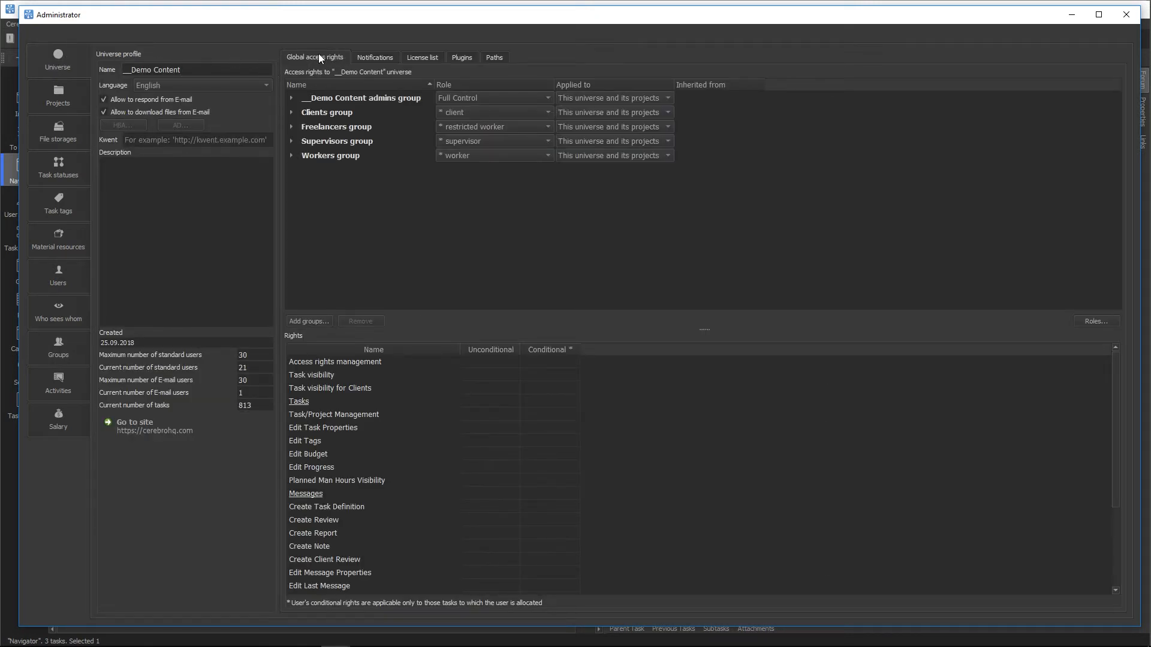
left_click(324, 98)
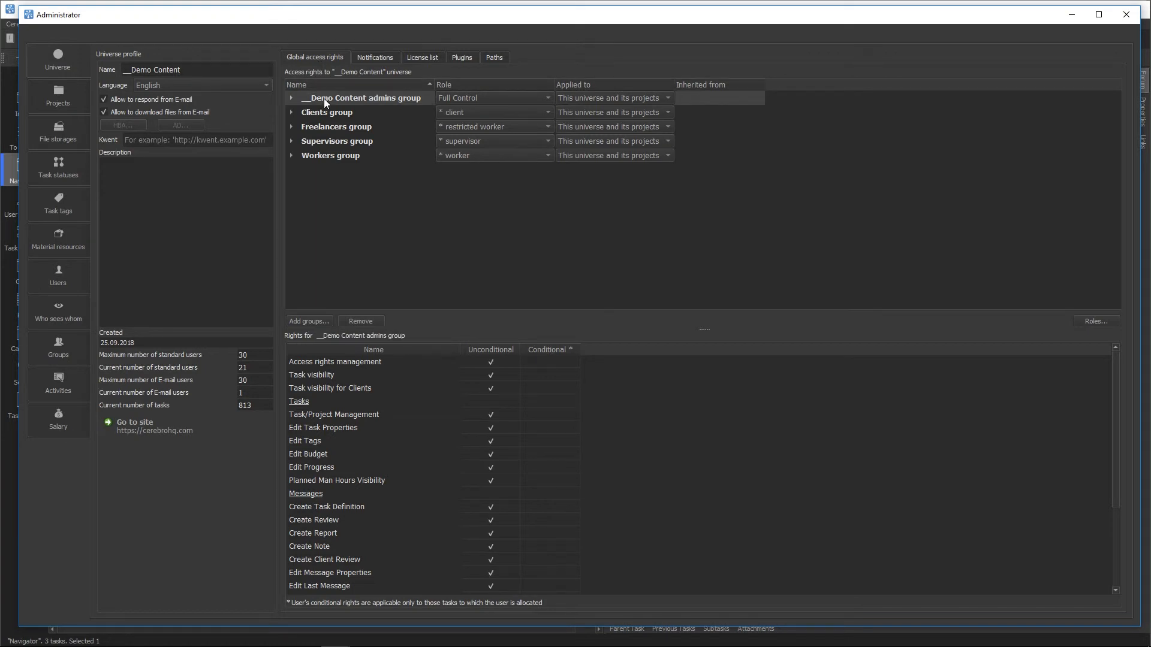
left_click(292, 98)
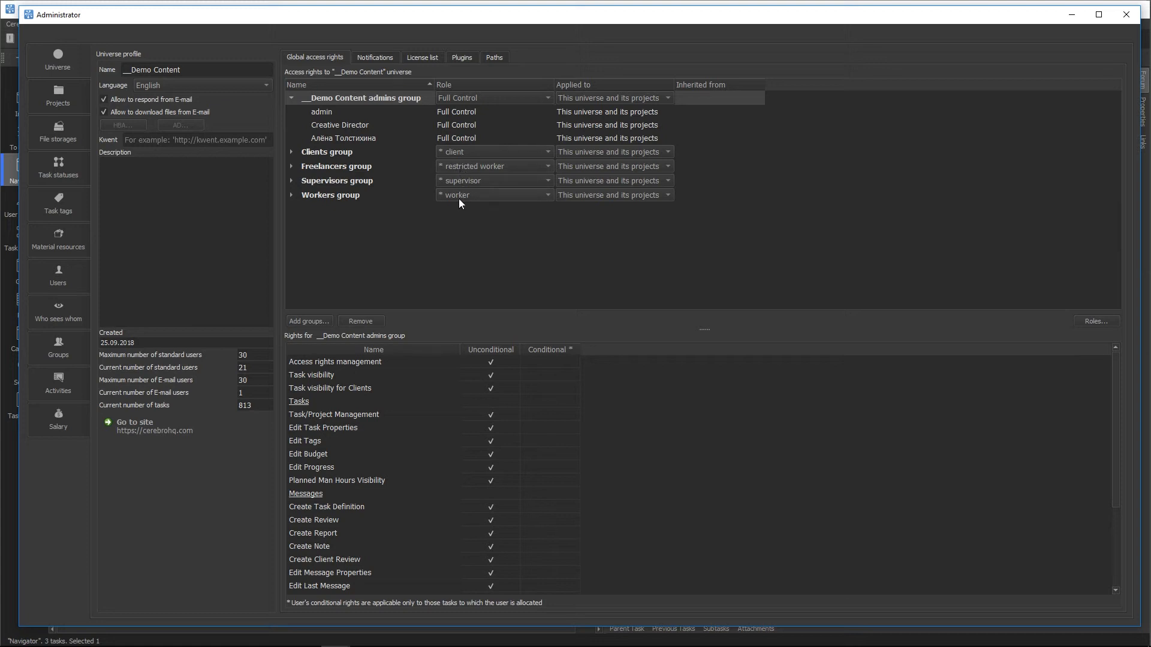
left_click(291, 98)
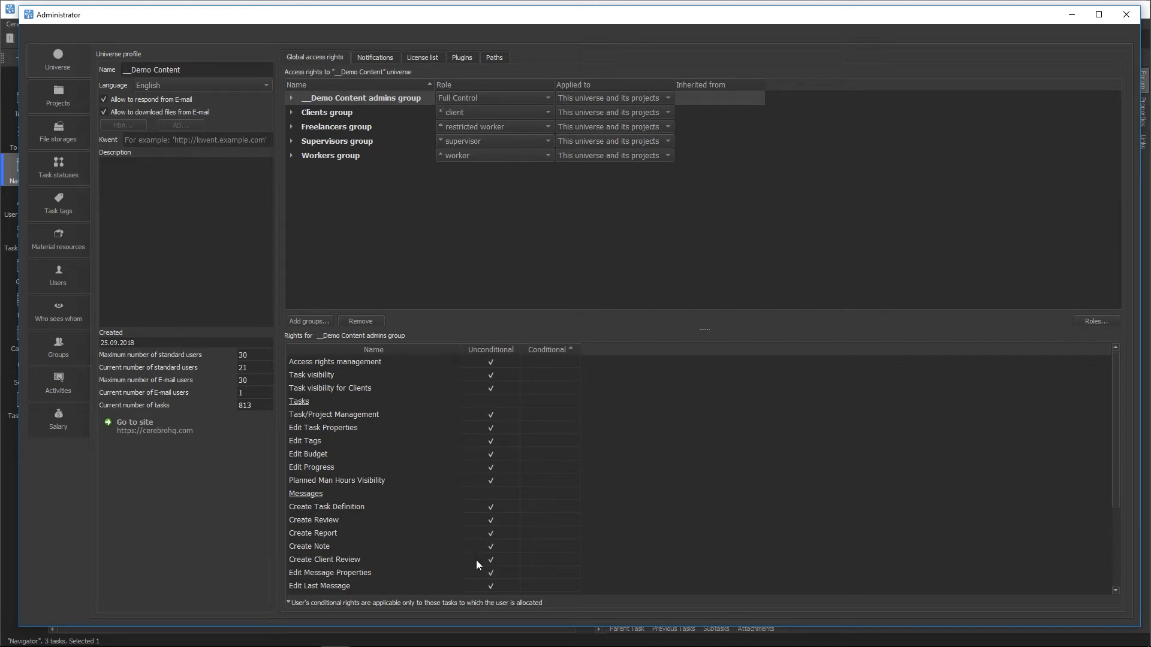
scroll(476, 560, "down", 3)
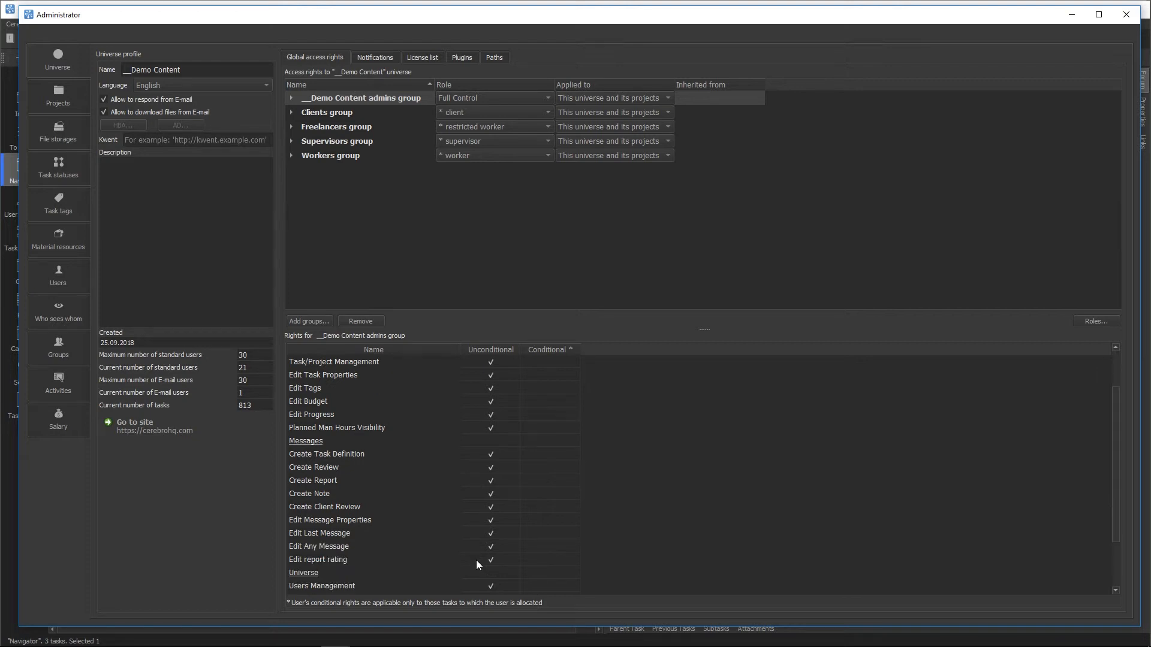
scroll(476, 560, "down", 2)
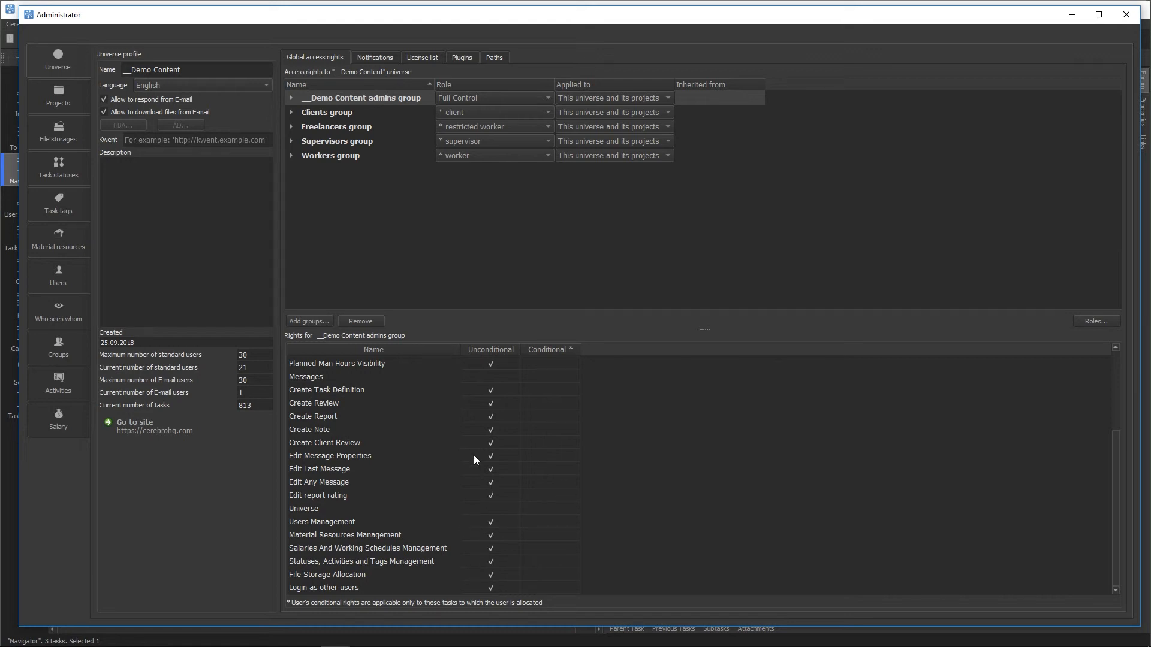
scroll(473, 455, "up", 3)
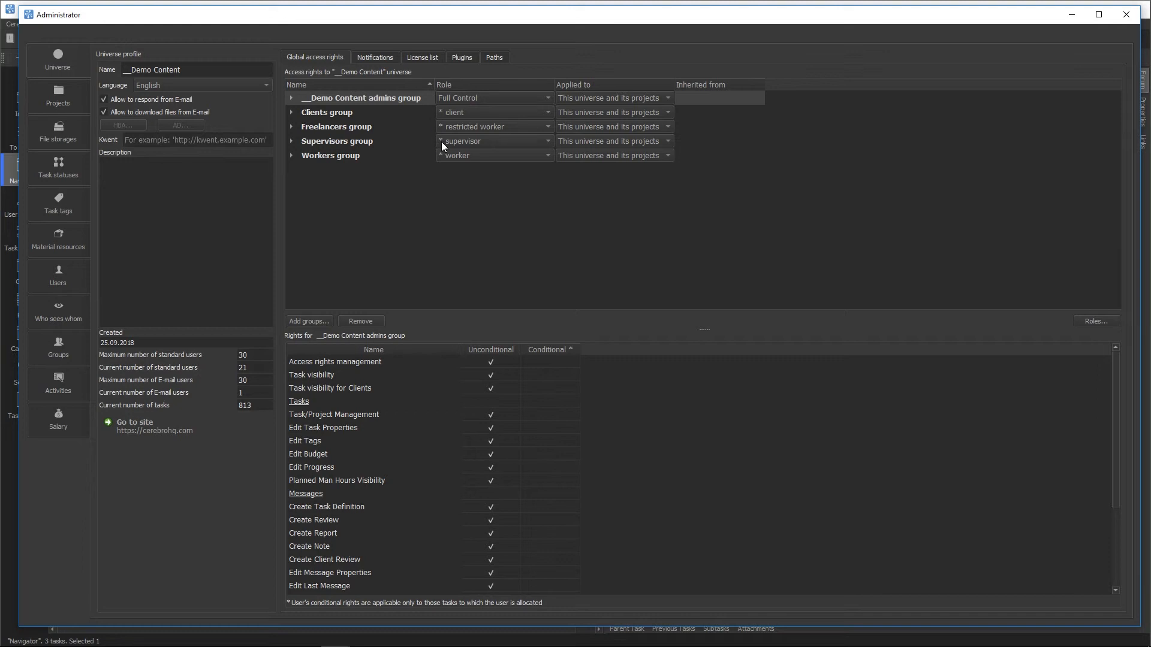
Step: Review the Supervisors group's global access rights
left_click(358, 141)
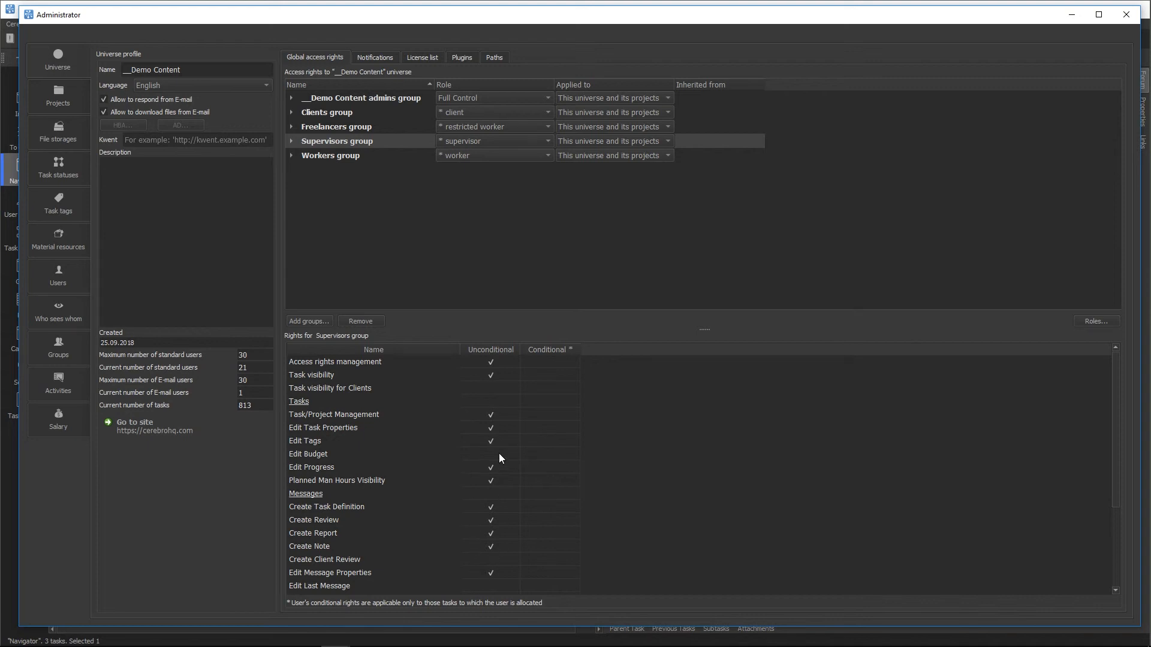
scroll(492, 451, "down", 3)
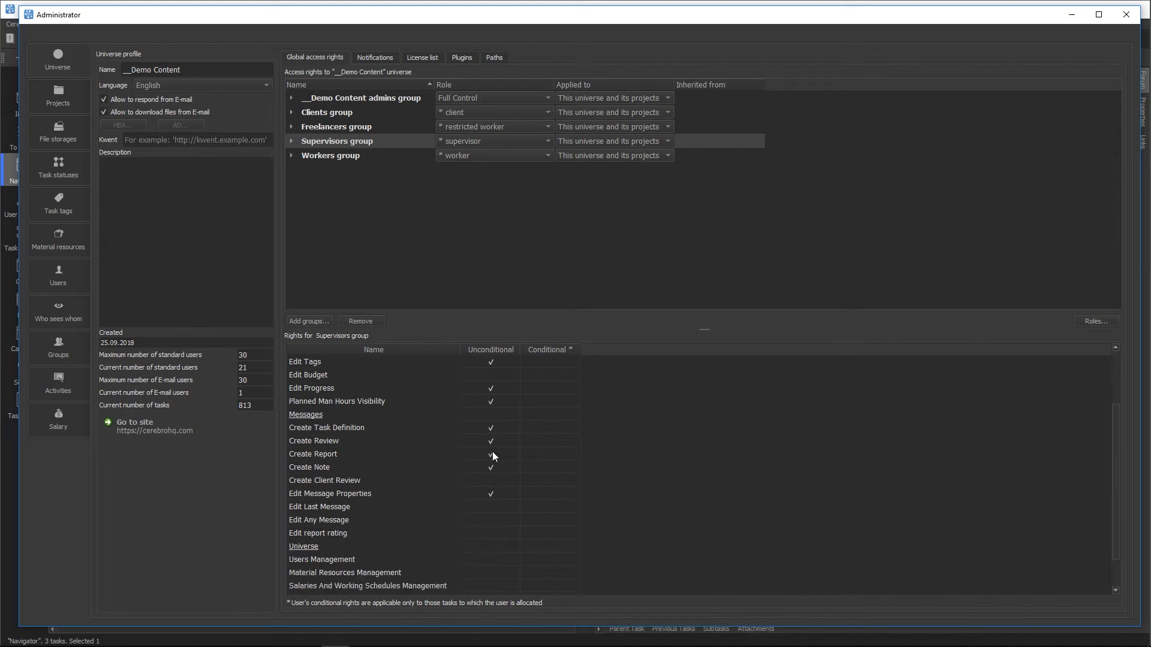
scroll(493, 456, "down", 1)
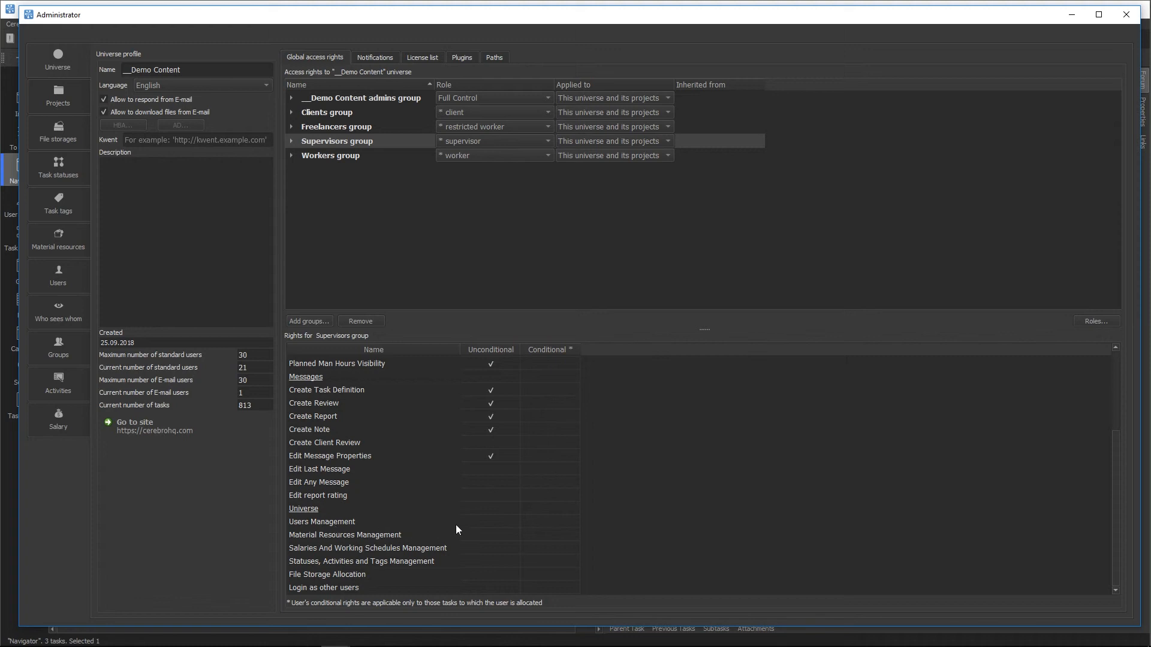
scroll(477, 519, "up", 2)
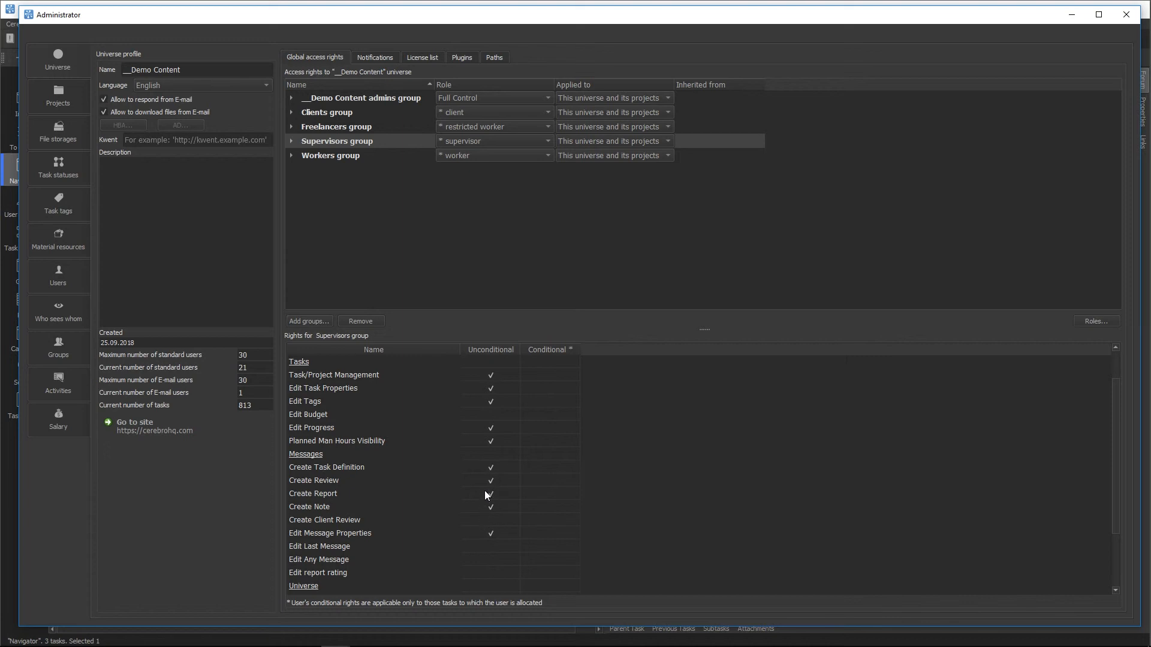
scroll(486, 478, "up", 1)
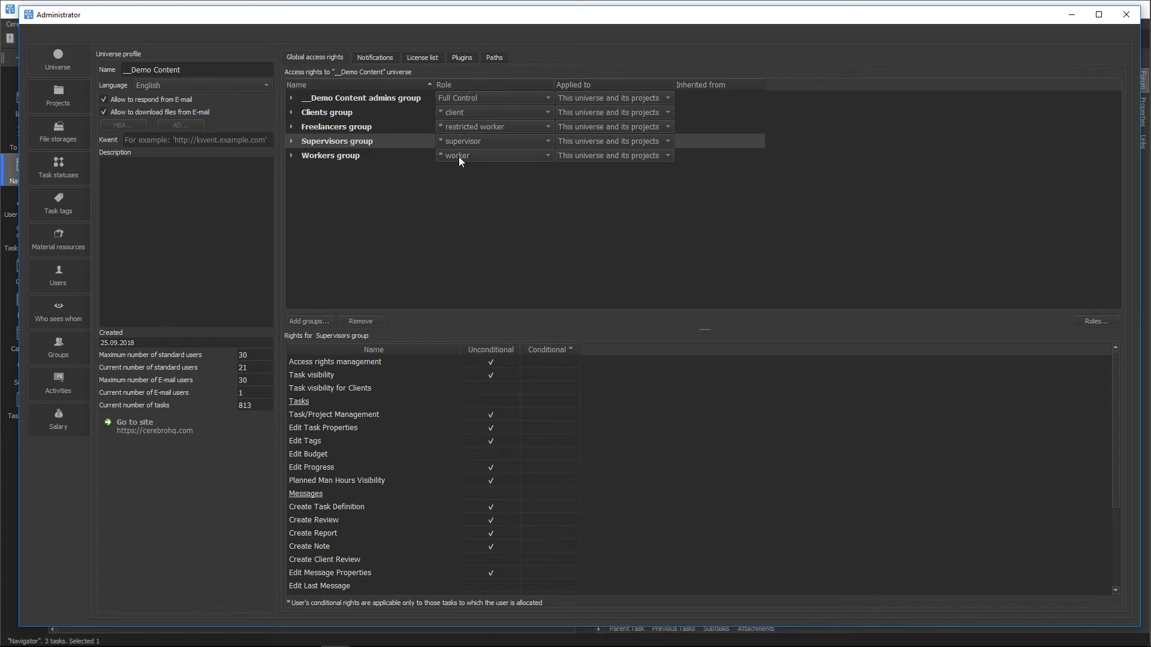
Step: Review the Workers group's global rights: task visibility, reports, notes, tags, progress and man-hours
left_click(344, 158)
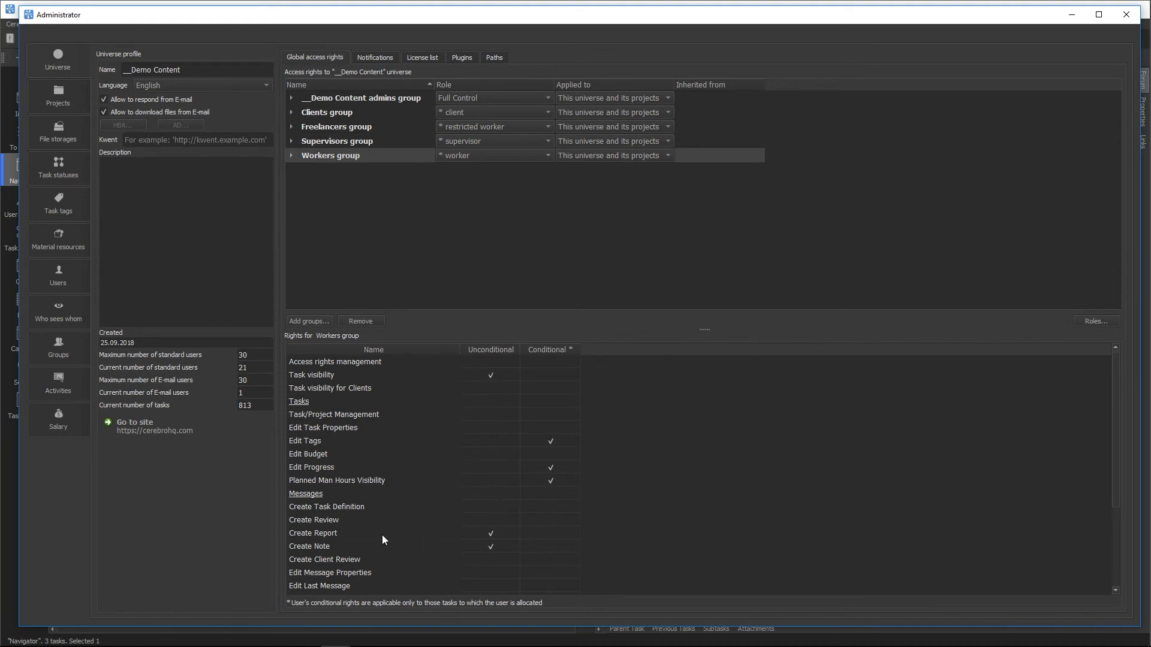
scroll(384, 546, "down", 3)
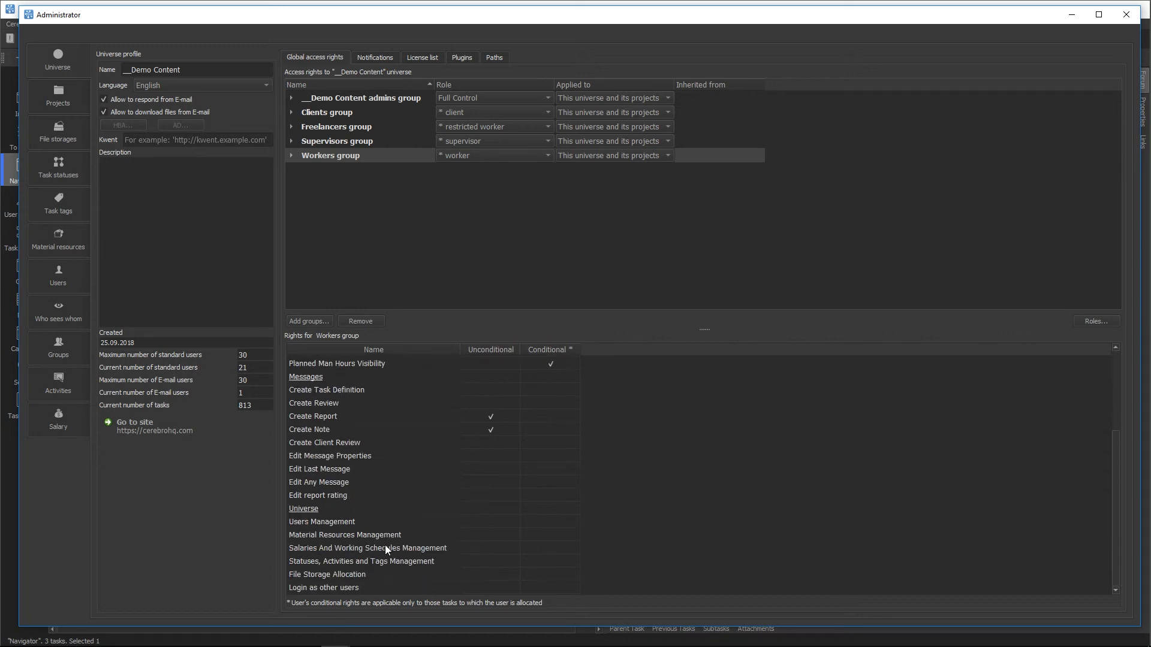
scroll(385, 547, "up", 3)
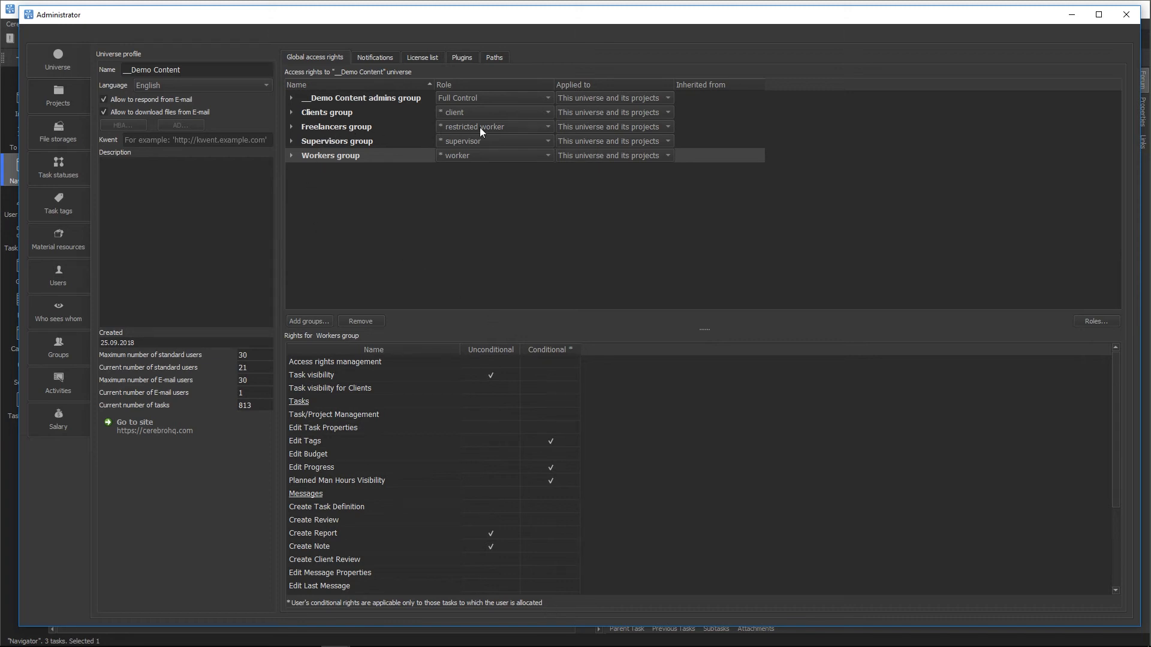
Step: Look through the Freelancers group's global rights, then minimize the Administrator window
left_click(357, 128)
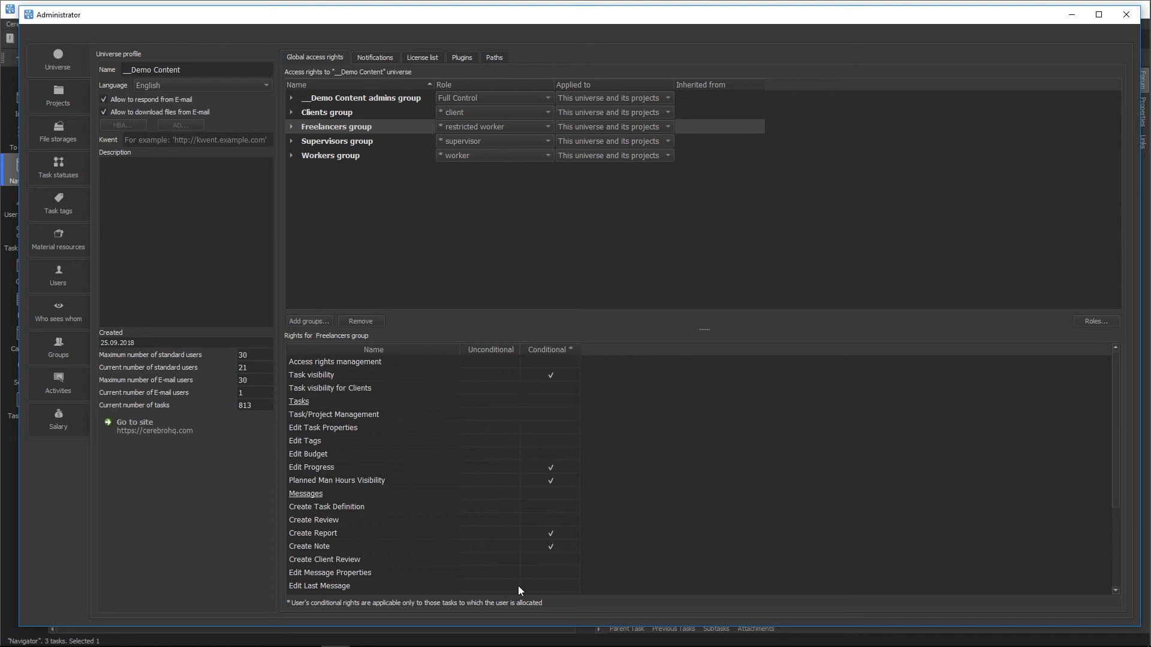
scroll(537, 365, "down", 3)
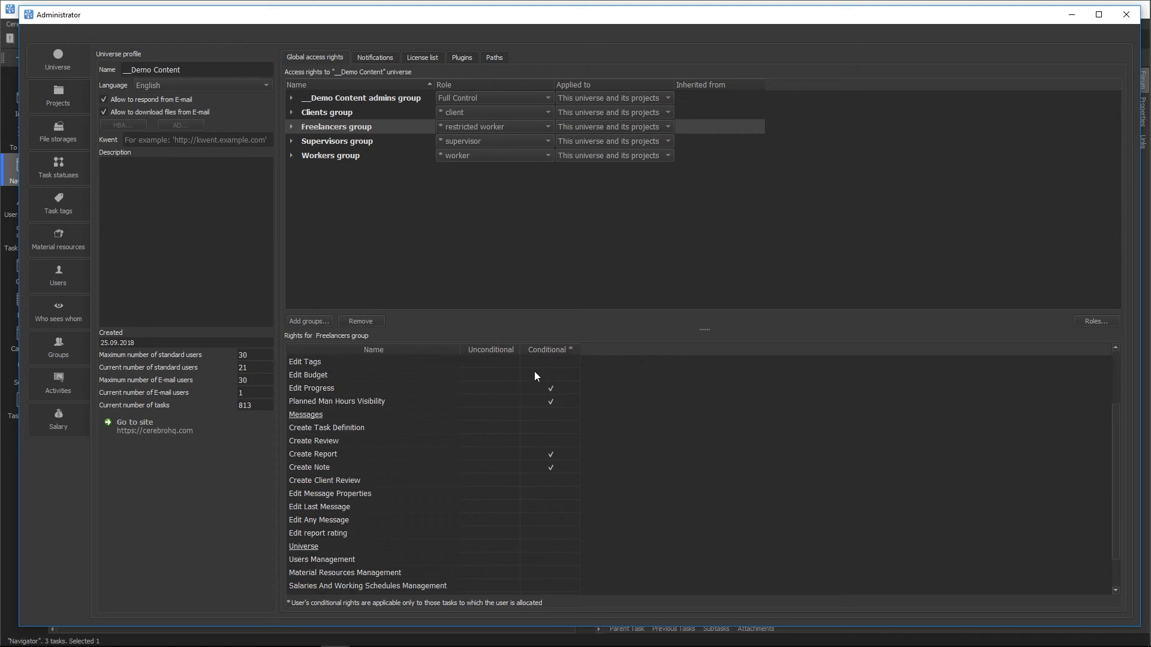
scroll(535, 375, "up", 3)
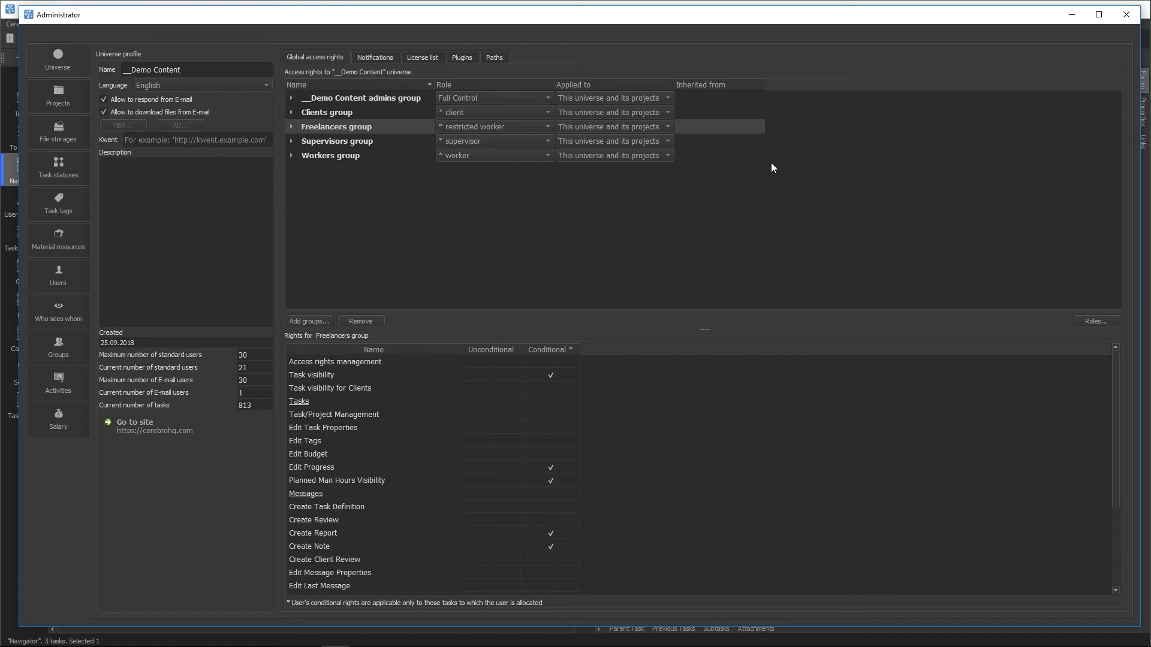
left_click(1072, 15)
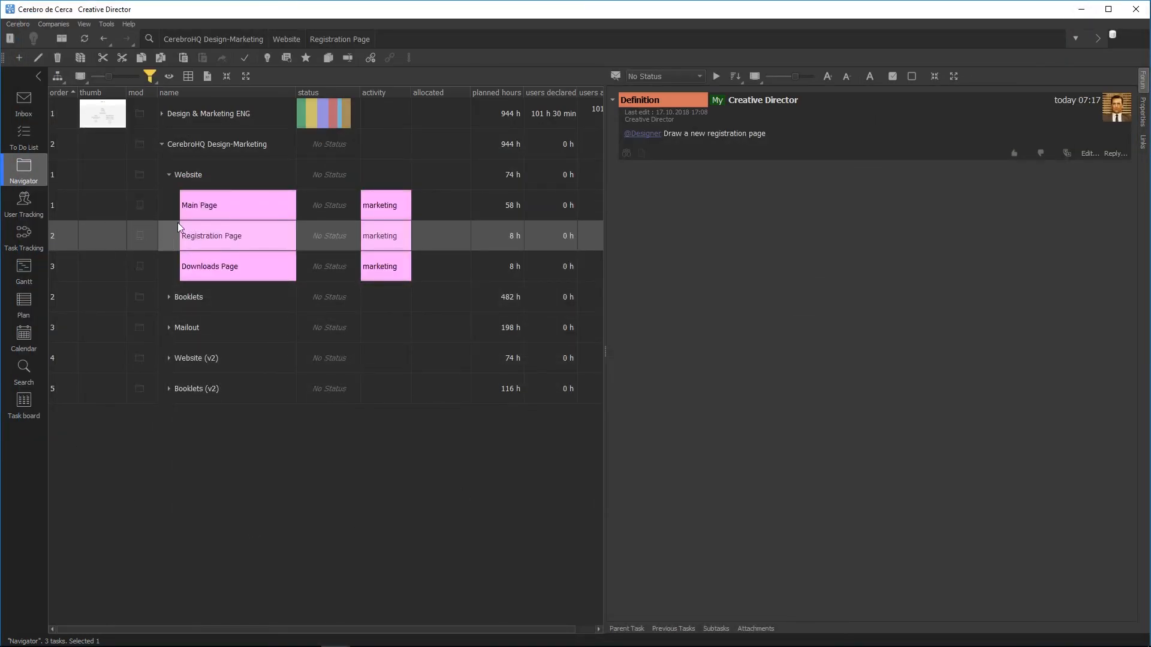
Step: Remove the Custom-role Workers group from CerebroHQ Design-Marketing's access rights, leaving five inherited groups
left_click(195, 143)
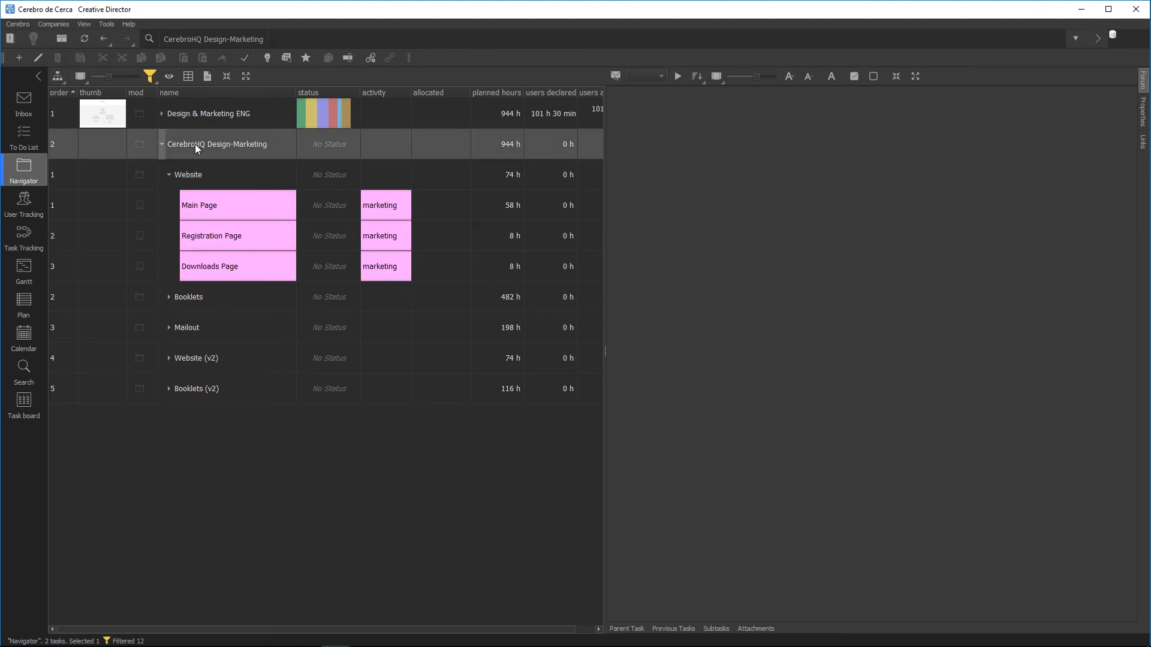
right_click(195, 144)
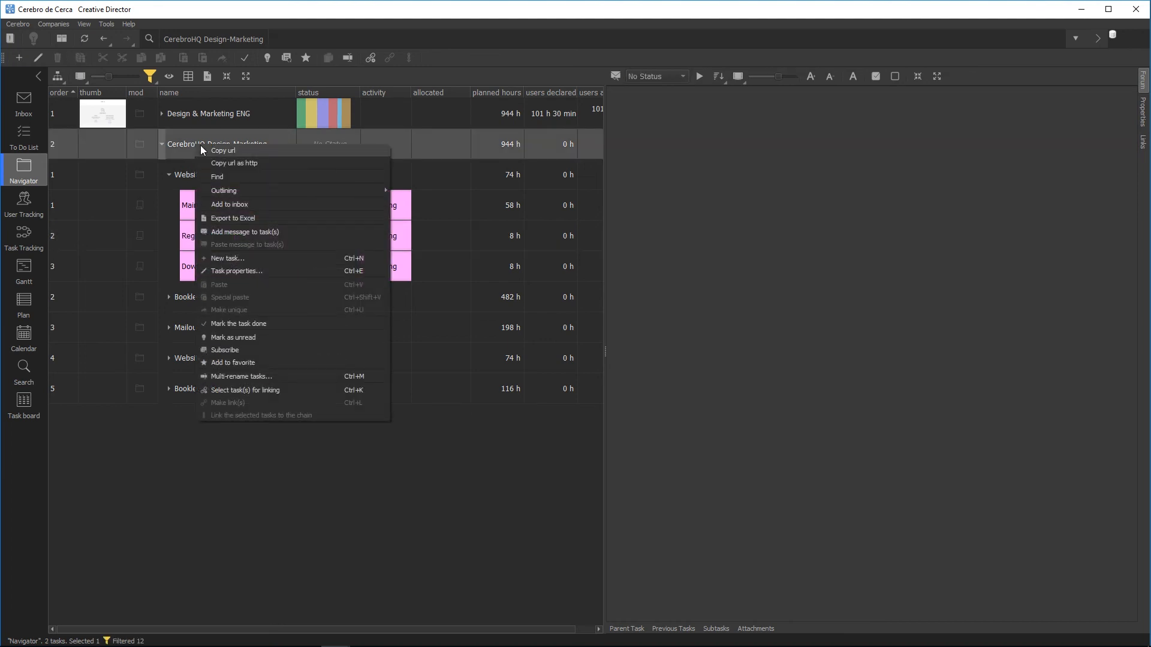
left_click(235, 271)
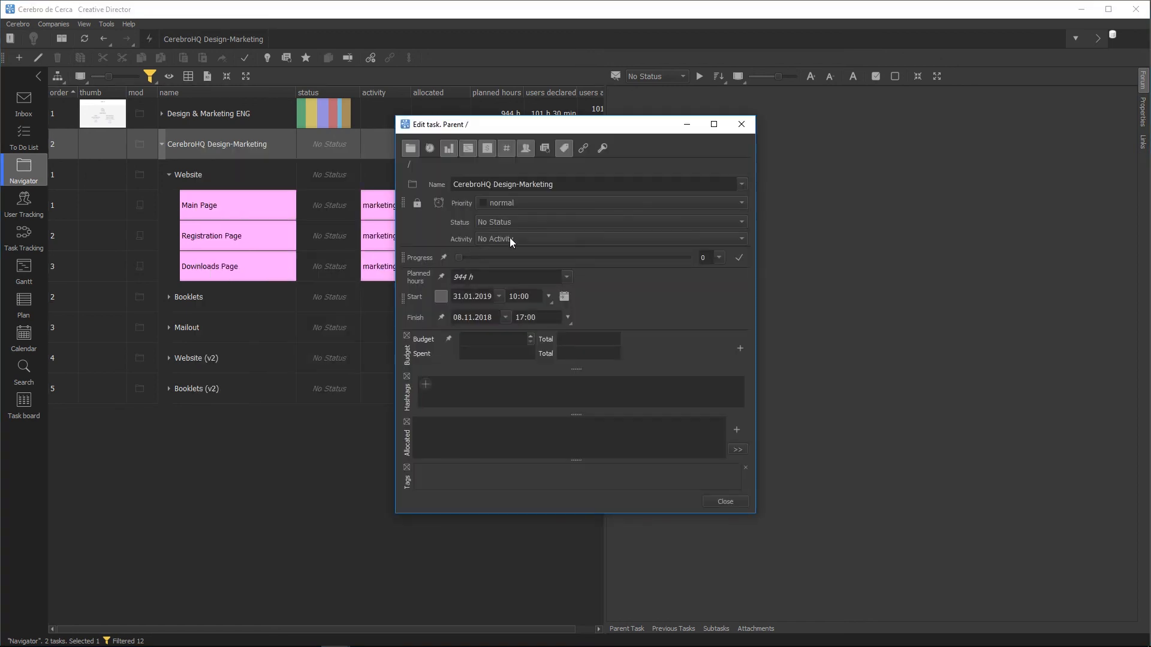
left_click(603, 149)
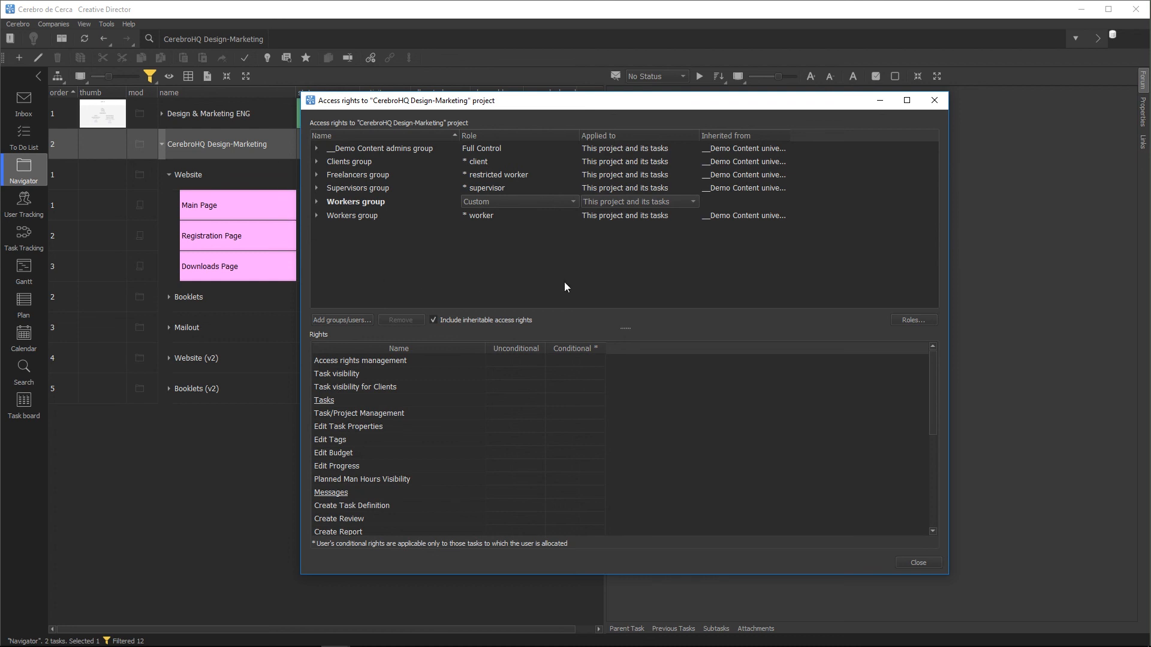
left_click(366, 202)
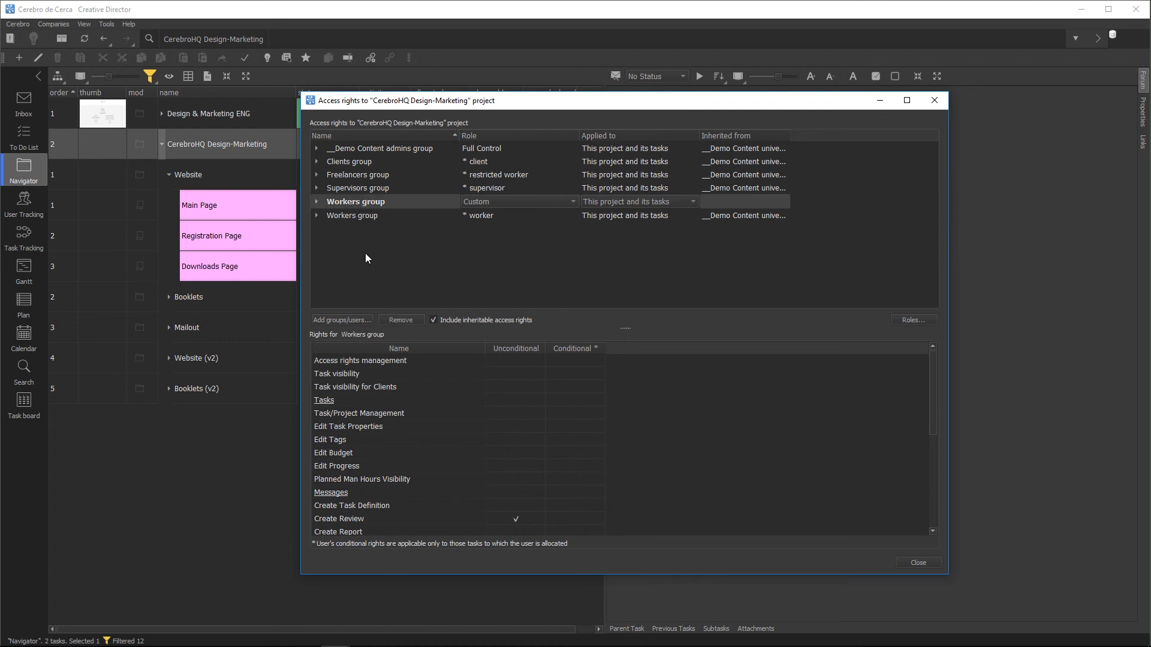
left_click(399, 320)
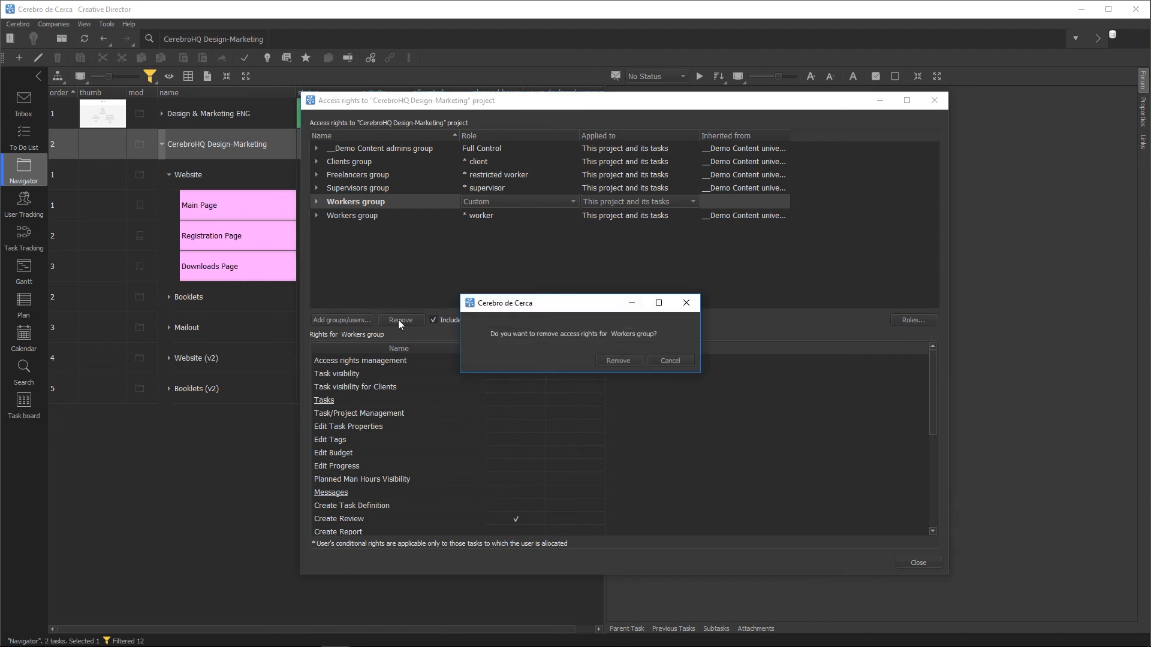
left_click(621, 361)
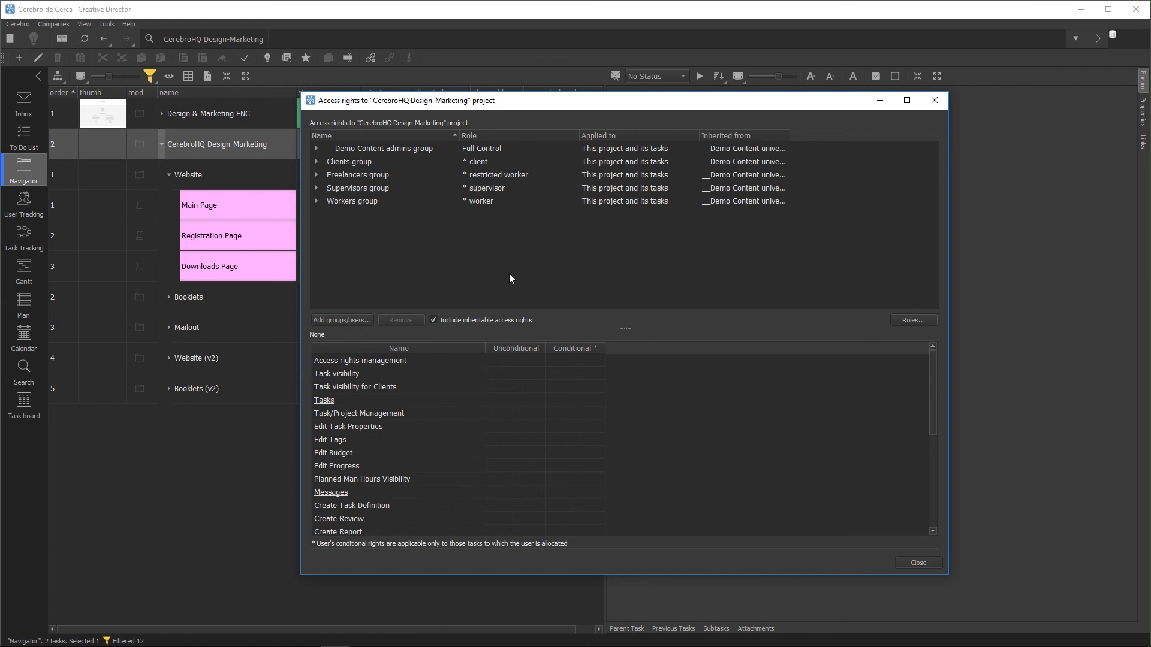
left_click(934, 101)
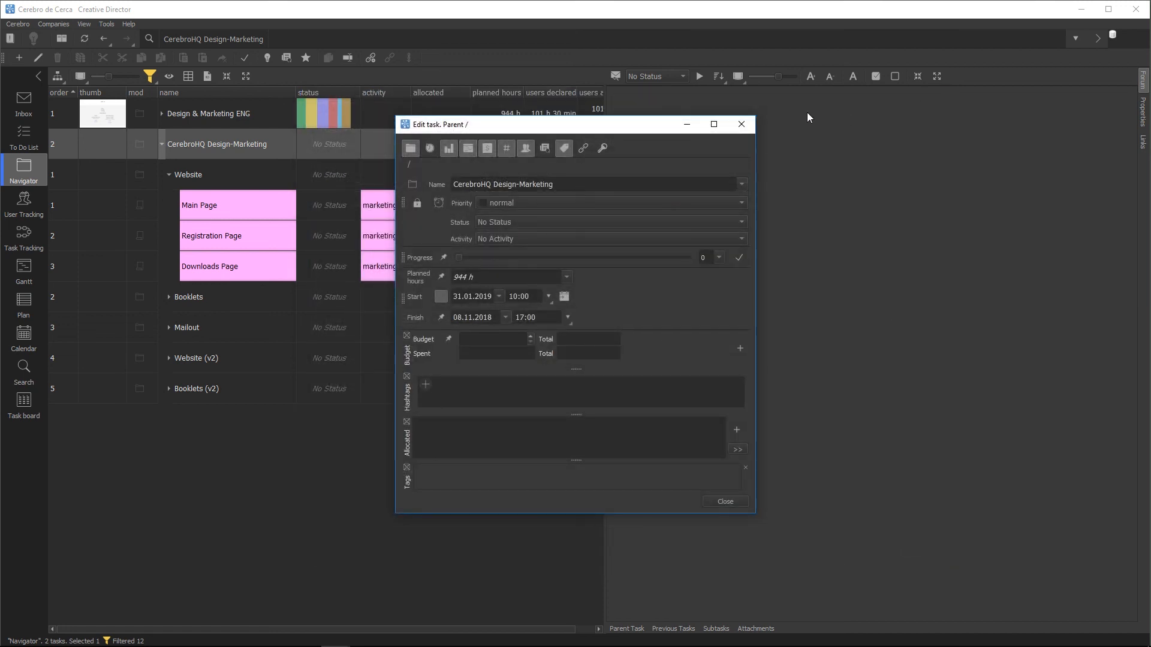
Step: Close the Edit task dialog and expand Booklets and Mailout to show their subtasks
left_click(742, 125)
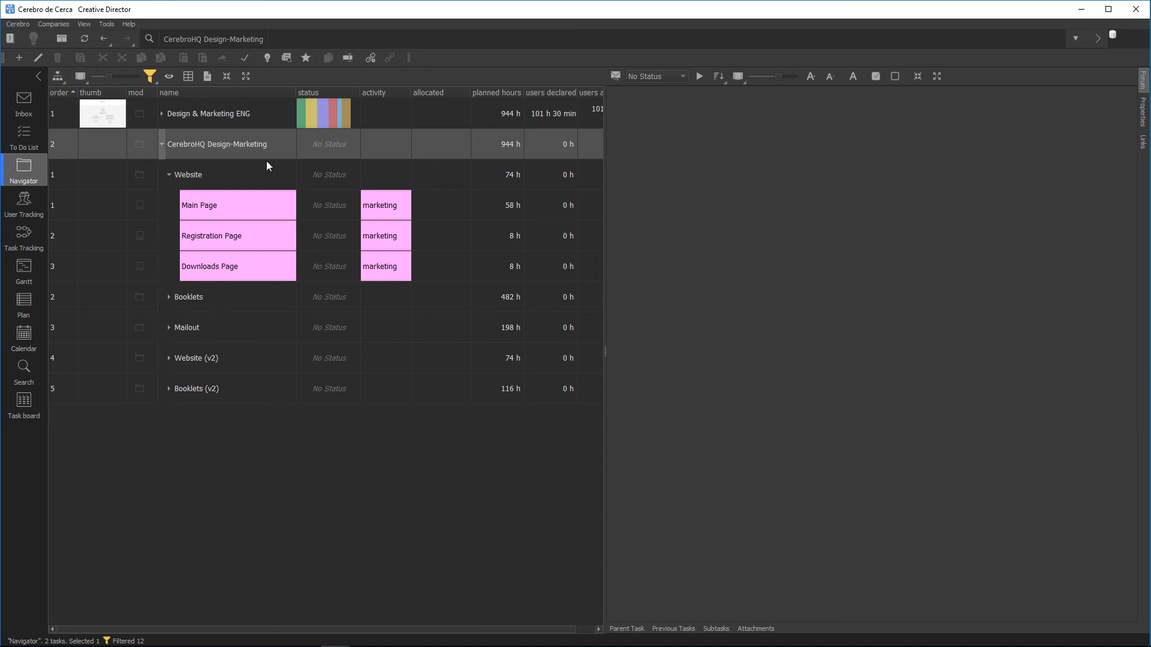
left_click(170, 297)
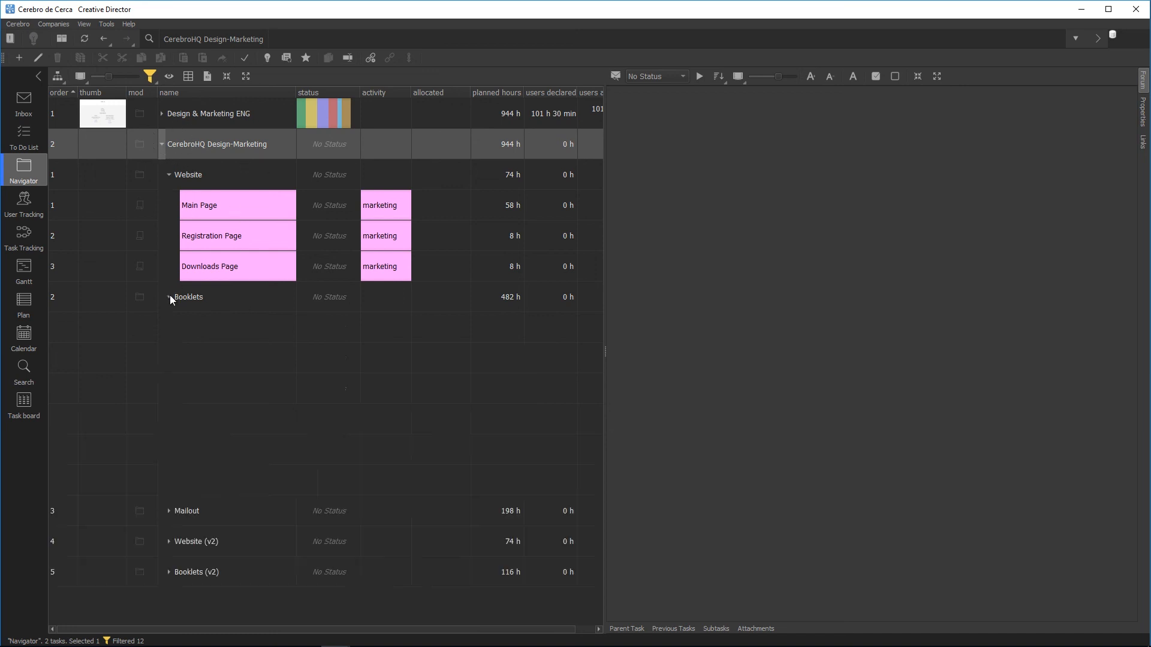
left_click(169, 510)
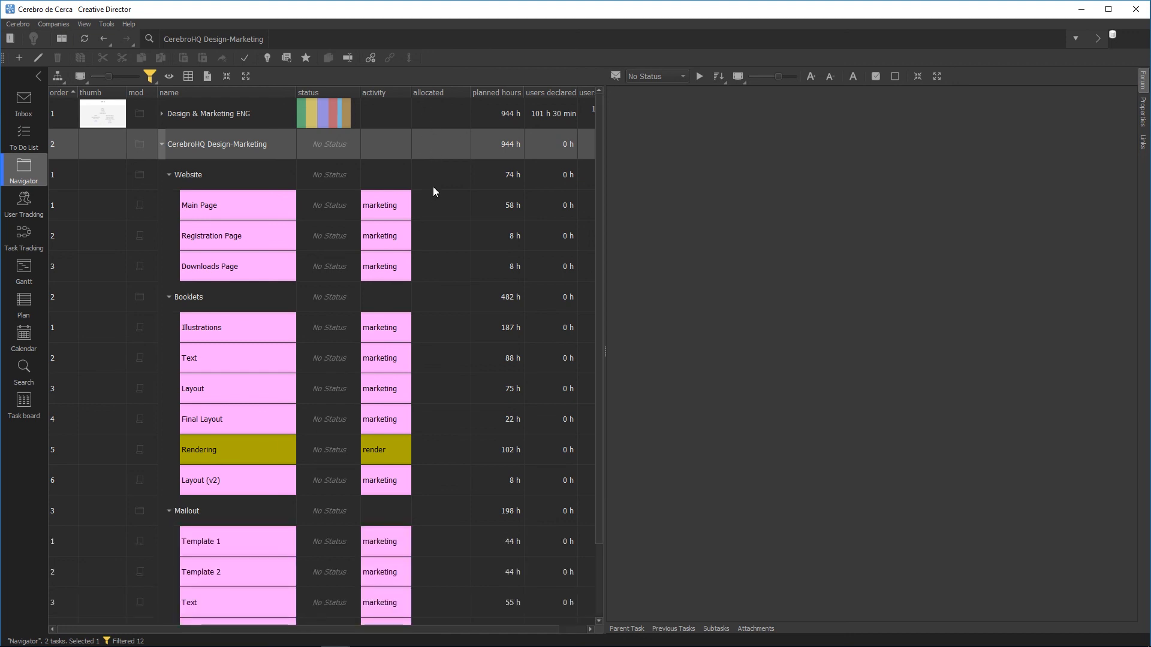